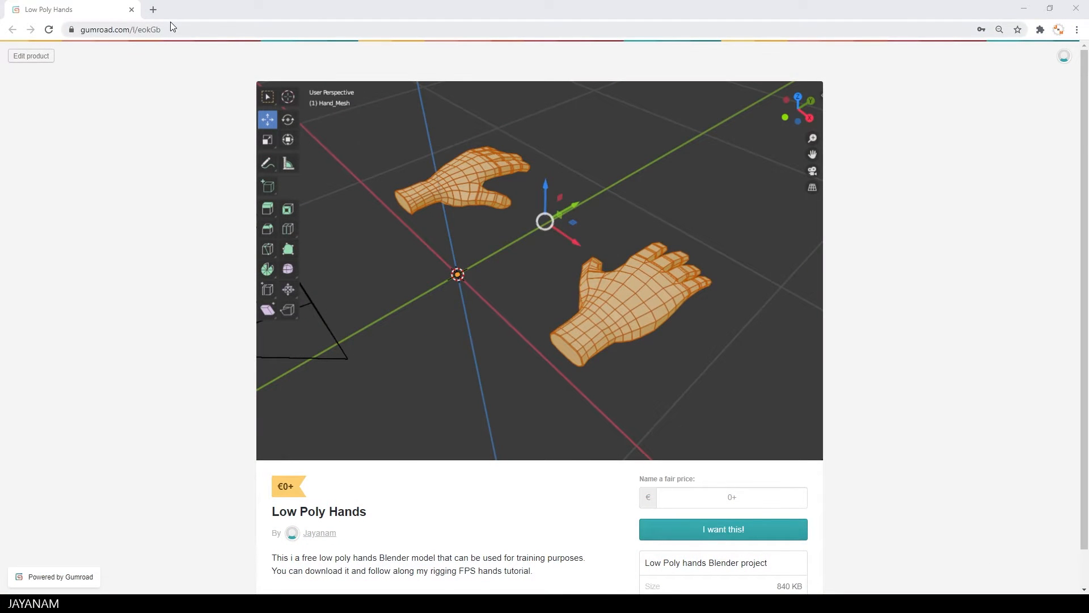
# Inspect the hand meshes by orbiting and briefly viewing their wireframe in Edit Mode.
pyautogui.click(170, 28)
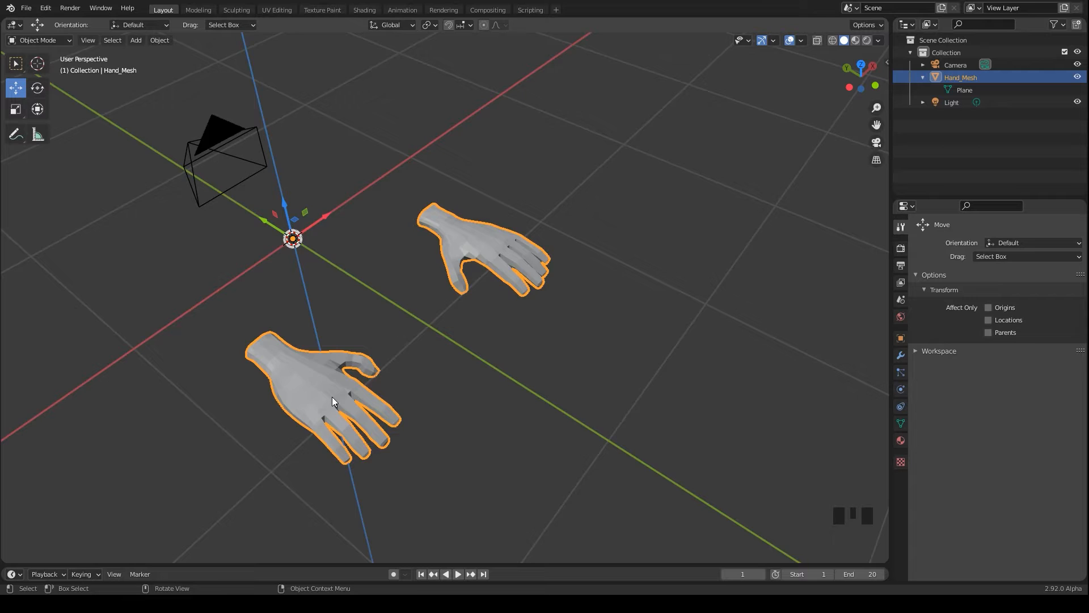
pyautogui.scroll(-1, 332, 397)
pyautogui.scroll(-1, 332, 396)
pyautogui.moveTo(346, 410); pyautogui.dragTo(472, 448, button='middle')
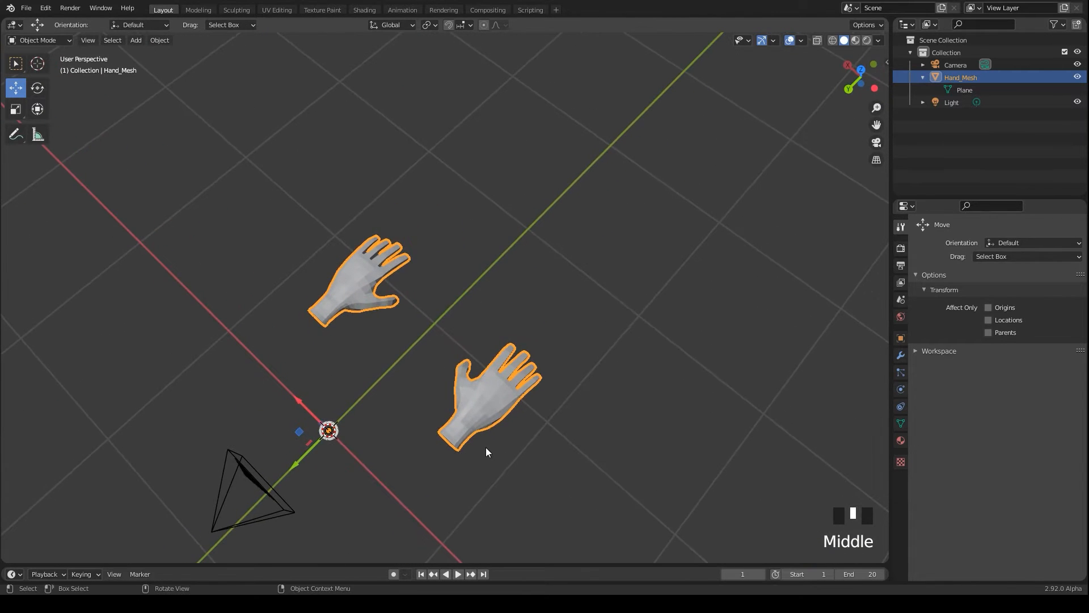
pyautogui.press('Tab')
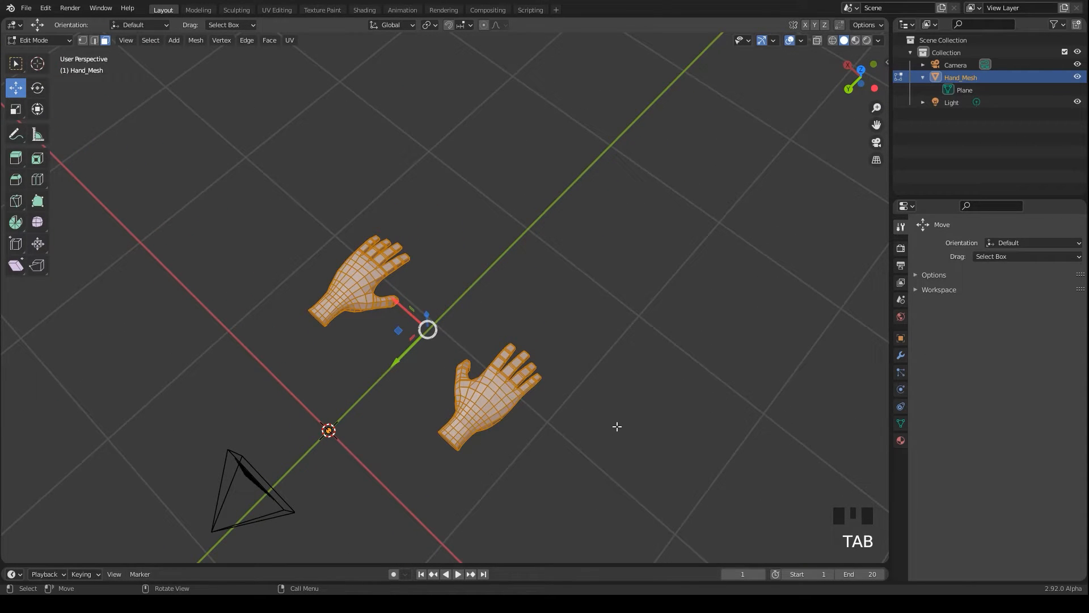
pyautogui.moveTo(344, 484); pyautogui.dragTo(243, 434, button='middle')
pyautogui.press('Tab')
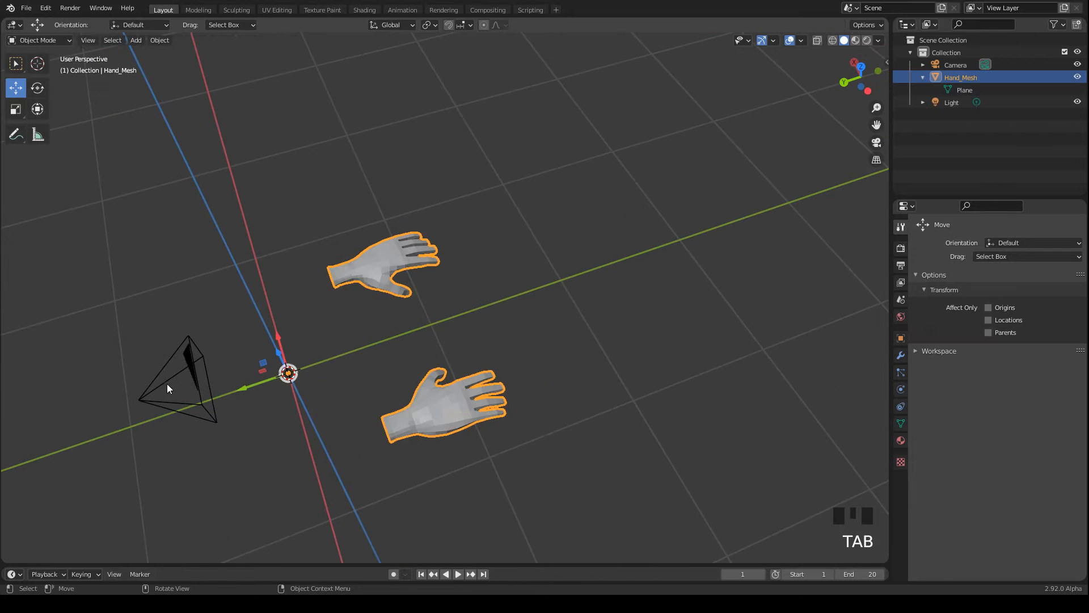
# Hide the camera and switch to a top orthographic view centred on both hands.
pyautogui.click(197, 369)
pyautogui.press('h')
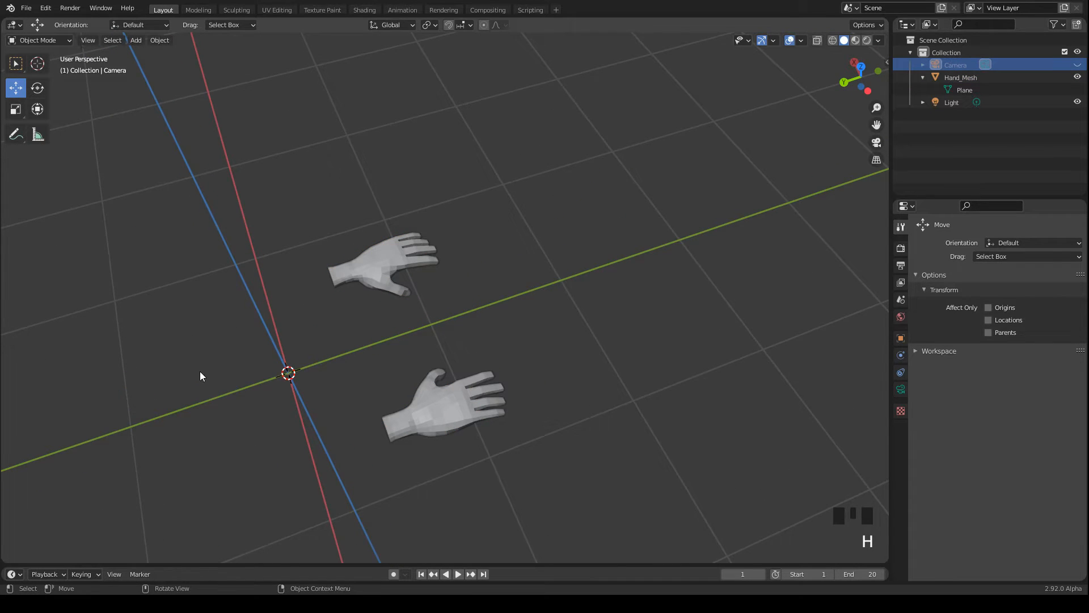
pyautogui.scroll(-2, 283, 365)
pyautogui.moveTo(282, 365); pyautogui.dragTo(378, 465, button='middle')
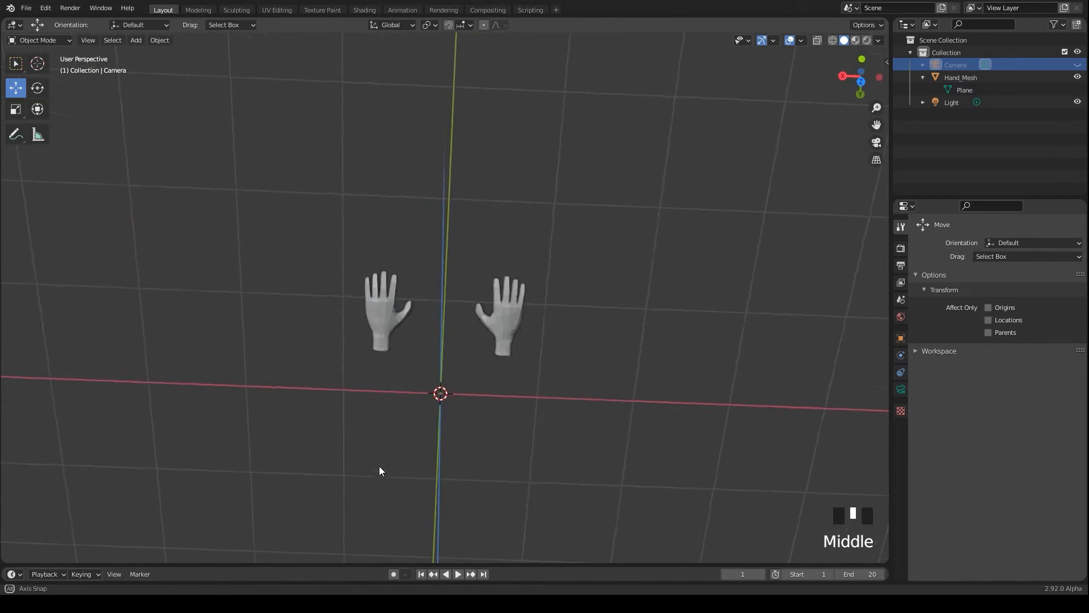
pyautogui.press('KP_7')
pyautogui.keyDown('shift'); pyautogui.moveTo(484, 477); pyautogui.dragTo(467, 340, button='middle'); pyautogui.keyUp('shift')
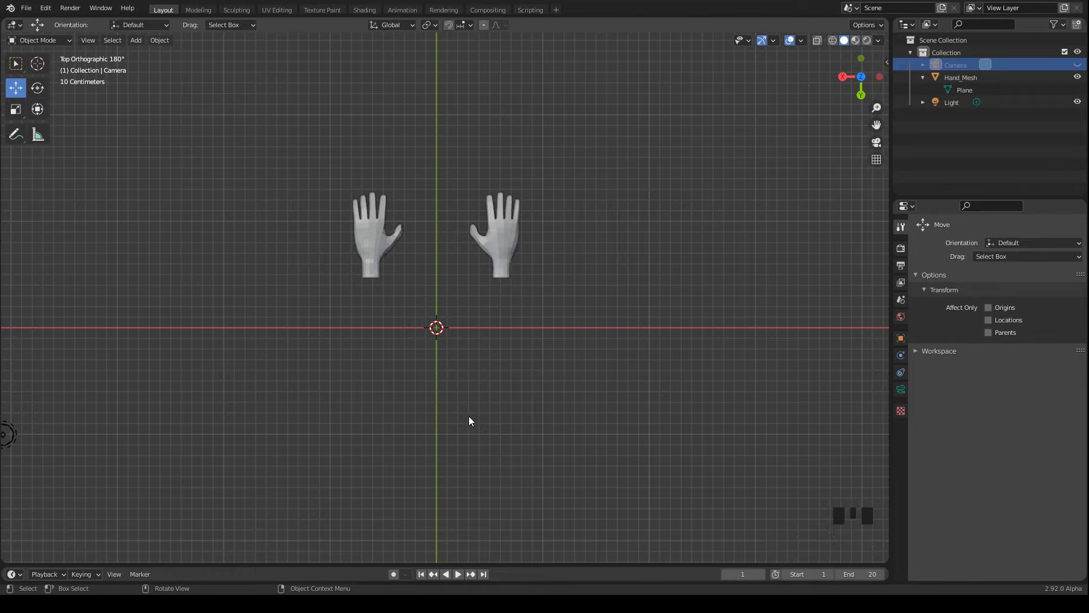
# Add a single-bone armature at the origin.
pyautogui.hotkey('shift', 'a')
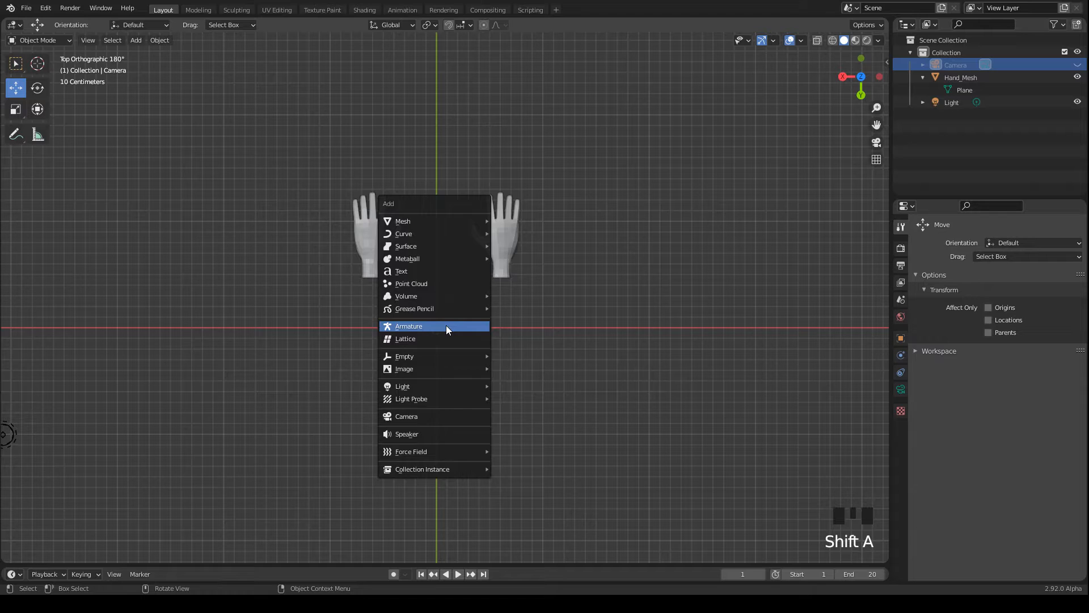
pyautogui.click(445, 326)
pyautogui.moveTo(495, 396); pyautogui.dragTo(312, 263, button='middle')
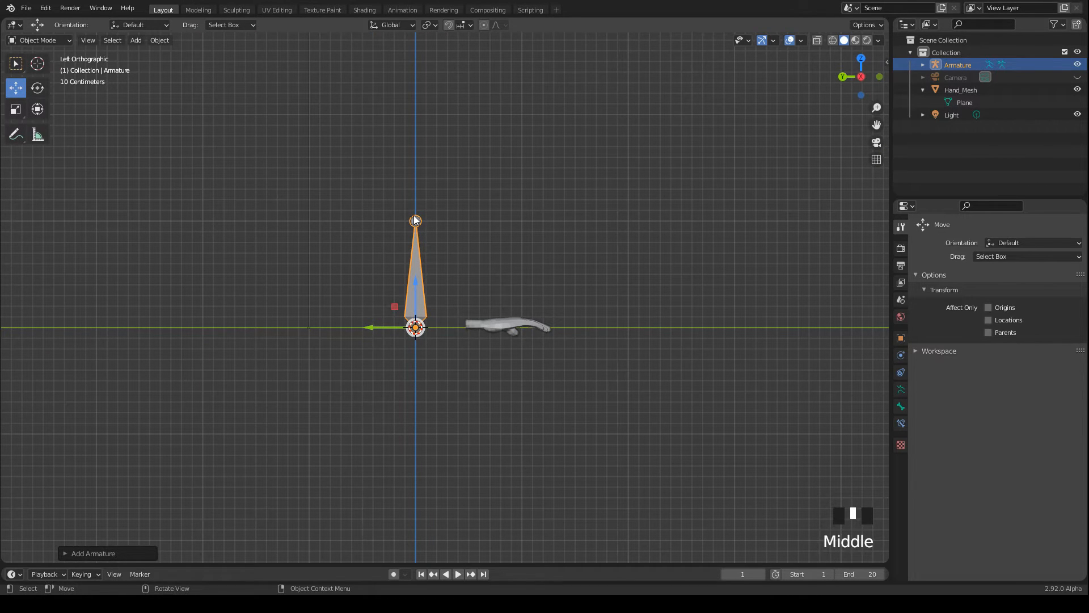
pyautogui.click(414, 216)
# Lay the bone flat pointing toward the hands and move the armature back along Y.
pyautogui.press('Tab')
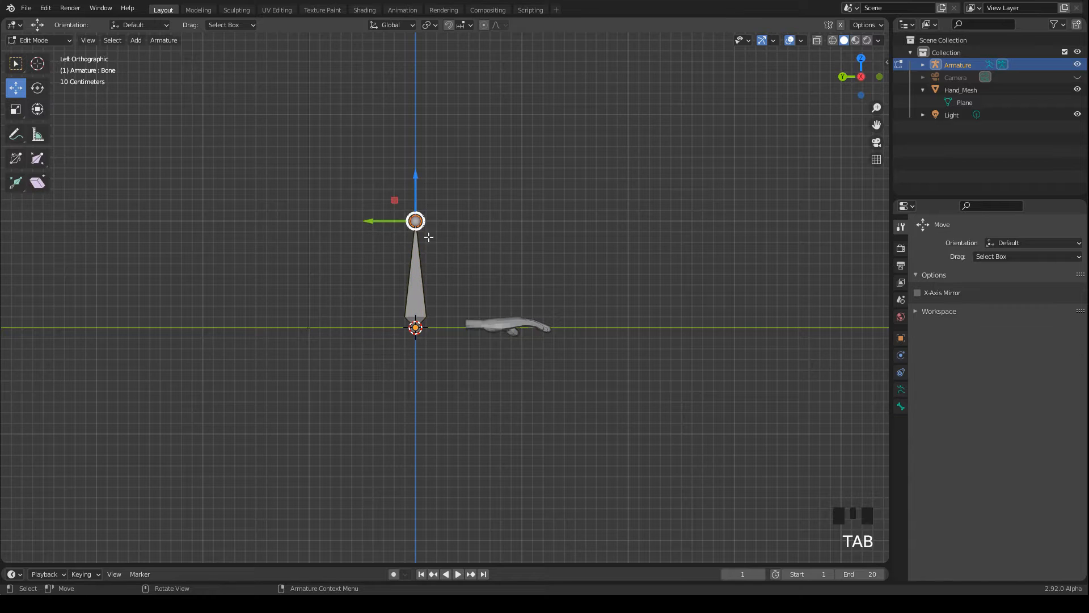
pyautogui.press('g')
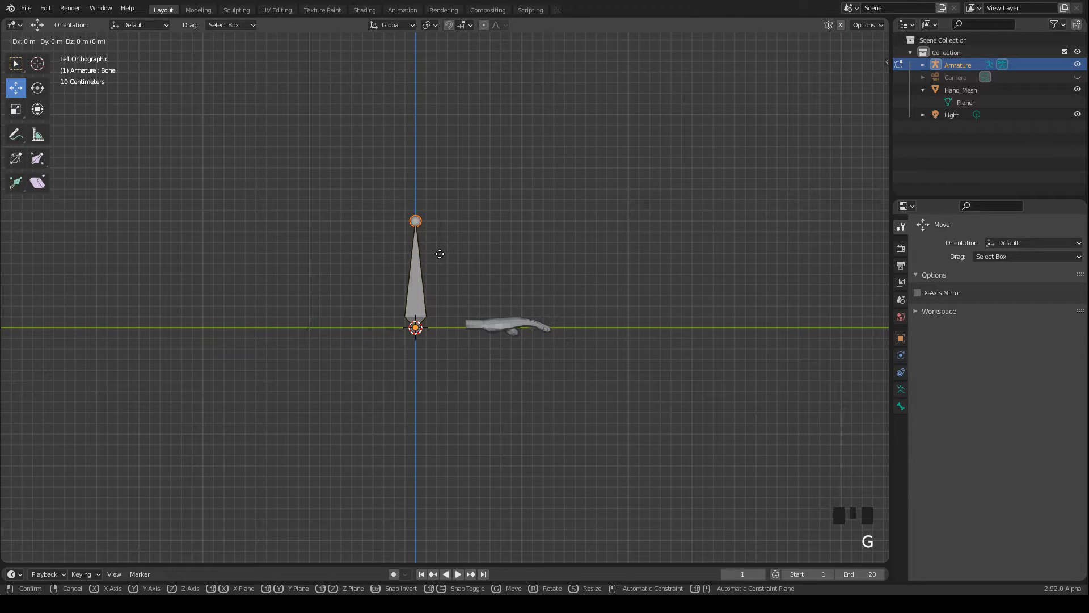
pyautogui.click(467, 325)
pyautogui.scroll(3, 468, 357)
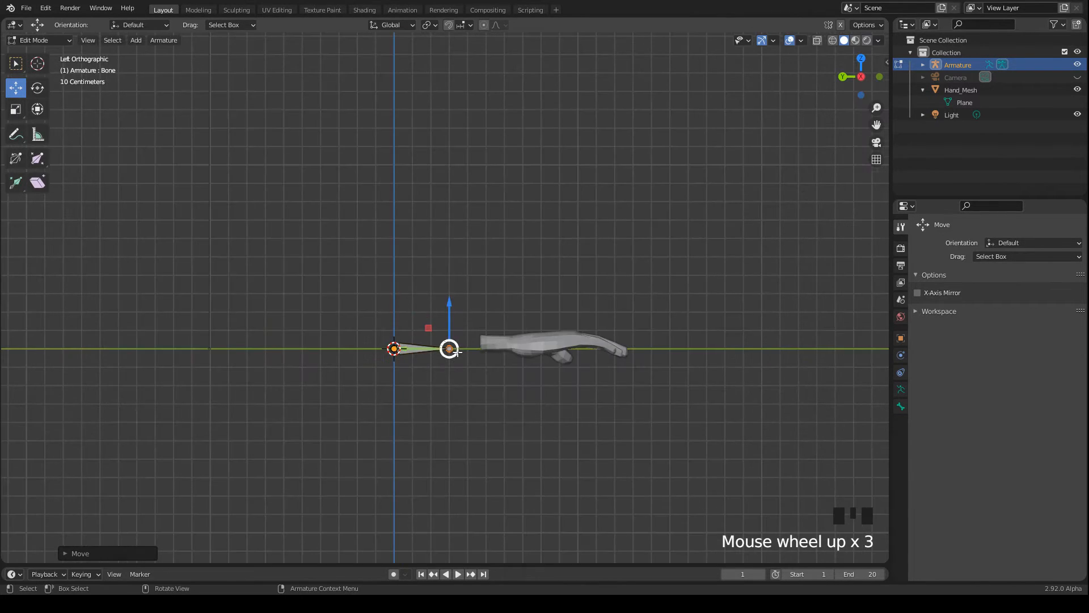
pyautogui.scroll(2, 456, 349)
pyautogui.press('Tab')
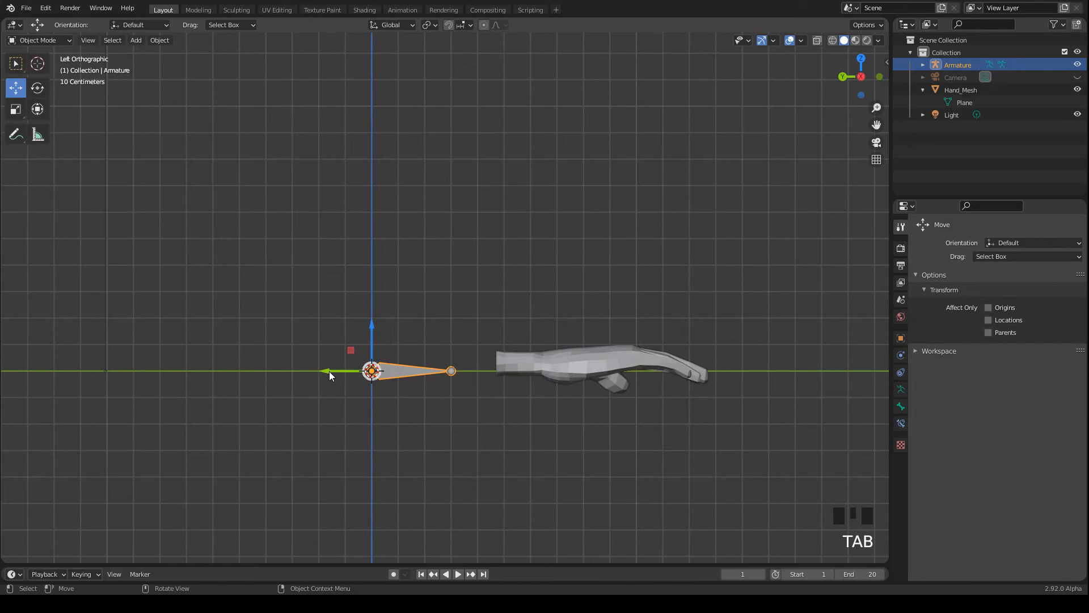
pyautogui.moveTo(330, 370); pyautogui.dragTo(236, 374)
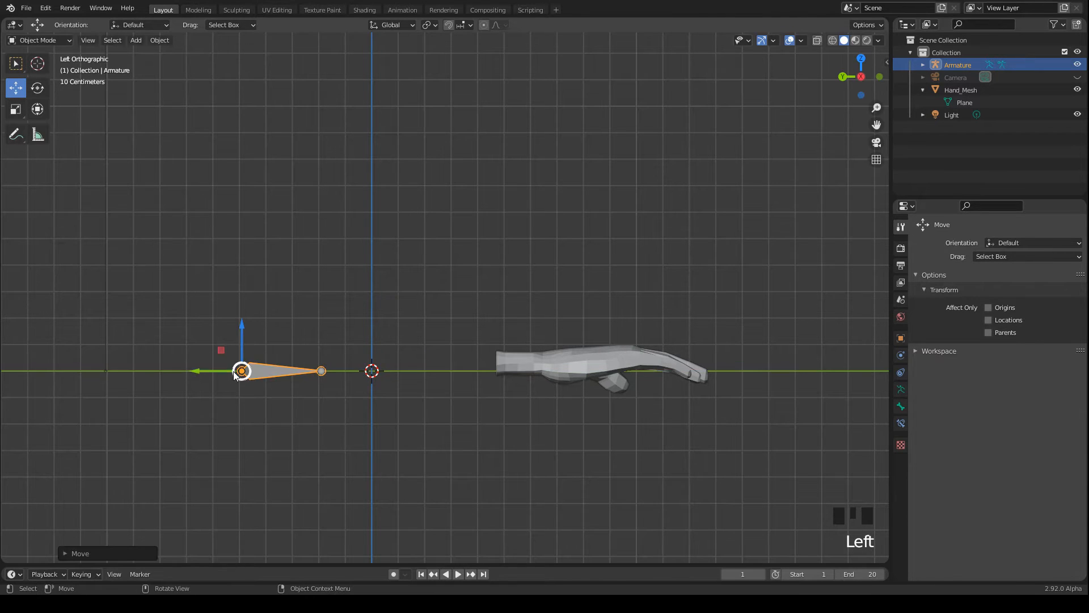
pyautogui.scroll(-2, 302, 330)
pyautogui.scroll(-2, 302, 330)
pyautogui.moveTo(304, 329)
pyautogui.mouseDown(button='middle')
pyautogui.moveTo(385, 466)
pyautogui.moveTo(407, 478)
pyautogui.mouseUp(button='middle')
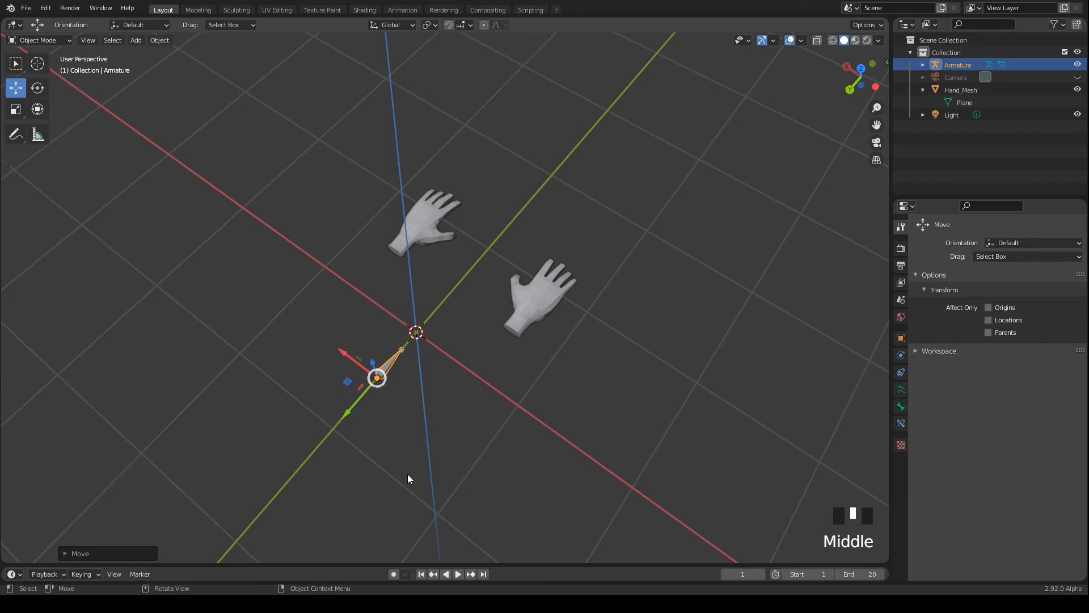
# Rename the armature object to LP_Hands in the Outliner.
pyautogui.doubleClick(958, 64)
pyautogui.write('LP_Hand')
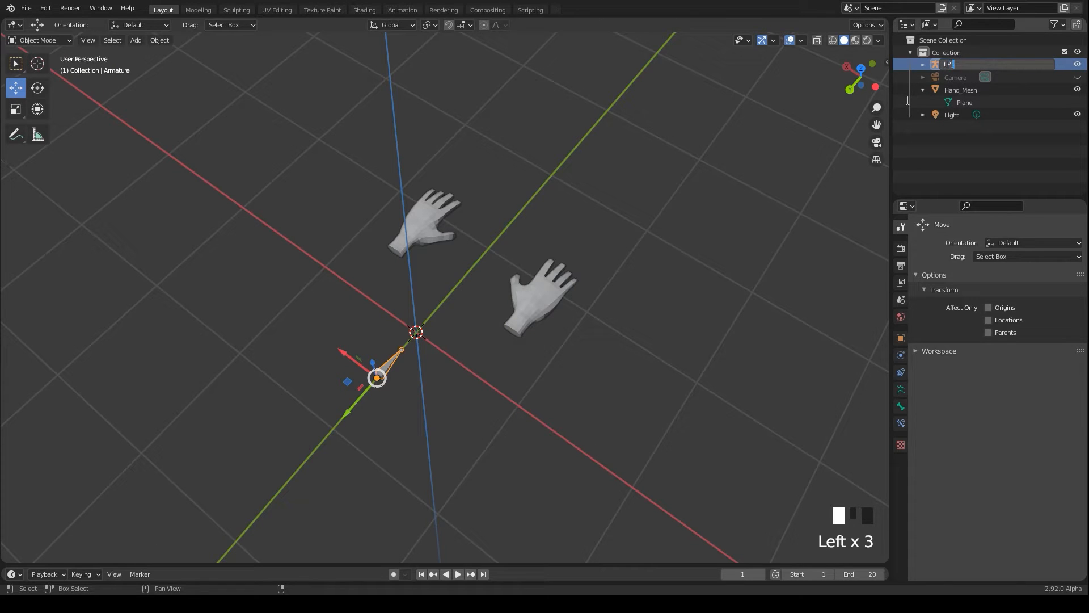
pyautogui.press('Return')
pyautogui.doubleClick(957, 115)
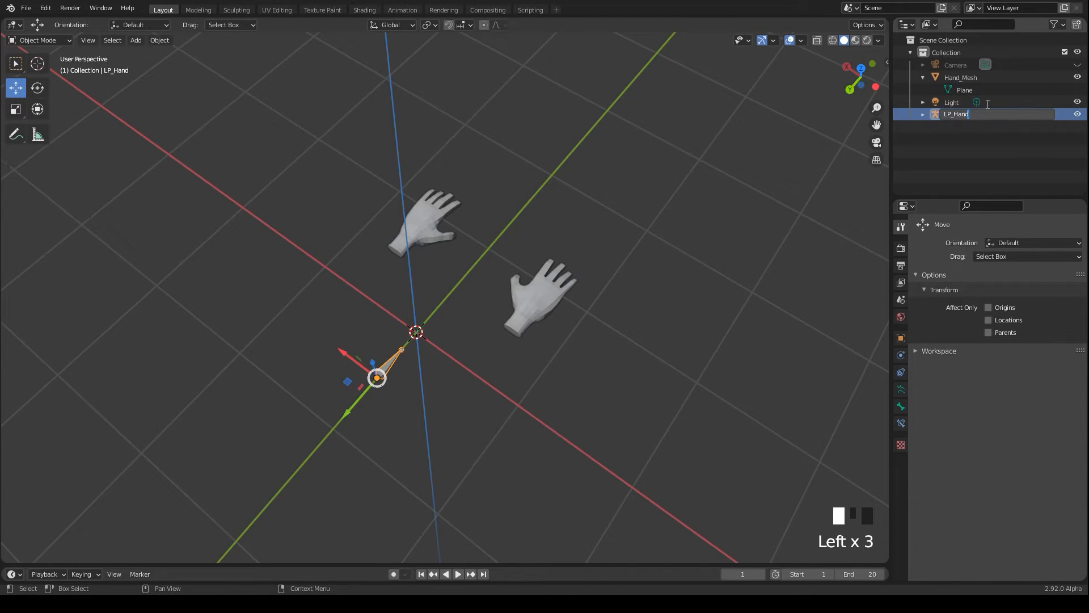
pyautogui.write('s')
pyautogui.press('Return')
# Rename the armature's bone to root in the Bone properties.
pyautogui.click(901, 406)
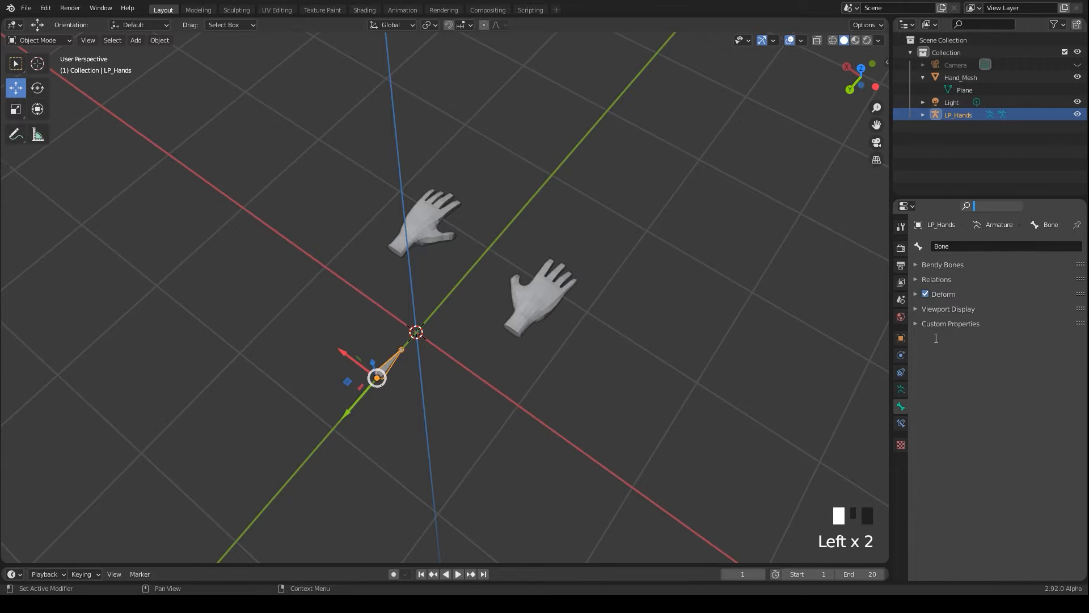
pyautogui.doubleClick(962, 245)
pyautogui.write('root')
pyautogui.press('Return')
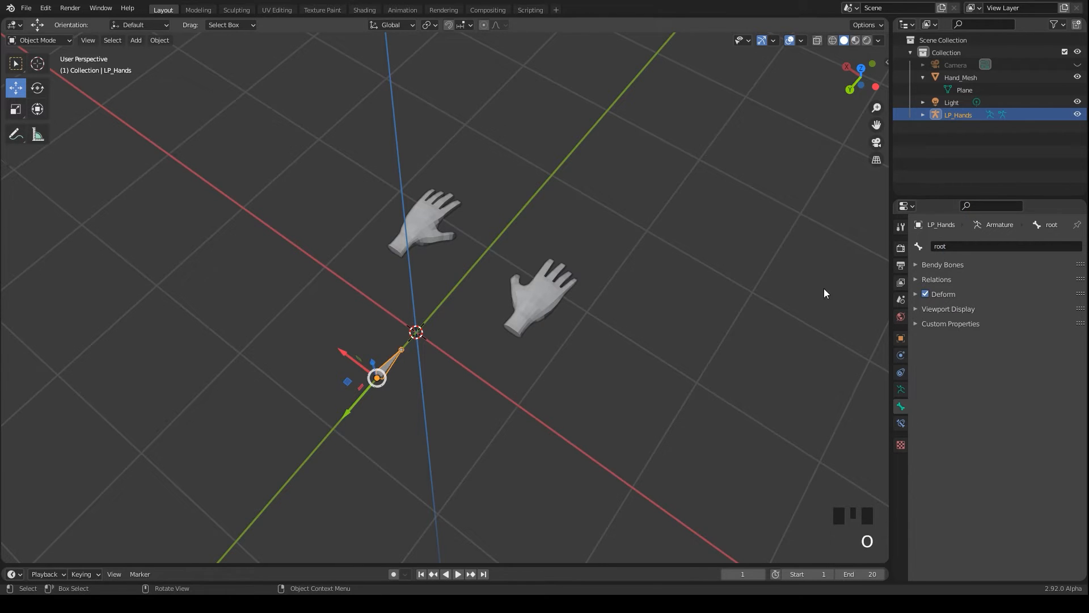
pyautogui.scroll(-2, 421, 389)
pyautogui.moveTo(421, 390); pyautogui.dragTo(510, 457, button='middle')
pyautogui.scroll(2, 493, 431)
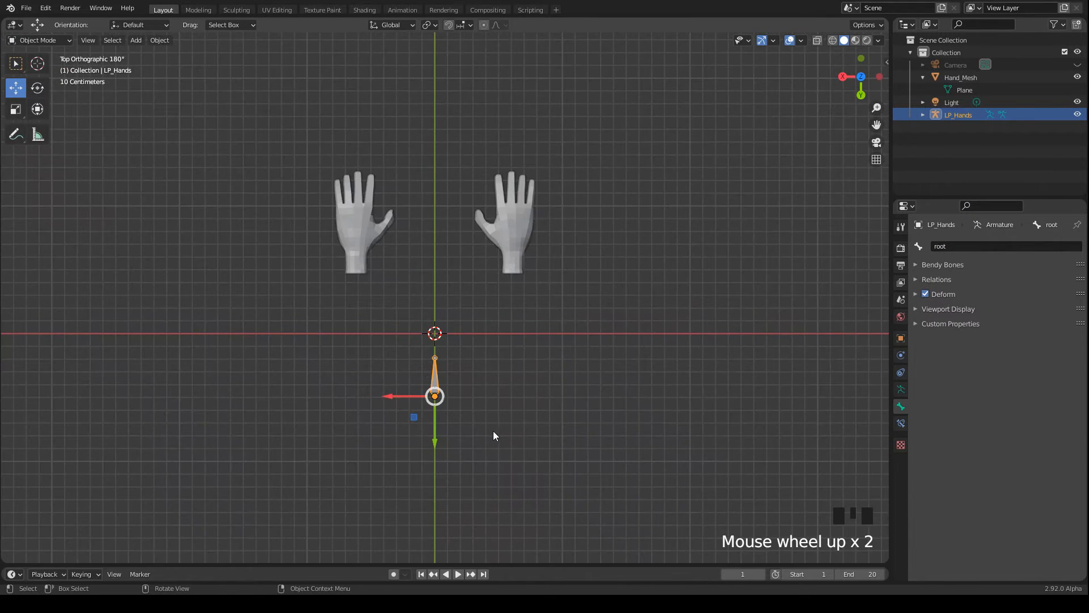
# Duplicate the root bone and place the copy root.001 at the right hand's wrist.
pyautogui.keyDown('shift'); pyautogui.moveTo(512, 381); pyautogui.dragTo(519, 367, button='middle'); pyautogui.keyUp('shift')
pyautogui.scroll(2, 492, 393)
pyautogui.press('Tab')
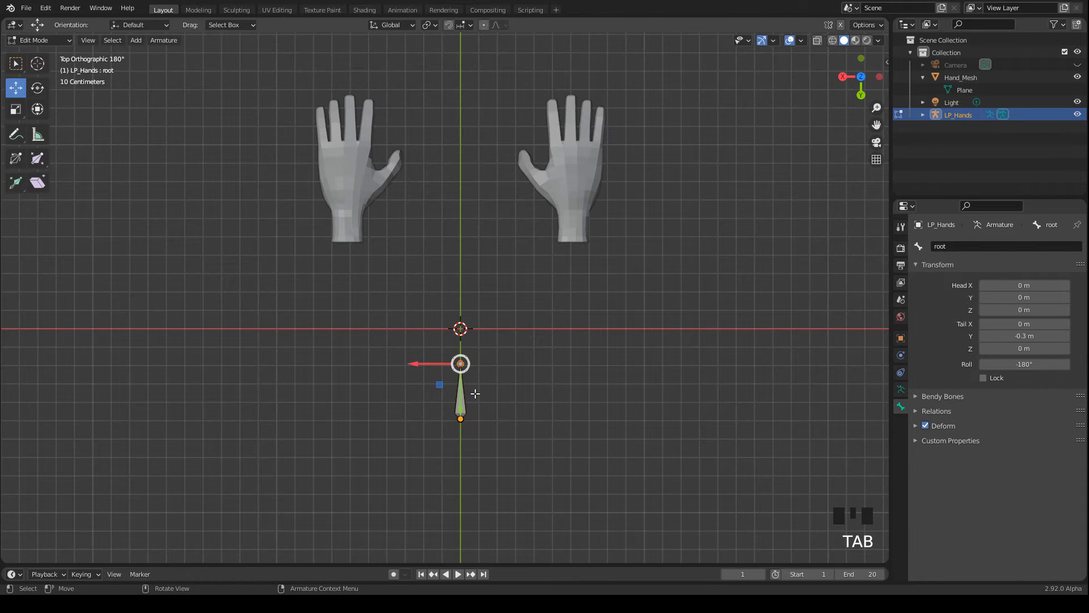
pyautogui.click(461, 399)
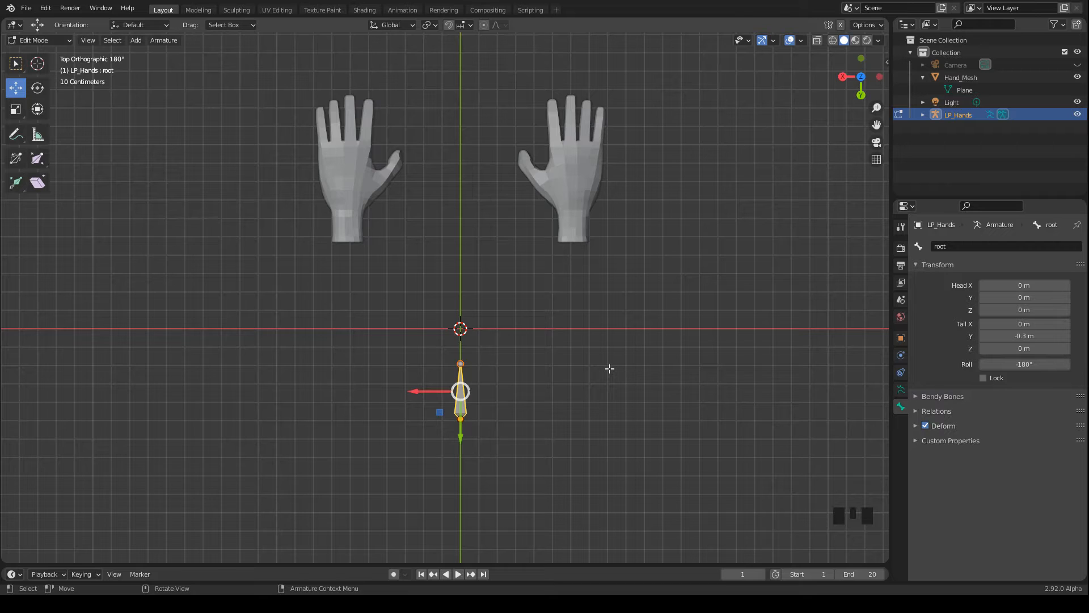
pyautogui.hotkey('shift', 'd')
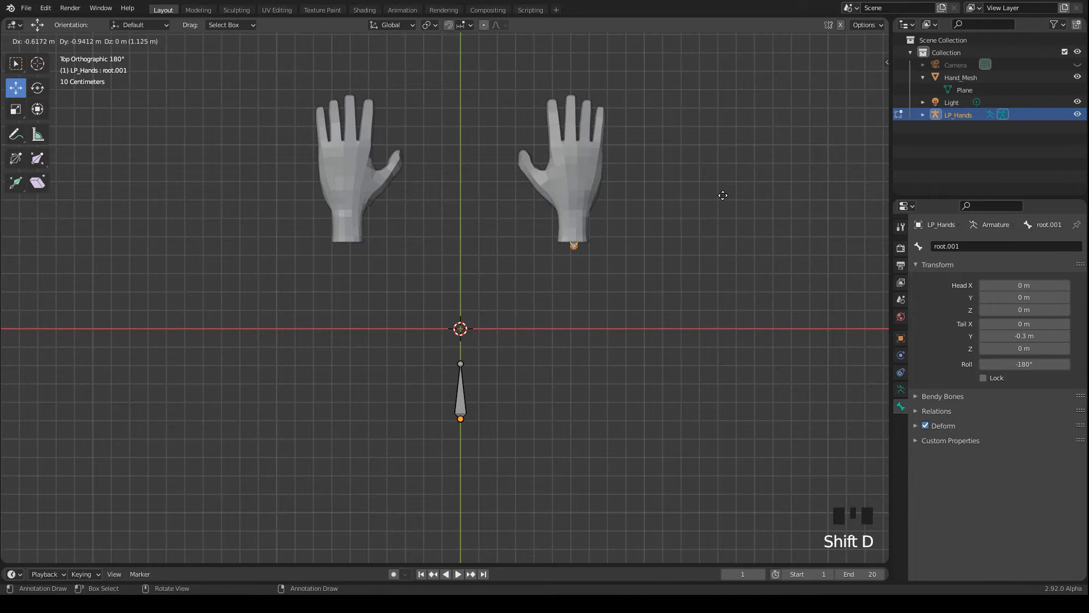
pyautogui.click(721, 201)
# From a side view, raise the new bone slightly up into the hand.
pyautogui.press('ctrl+KP_3')
pyautogui.scroll(3, 543, 251)
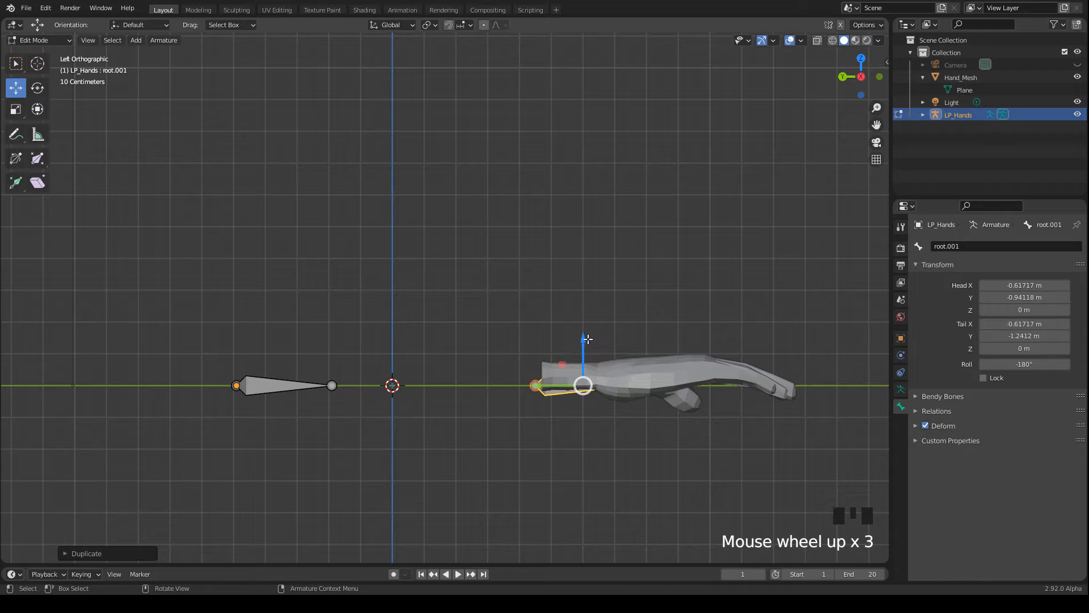
pyautogui.moveTo(585, 341); pyautogui.dragTo(587, 326)
pyautogui.scroll(-1, 587, 326)
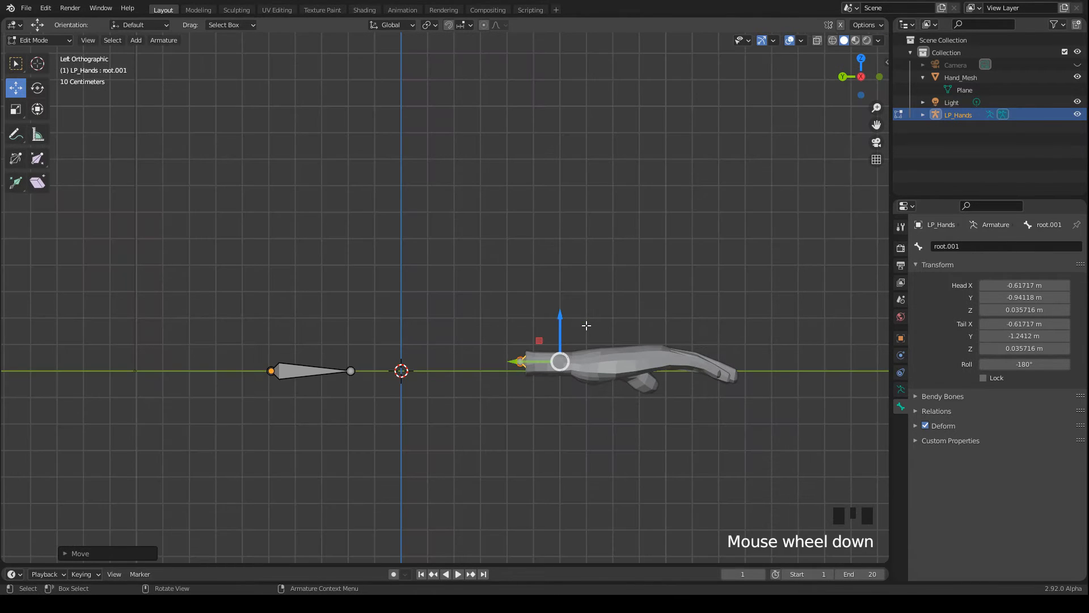
pyautogui.scroll(-2, 586, 326)
pyautogui.moveTo(586, 326)
pyautogui.mouseDown(button='middle')
pyautogui.moveTo(715, 402)
pyautogui.moveTo(695, 422)
pyautogui.mouseUp(button='middle')
# Set the armature to display its bones in front of the mesh.
pyautogui.click(901, 392)
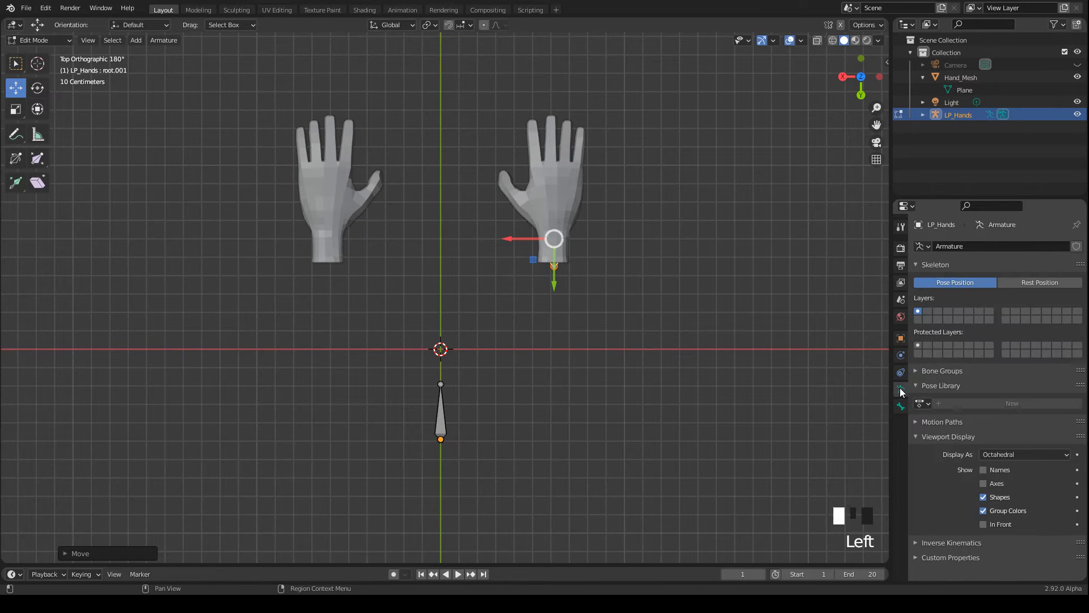
pyautogui.click(983, 524)
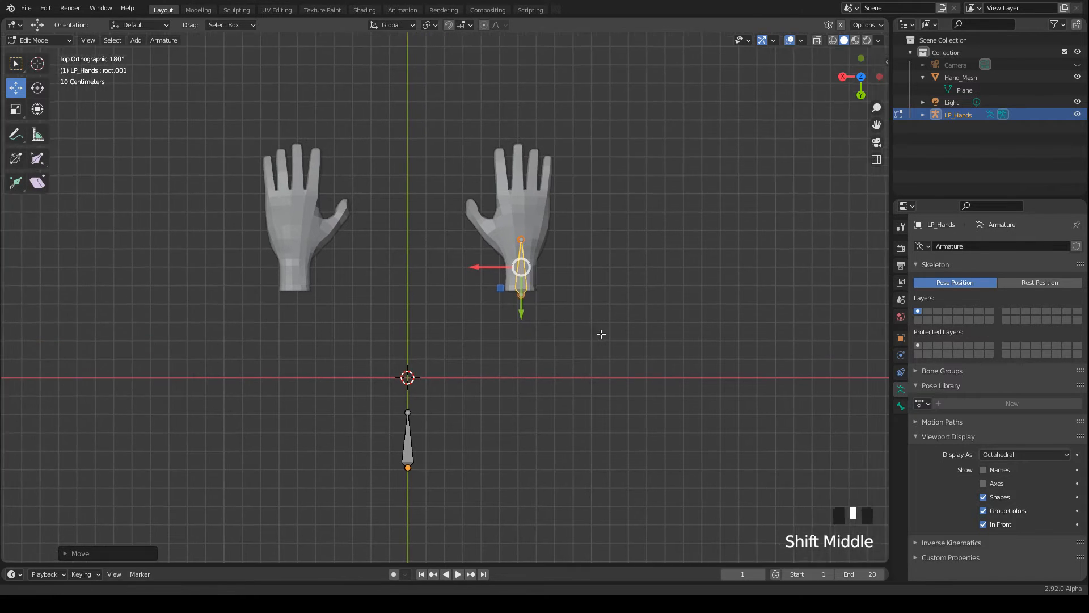
pyautogui.keyDown('shift'); pyautogui.moveTo(689, 275); pyautogui.dragTo(566, 388, button='middle'); pyautogui.keyUp('shift')
pyautogui.scroll(3, 566, 388)
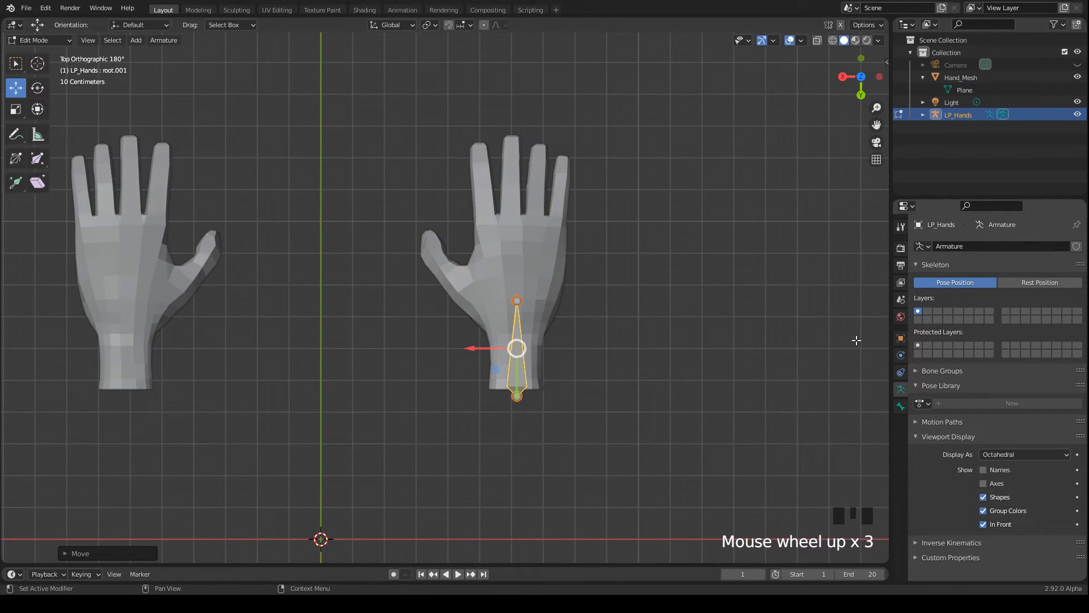
# Rename the copied wrist bone to wrist.
pyautogui.click(519, 372)
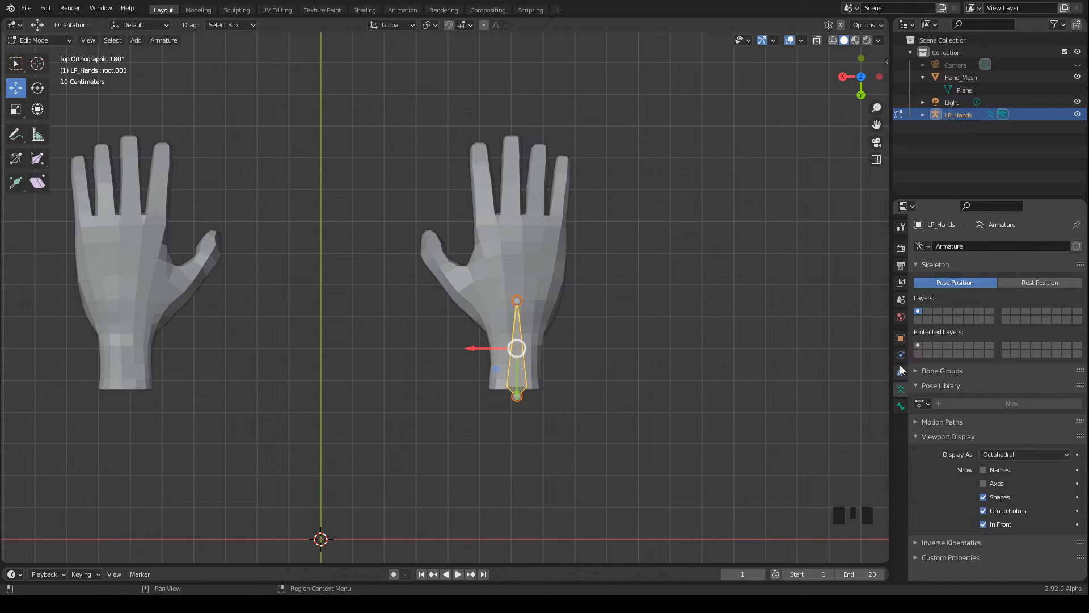
pyautogui.click(904, 407)
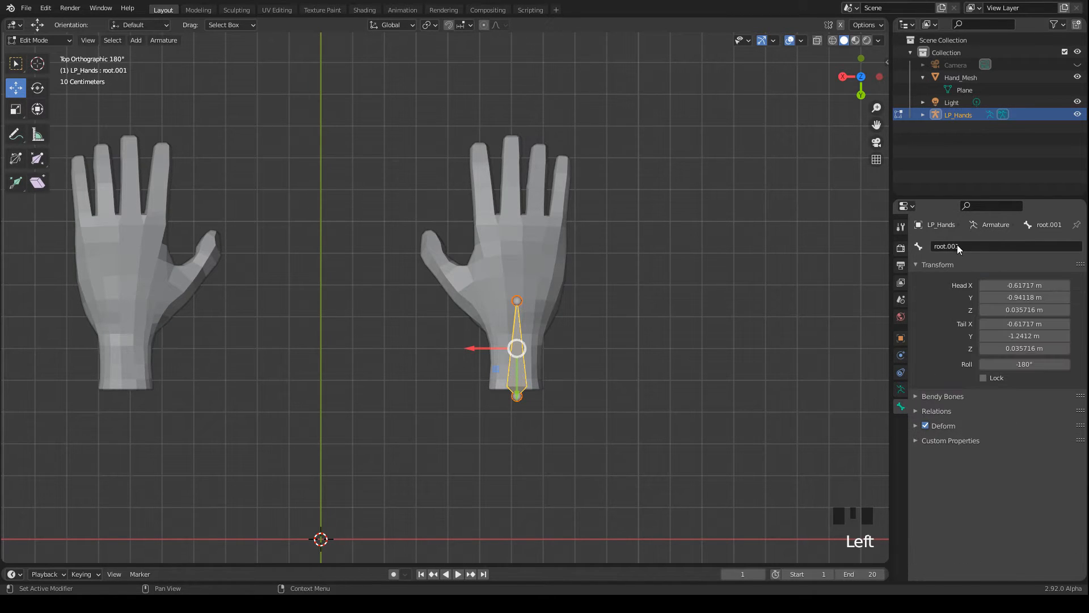
pyautogui.click(957, 246)
pyautogui.write('wrist')
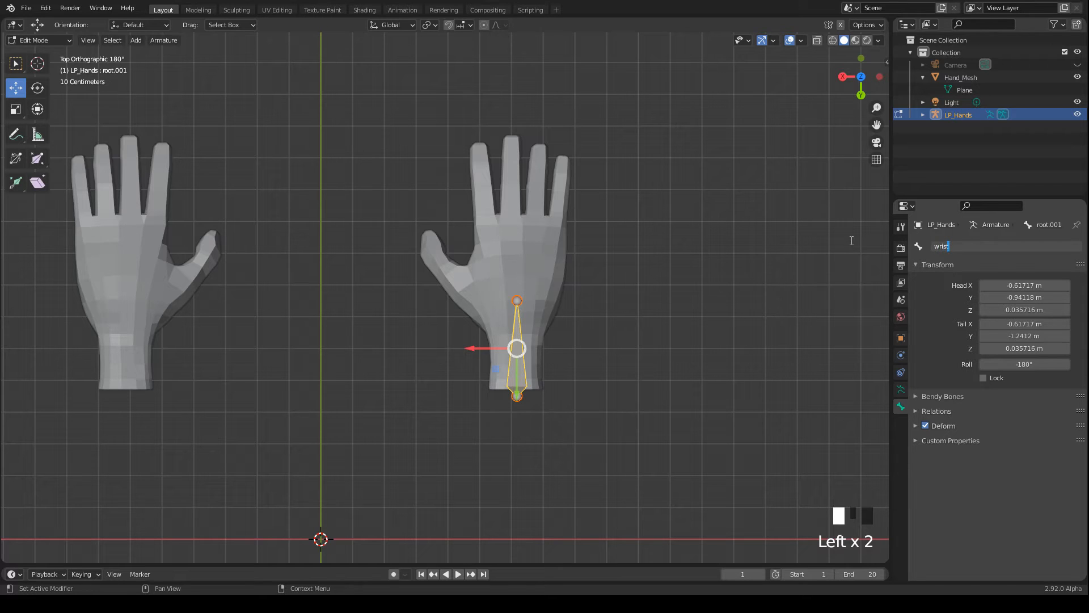
pyautogui.press('Return')
# Enable the Wireframe overlay at about 0.4 opacity over the hand meshes.
pyautogui.press('Tab')
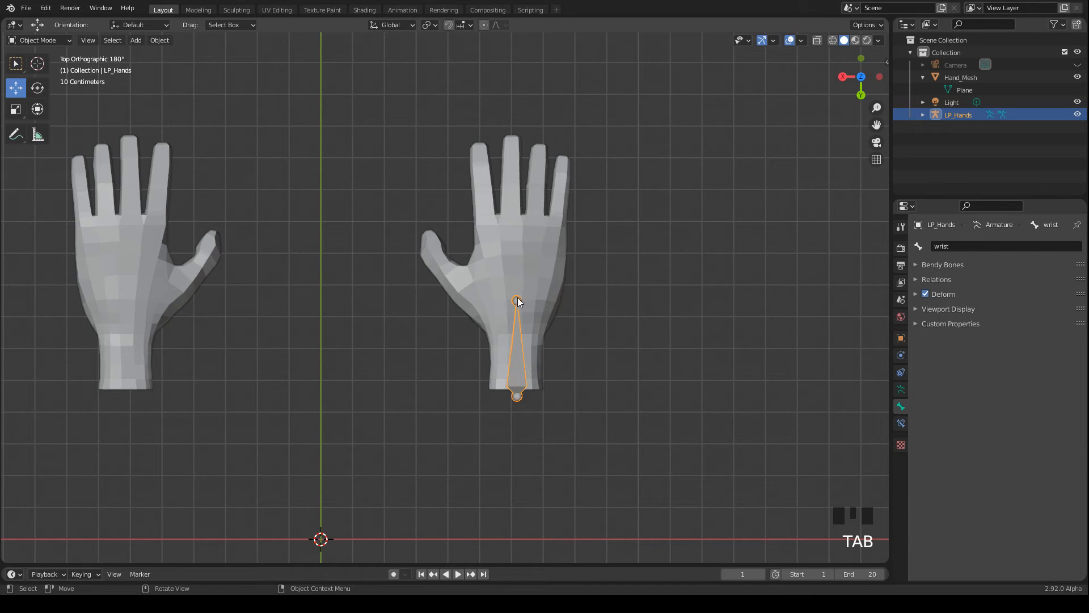
pyautogui.click(801, 41)
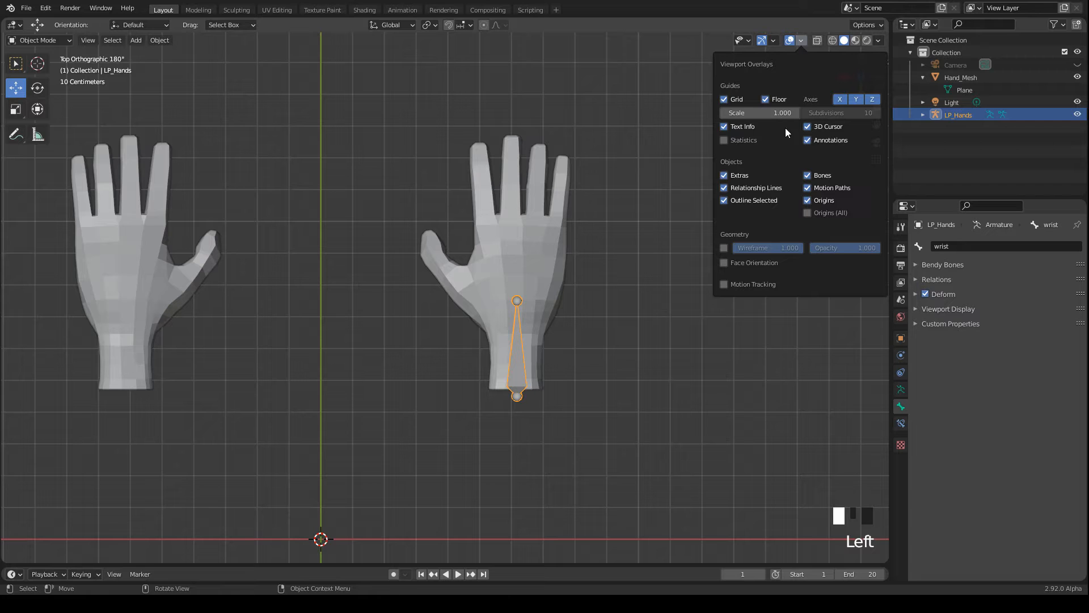
pyautogui.click(724, 247)
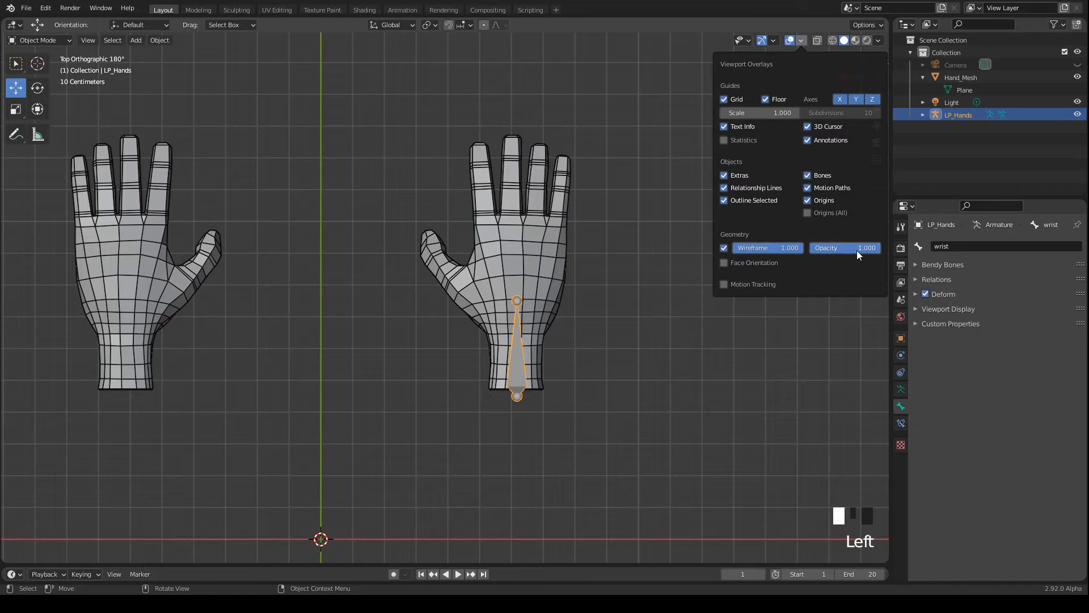
pyautogui.moveTo(857, 247); pyautogui.dragTo(830, 248)
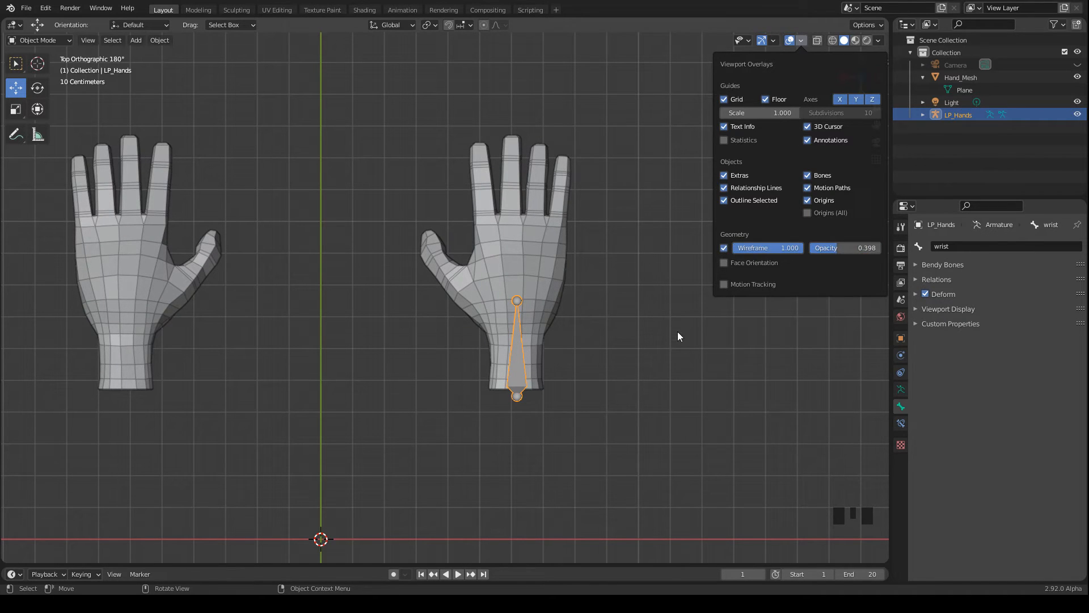
# Shorten the wrist bone by moving its top joint down.
pyautogui.press('Tab')
pyautogui.click(516, 301)
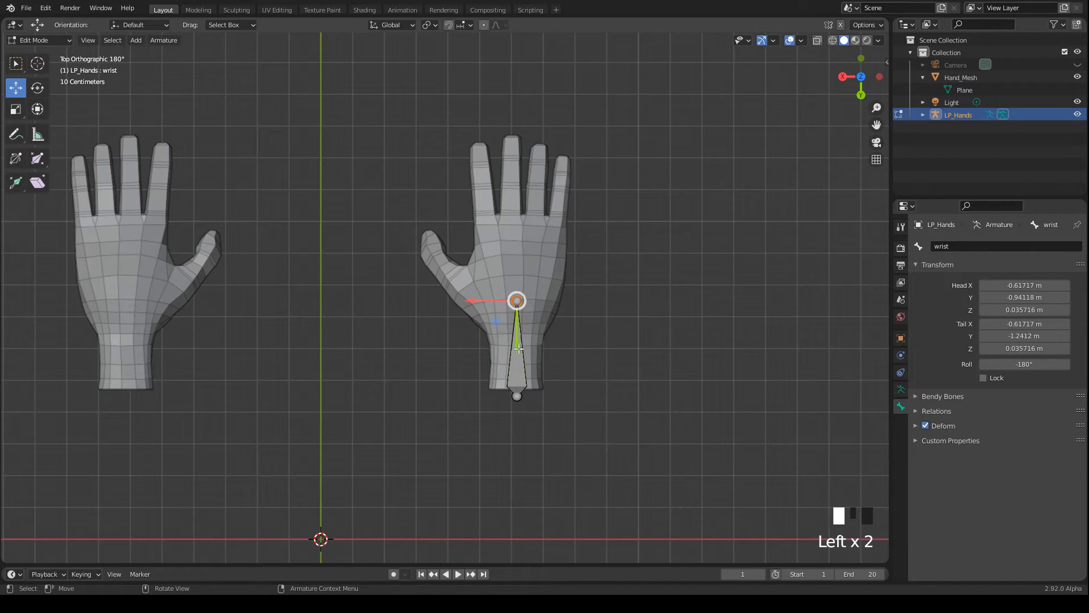
pyautogui.moveTo(520, 352); pyautogui.dragTo(517, 393)
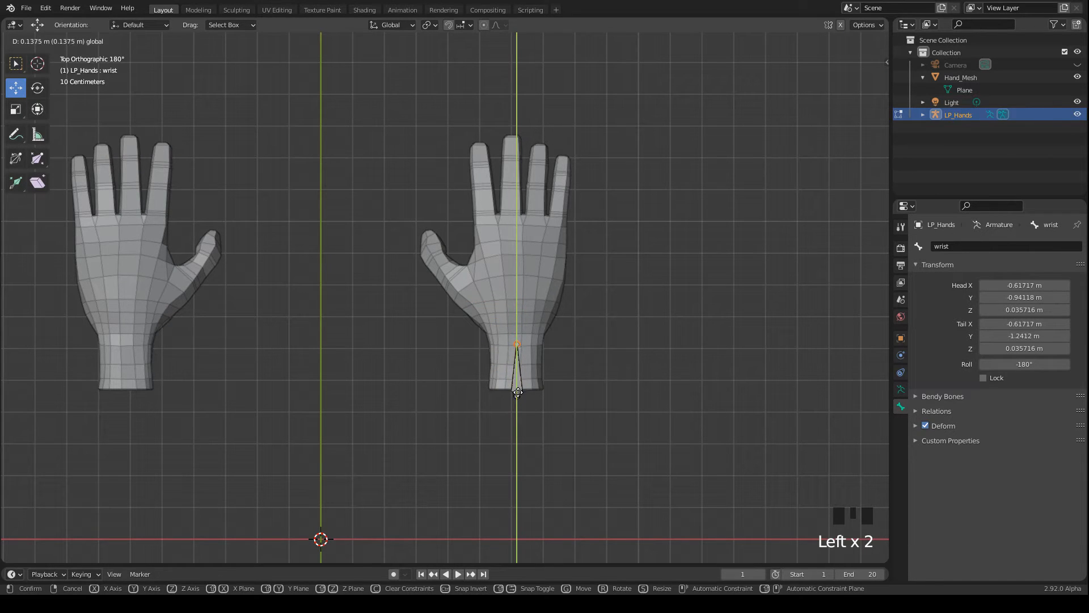
pyautogui.click(517, 393)
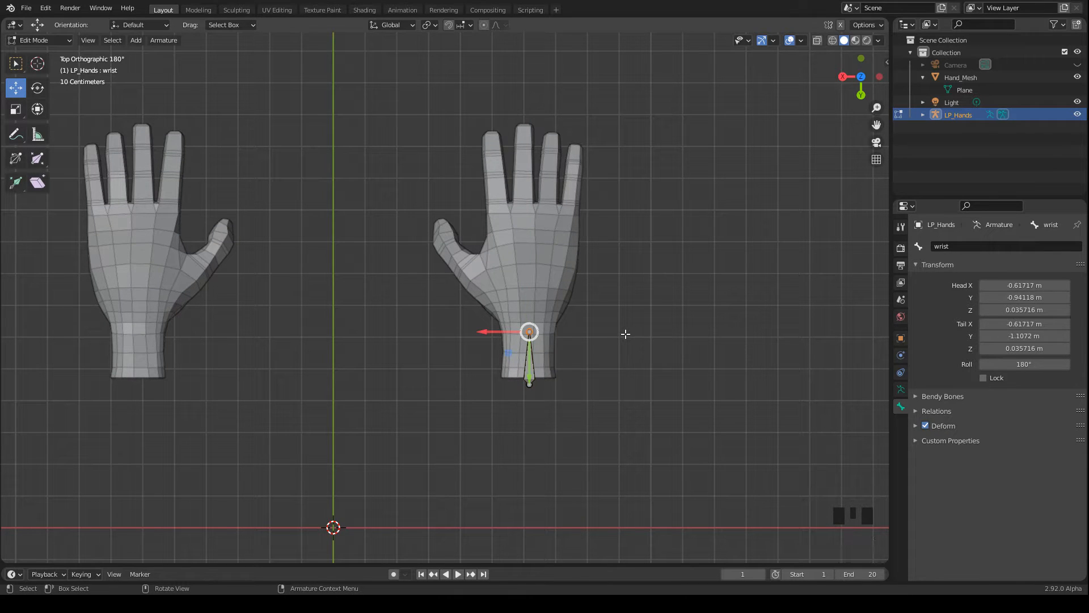
# Extrude a new bone upward along Y into the palm and name it hand.
pyautogui.press('e')
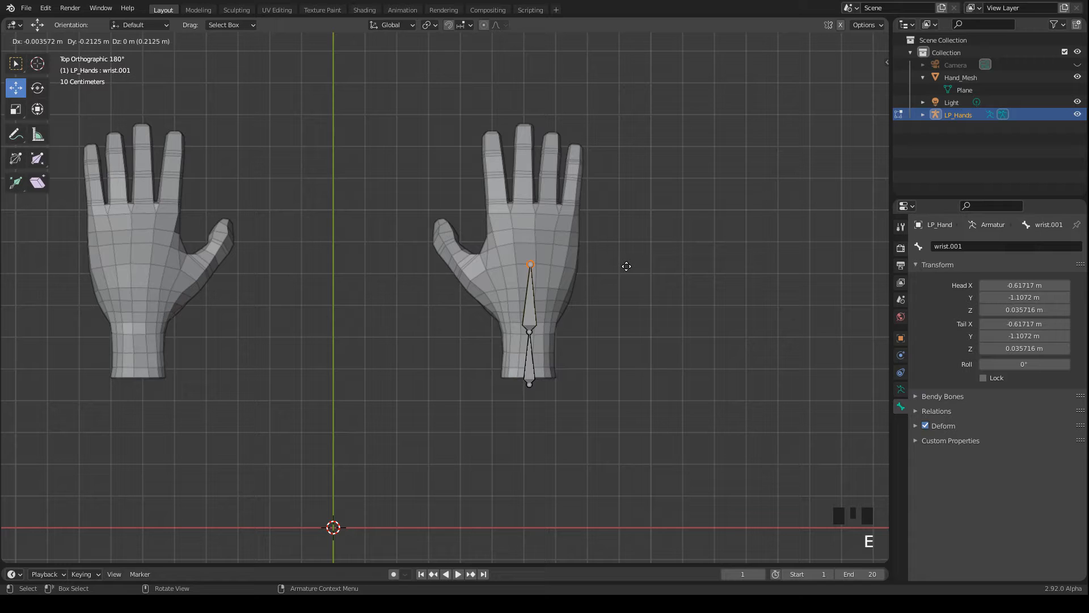
pyautogui.press('y')
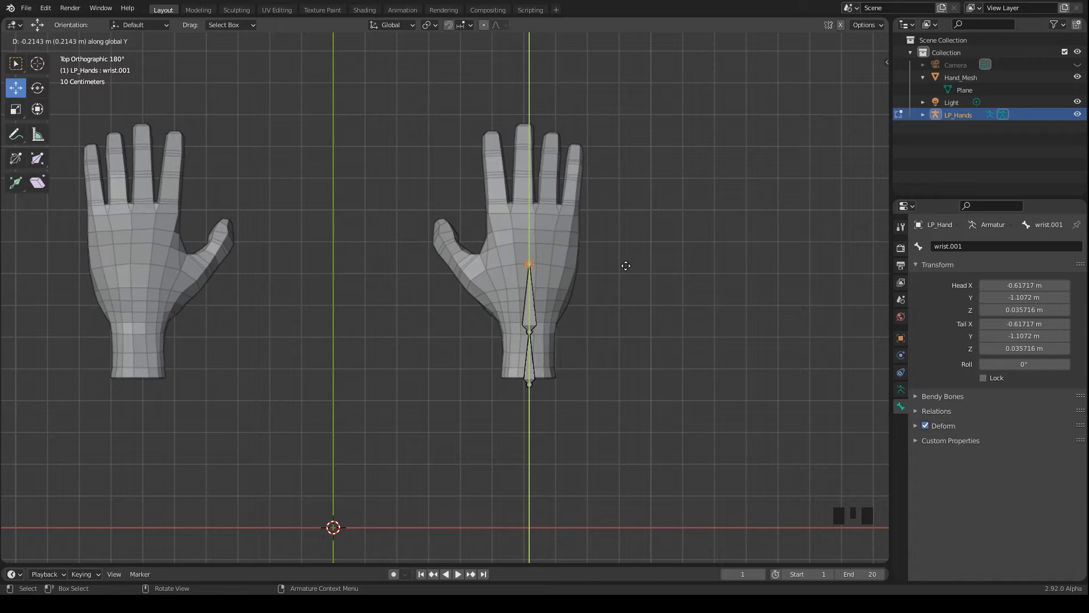
pyautogui.click(627, 263)
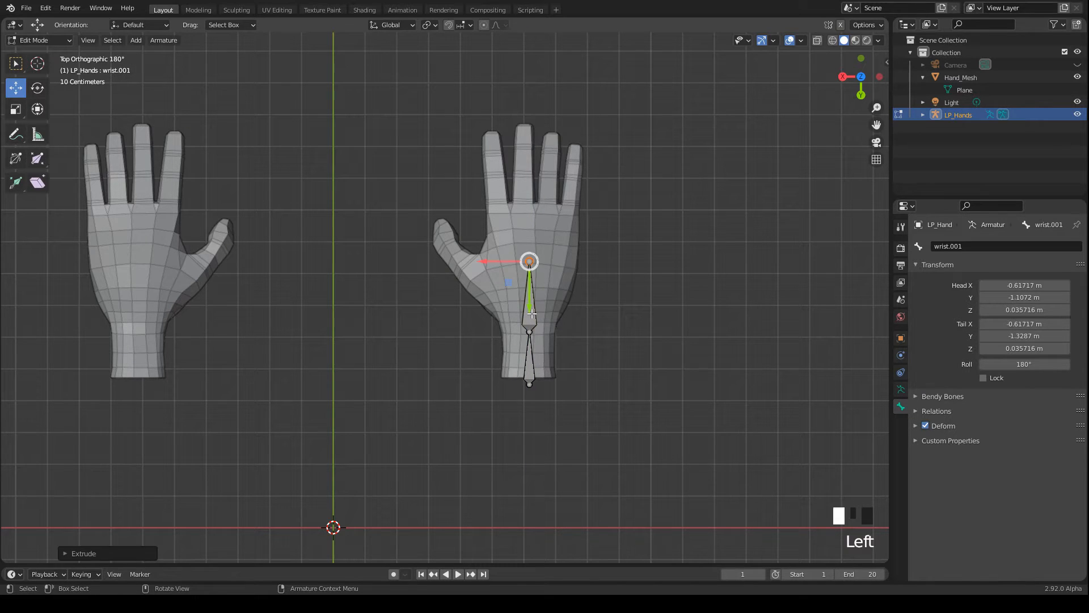
pyautogui.moveTo(528, 265); pyautogui.dragTo(534, 330)
pyautogui.doubleClick(976, 246)
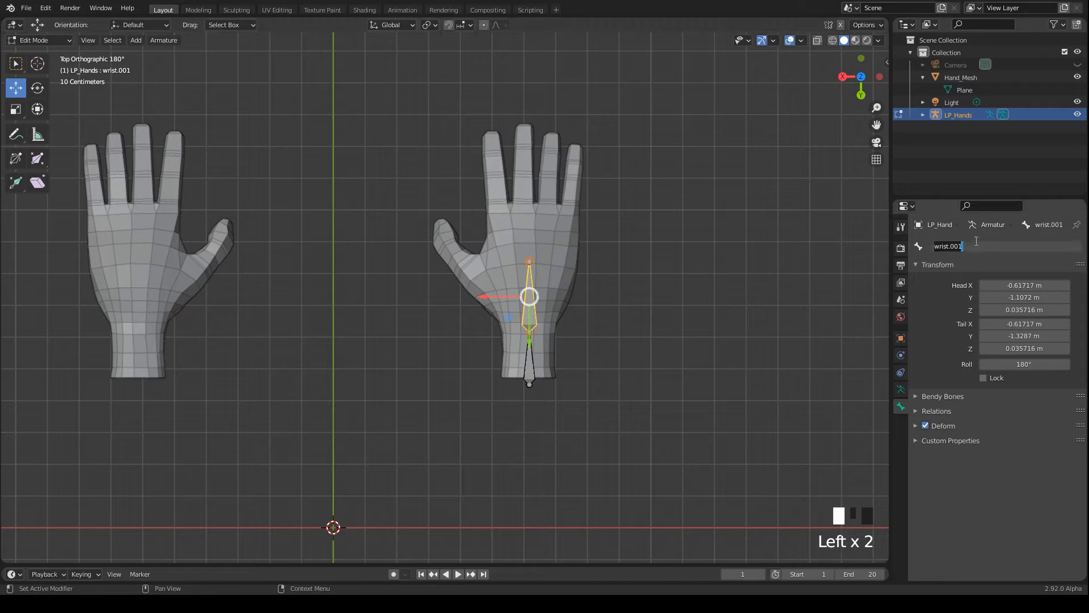
pyautogui.write('hand')
pyautogui.press('Return')
pyautogui.scroll(2, 639, 243)
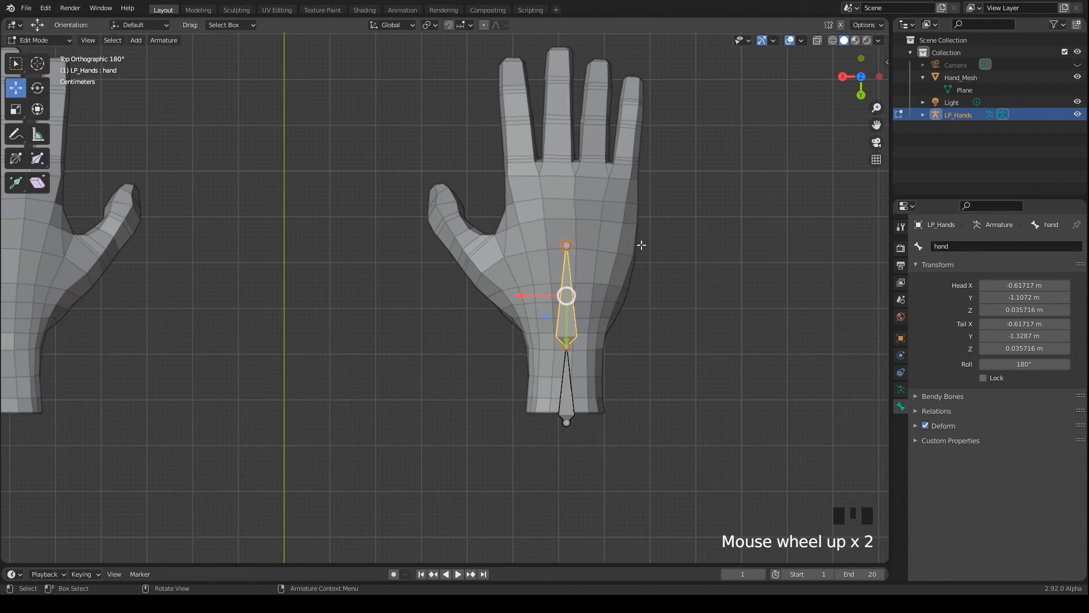
# Duplicate the hand bone onto the index finger and shorten it to the finger's base.
pyautogui.click(576, 316)
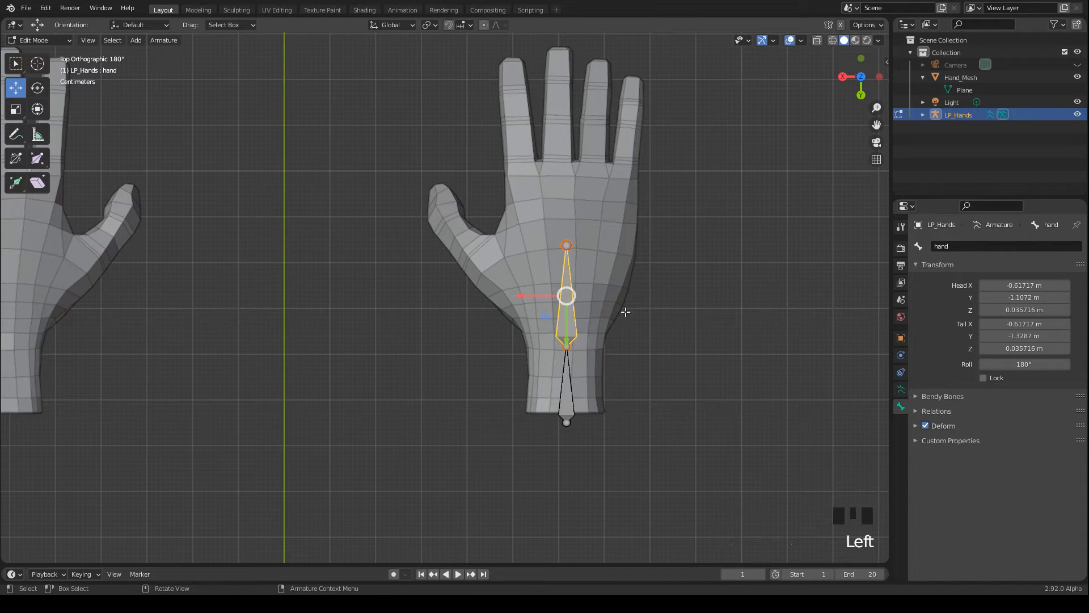
pyautogui.hotkey('shift', 'd')
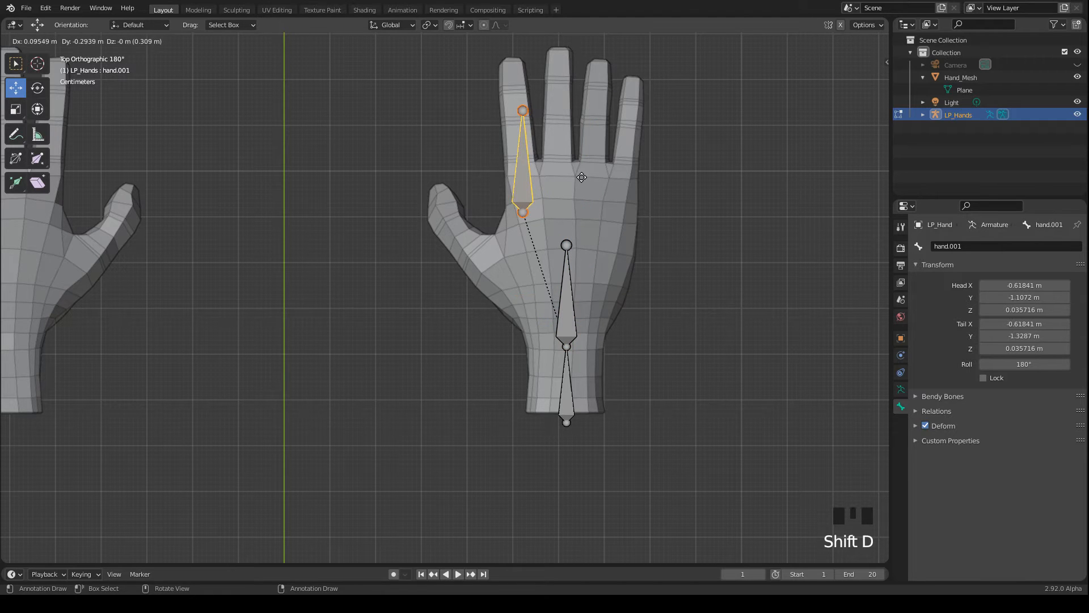
pyautogui.click(583, 175)
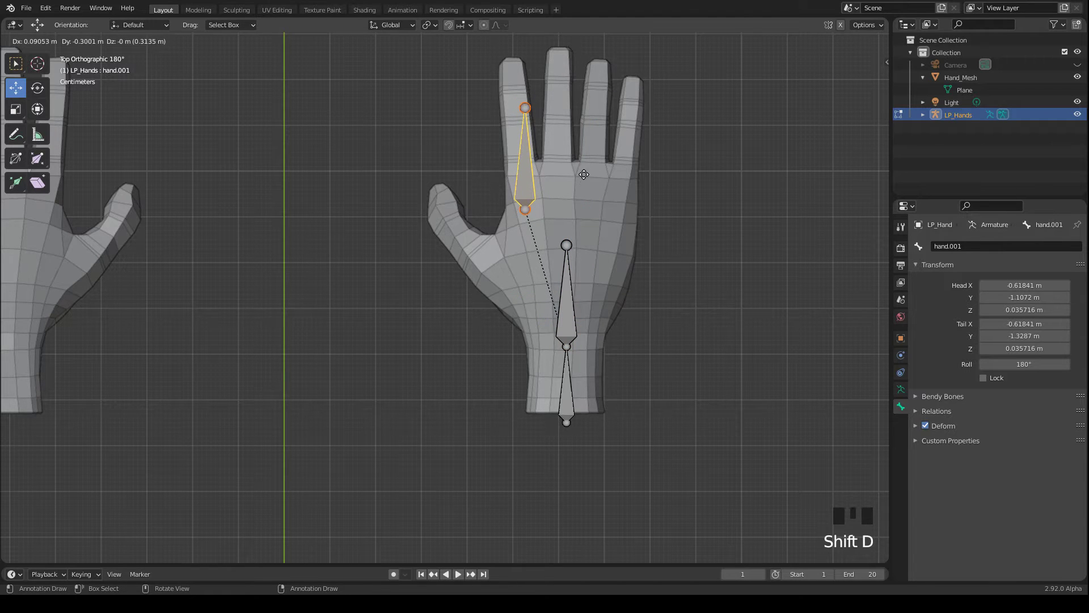
pyautogui.click(528, 107)
pyautogui.press('g')
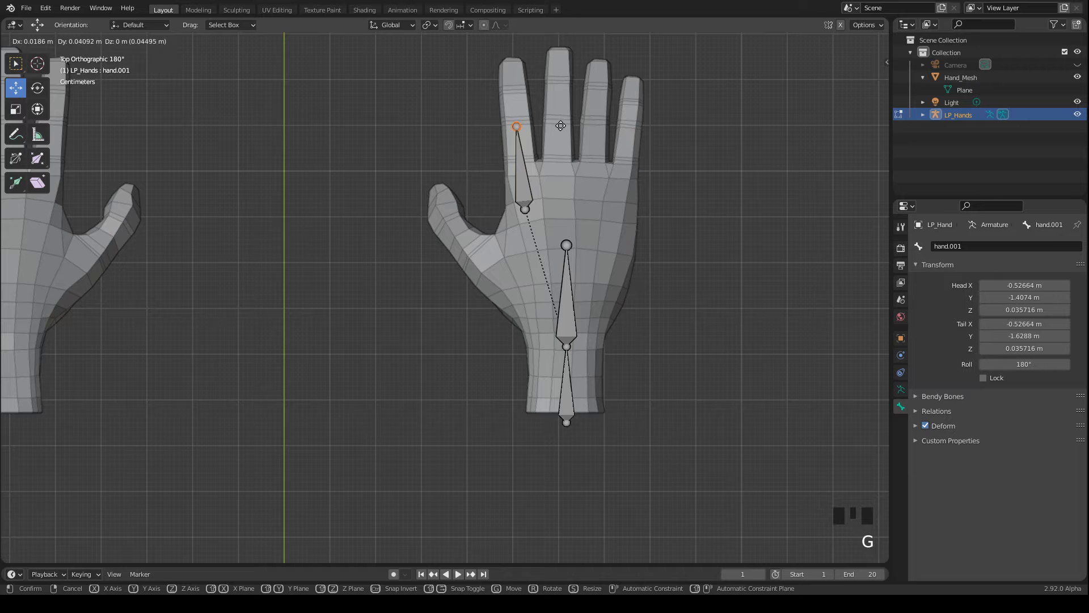
pyautogui.click(560, 119)
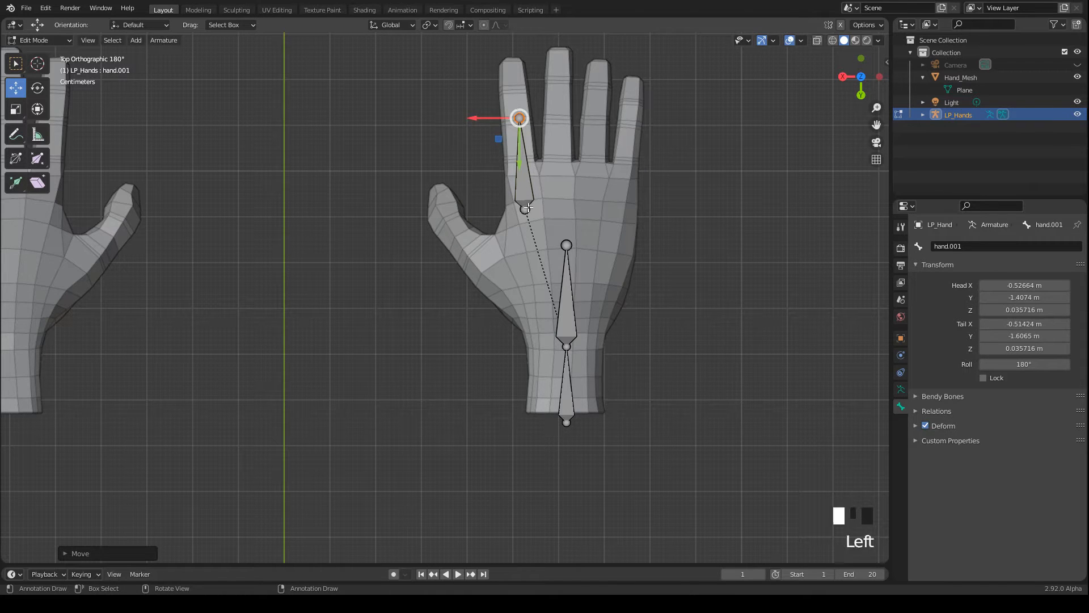
pyautogui.click(528, 210)
pyautogui.press('g')
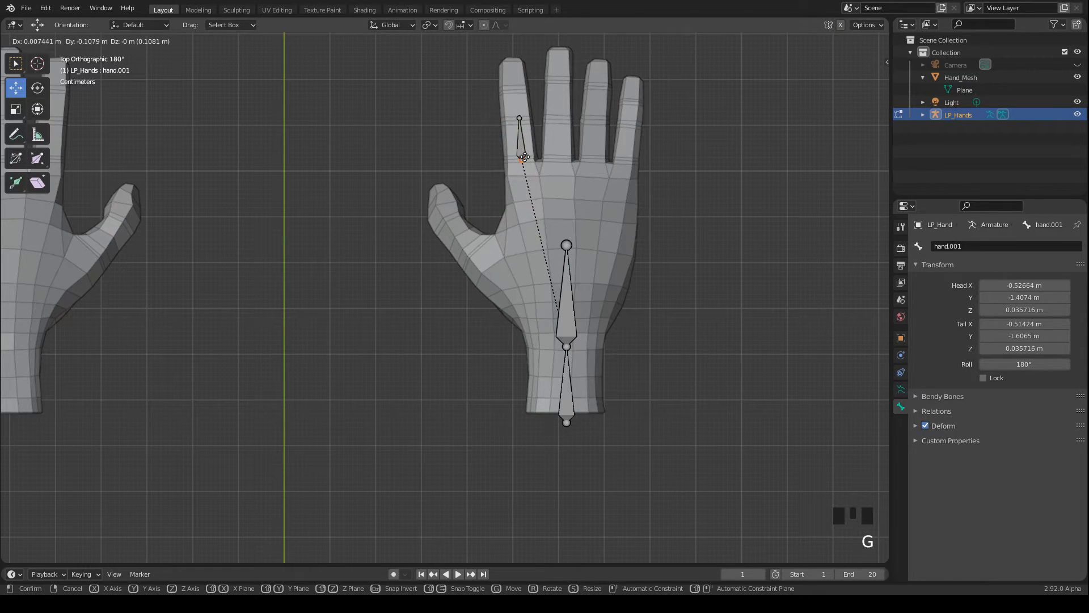
pyautogui.click(524, 156)
# Fine-tune the bone's joints onto the index knuckle and along the finger.
pyautogui.keyDown('shift'); pyautogui.moveTo(525, 156); pyautogui.dragTo(494, 256, button='middle'); pyautogui.keyUp('shift')
pyautogui.scroll(3, 557, 244)
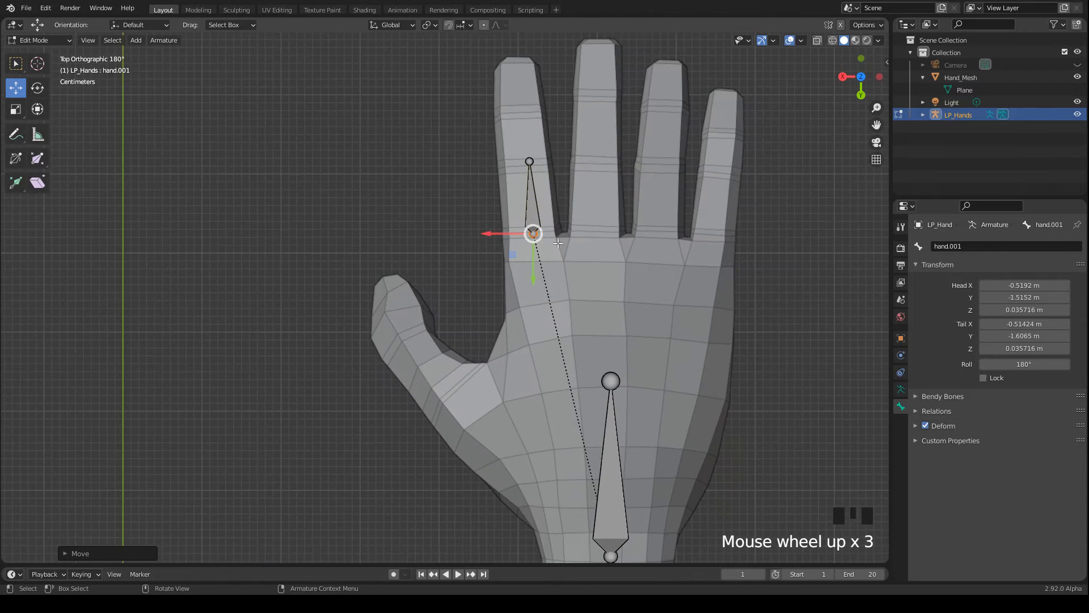
pyautogui.scroll(2, 558, 244)
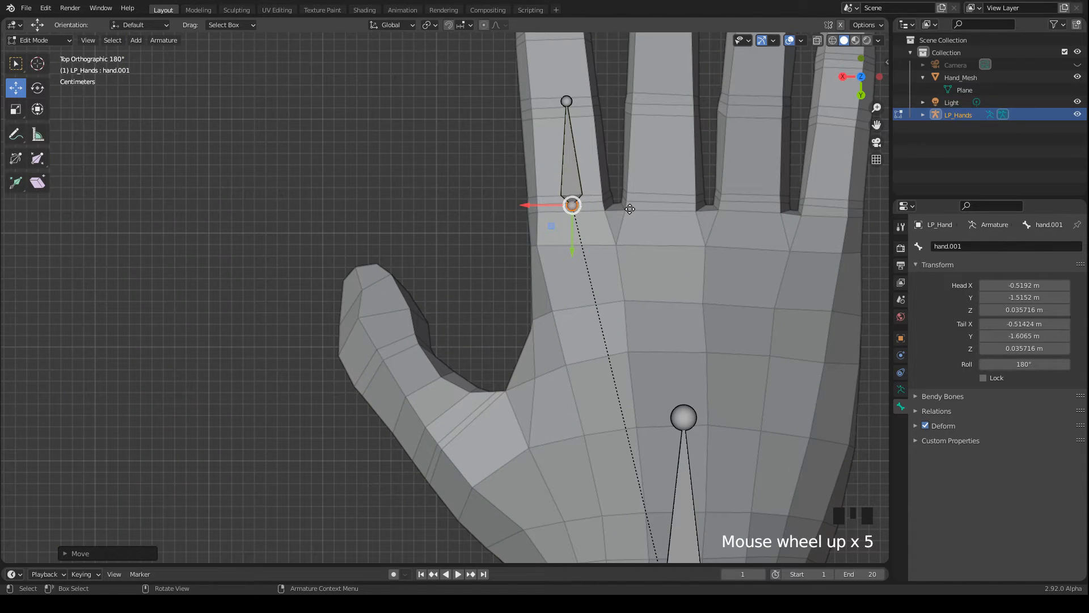
pyautogui.press('g')
pyautogui.click(567, 102)
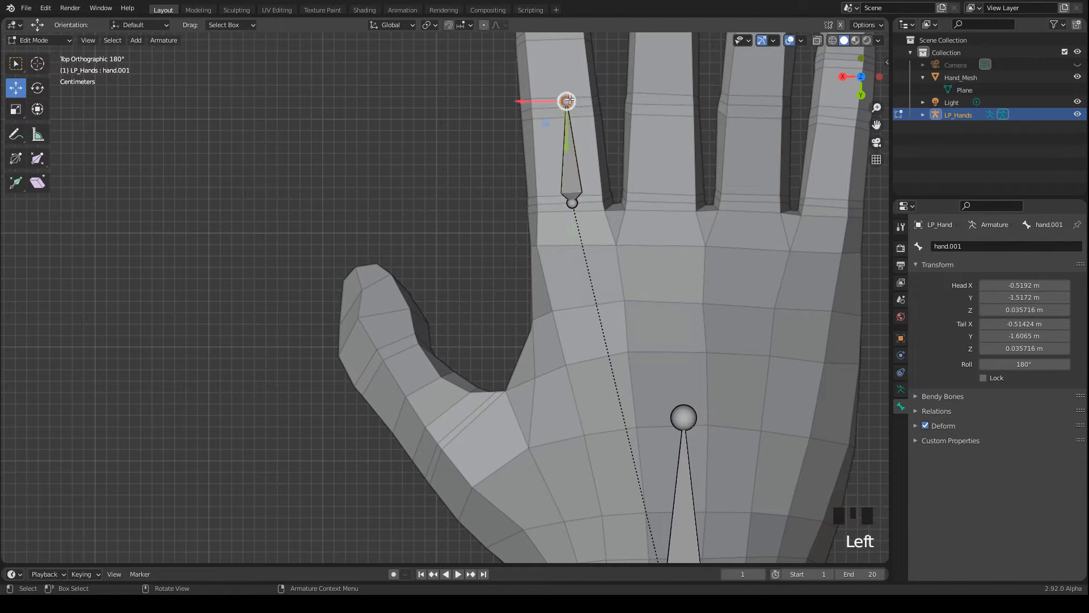
pyautogui.press('g')
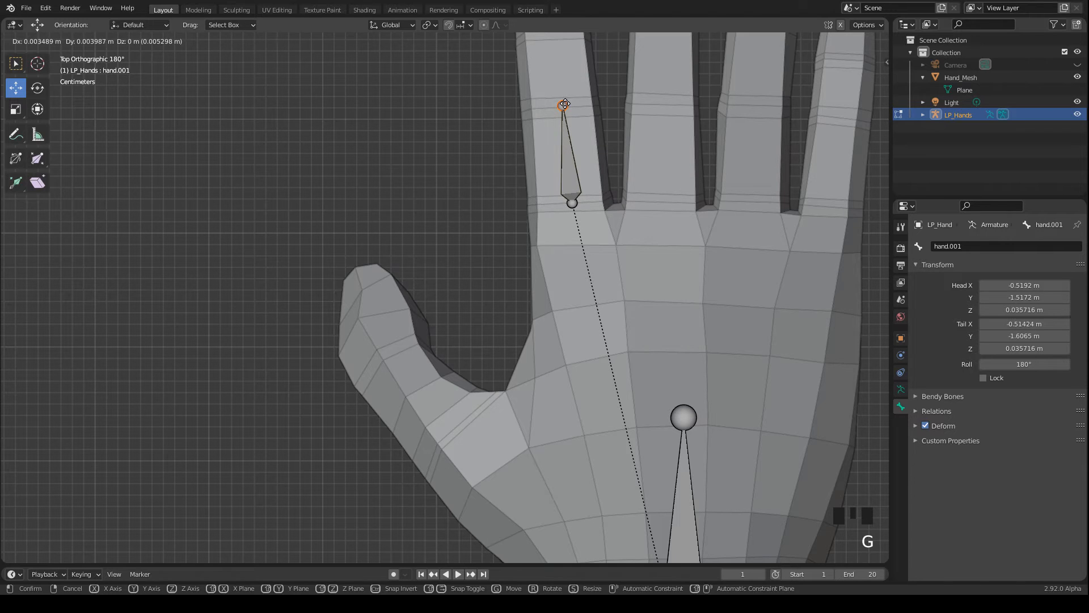
pyautogui.click(564, 104)
# Rename the finger bone to index.
pyautogui.click(567, 159)
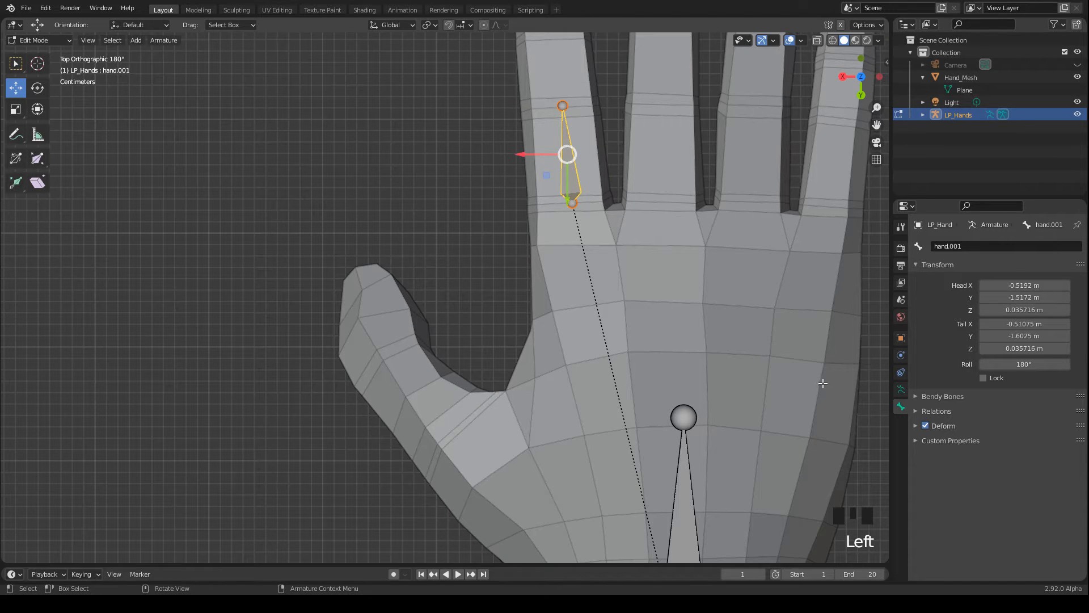
pyautogui.doubleClick(978, 245)
pyautogui.write('in')
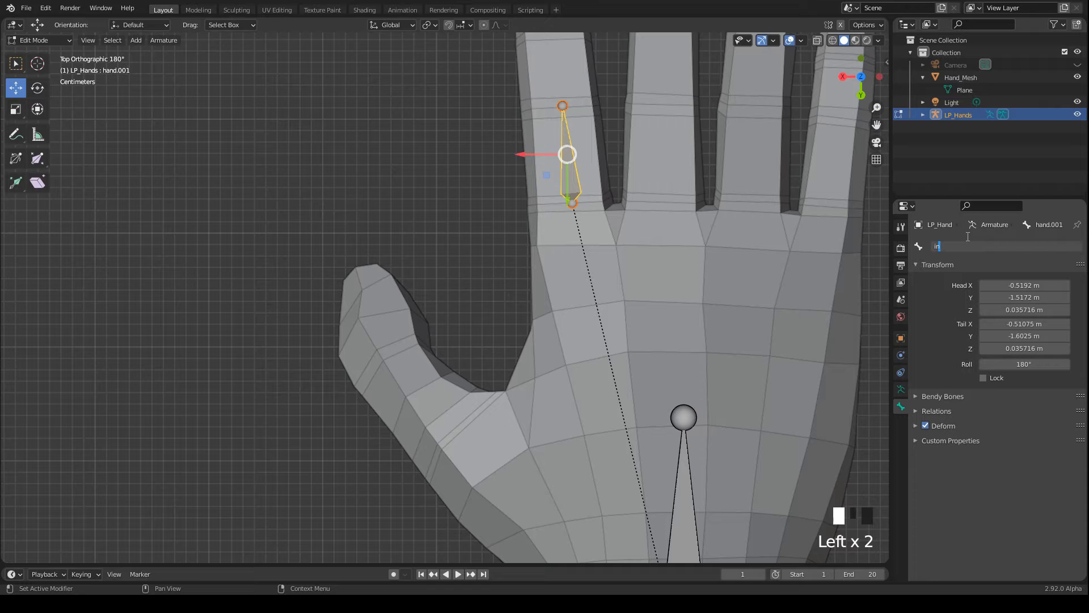
pyautogui.write('dex')
pyautogui.press('Return')
pyautogui.scroll(-2, 544, 298)
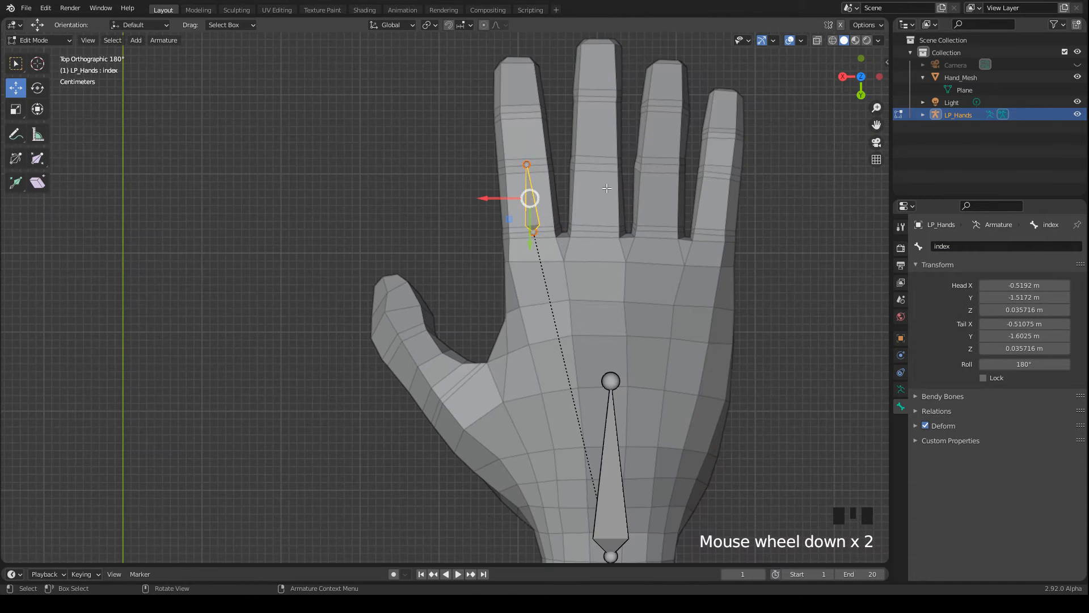
pyautogui.moveTo(561, 272)
pyautogui.keyDown('shift'); pyautogui.mouseDown(button='middle')
pyautogui.moveTo(538, 304)
pyautogui.moveTo(532, 289)
pyautogui.mouseUp(button='middle'); pyautogui.keyUp('shift')
# Extrude two more bones from the index bone up to the fingertip.
pyautogui.click(513, 229)
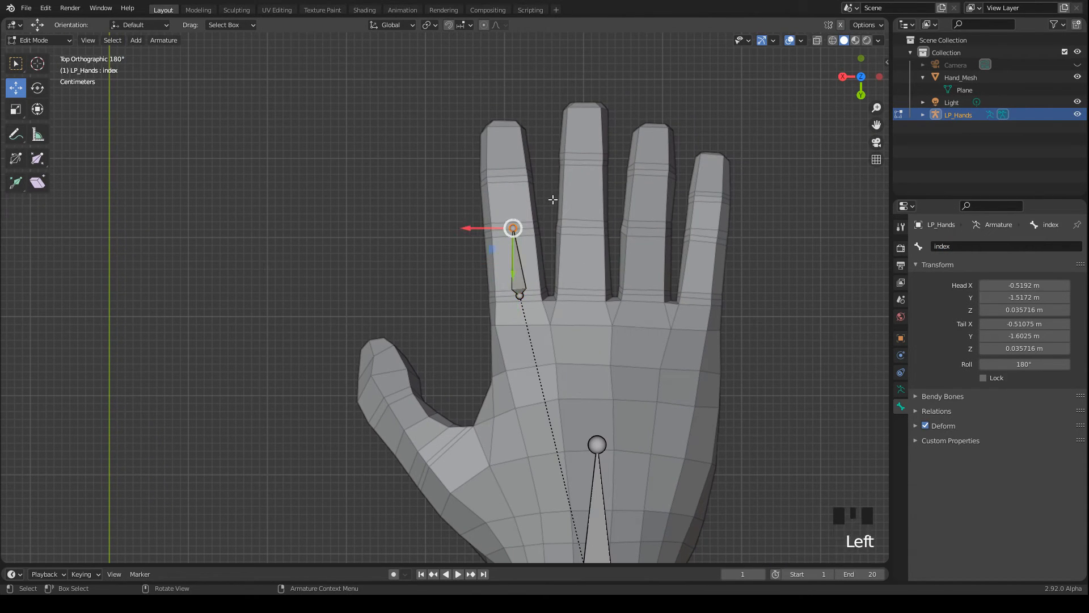
pyautogui.press('e')
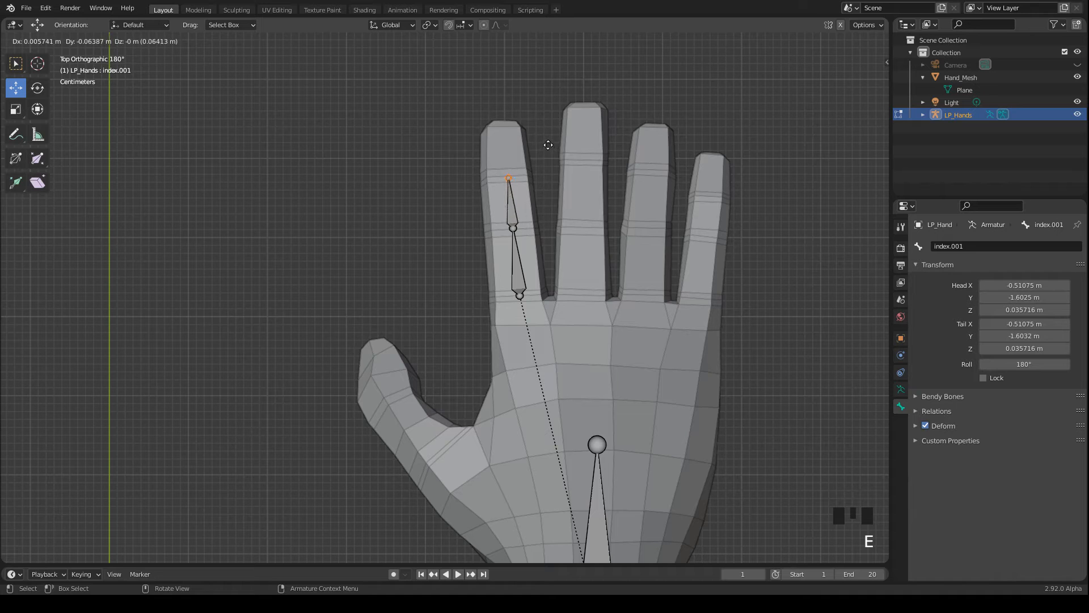
pyautogui.click(549, 144)
pyautogui.press('e')
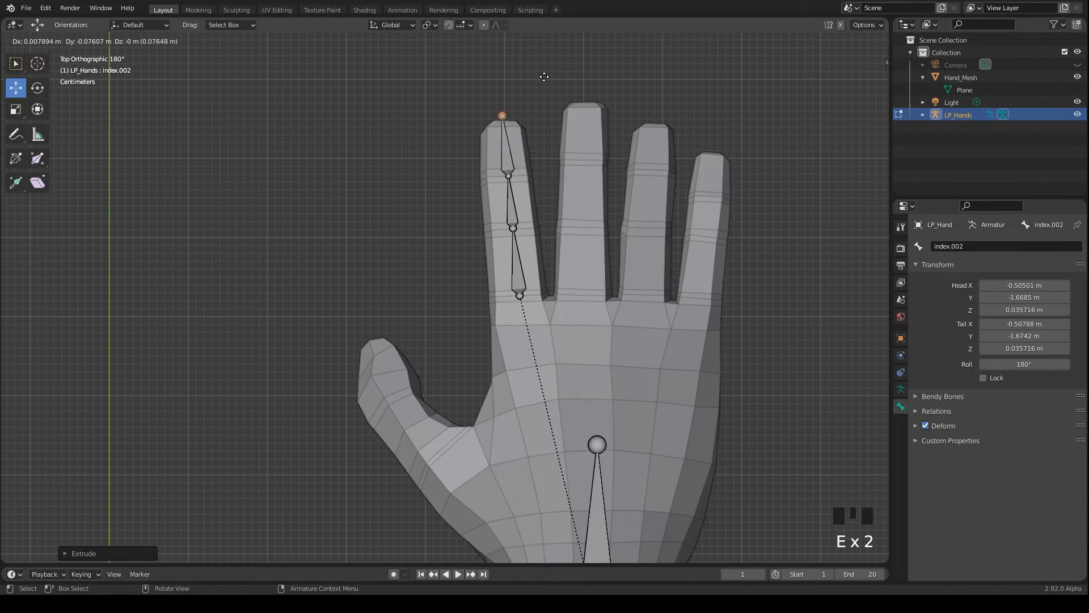
# Rename the new bones to index1 and index2.
pyautogui.click(503, 114)
pyautogui.click(510, 202)
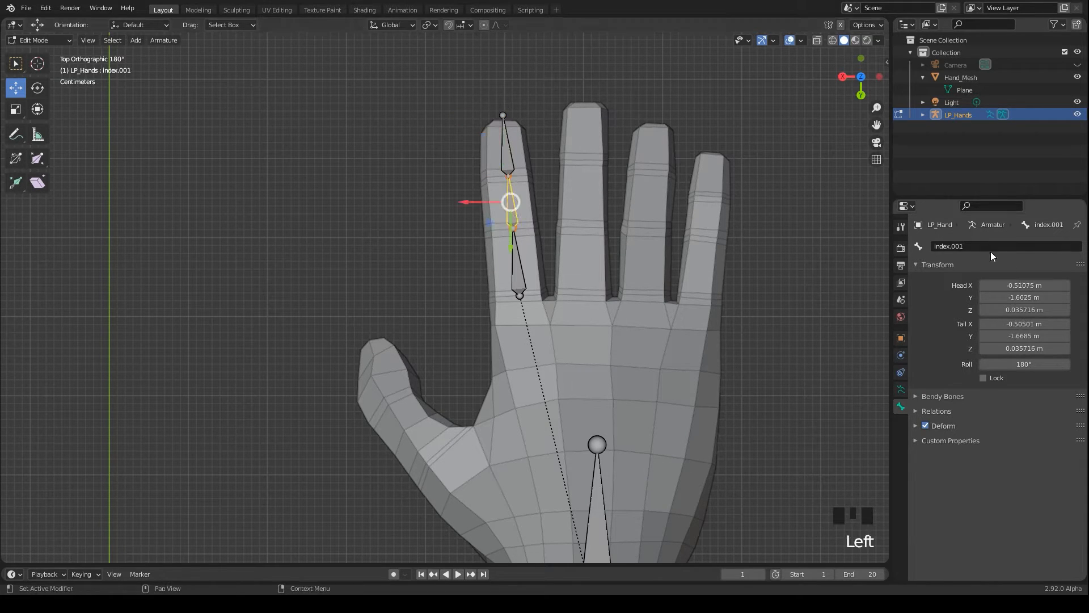
pyautogui.doubleClick(961, 246)
pyautogui.press('Return')
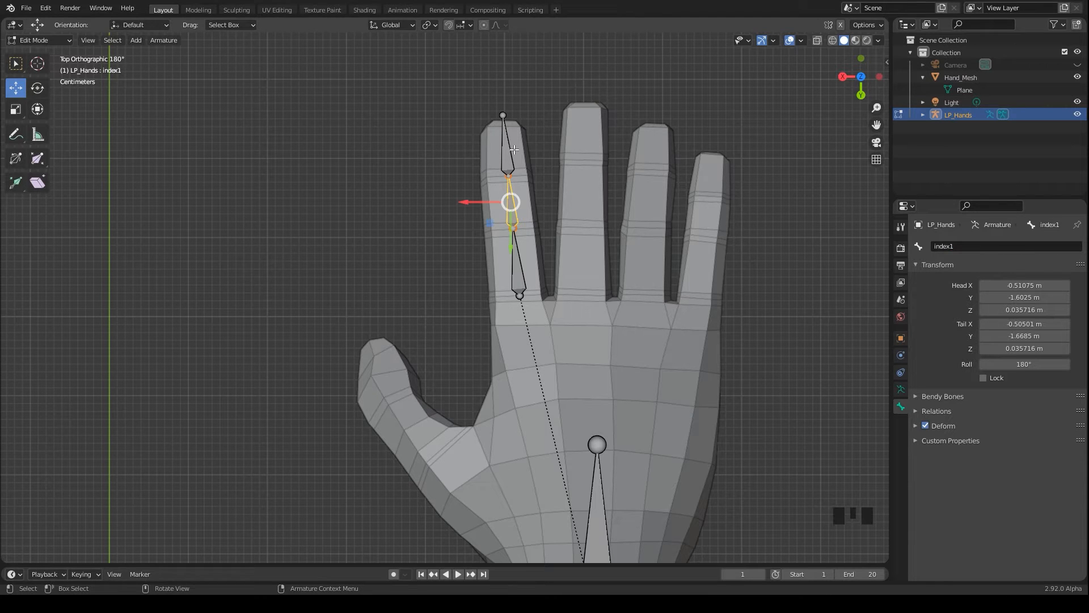
pyautogui.click(505, 145)
pyautogui.doubleClick(962, 246)
pyautogui.write('index2')
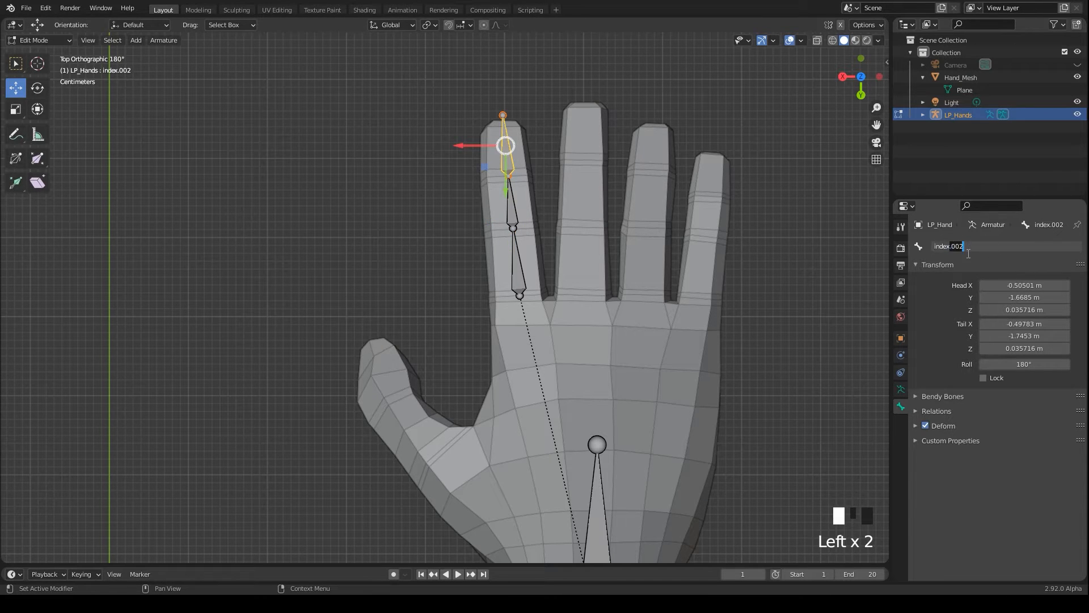
pyautogui.press('Return')
pyautogui.scroll(-1, 562, 290)
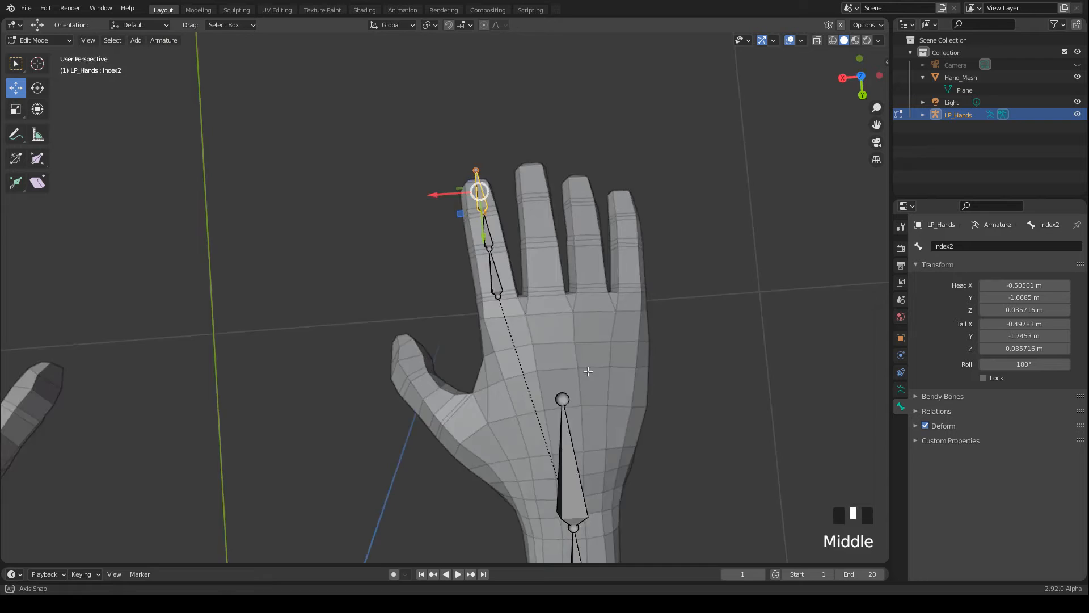
# From a side view, reposition the hand and wrist joints inside the hand.
pyautogui.moveTo(562, 290)
pyautogui.mouseDown(button='middle')
pyautogui.moveTo(691, 268)
pyautogui.moveTo(672, 273)
pyautogui.moveTo(659, 311)
pyautogui.moveTo(630, 264)
pyautogui.moveTo(655, 255)
pyautogui.mouseUp(button='middle')
pyautogui.scroll(-2, 683, 291)
pyautogui.keyDown('shift'); pyautogui.moveTo(596, 323); pyautogui.dragTo(528, 358, button='middle'); pyautogui.keyUp('shift')
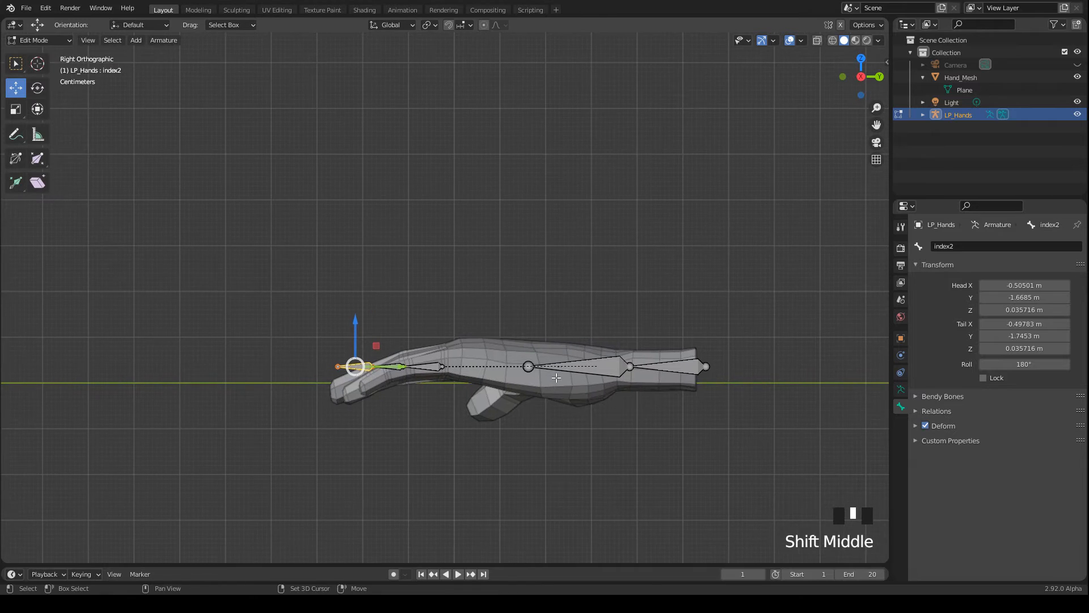
pyautogui.scroll(2, 528, 358)
pyautogui.click(566, 394)
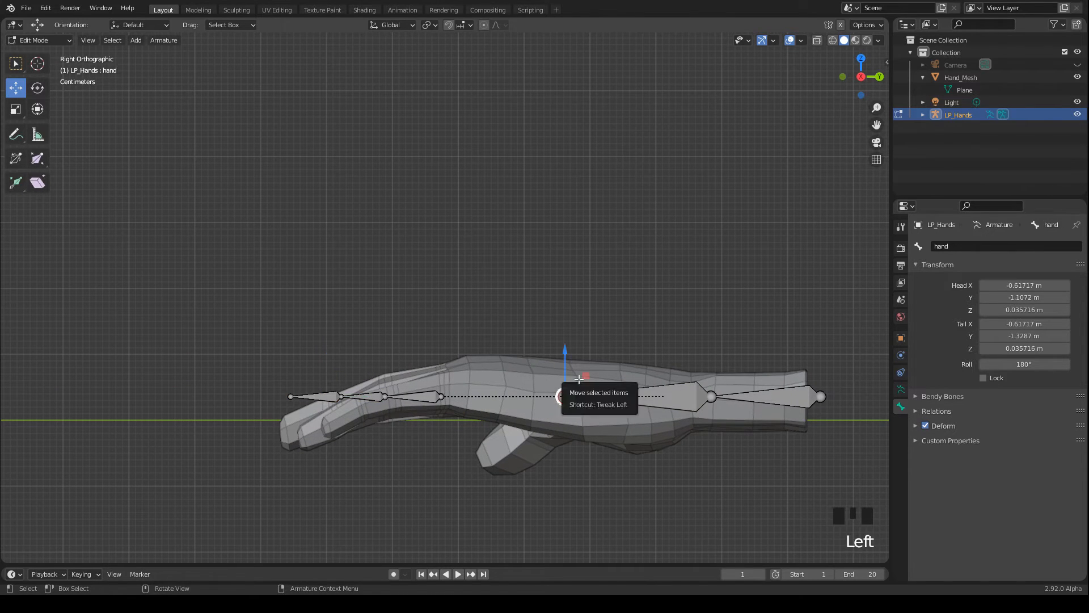
pyautogui.press('g')
pyautogui.click(577, 372)
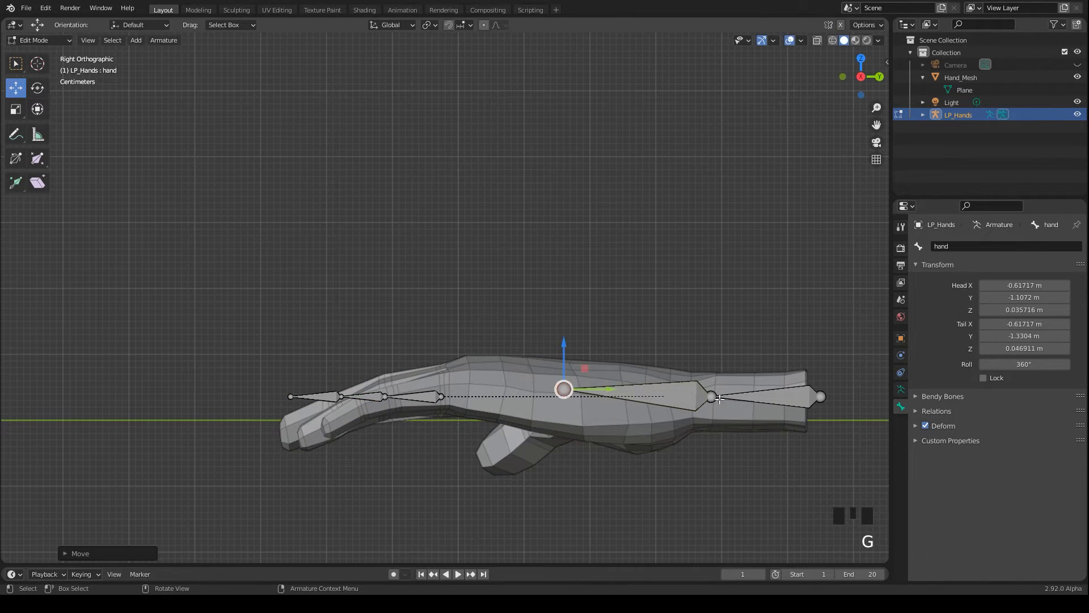
pyautogui.click(711, 395)
pyautogui.press('g')
pyautogui.click(708, 396)
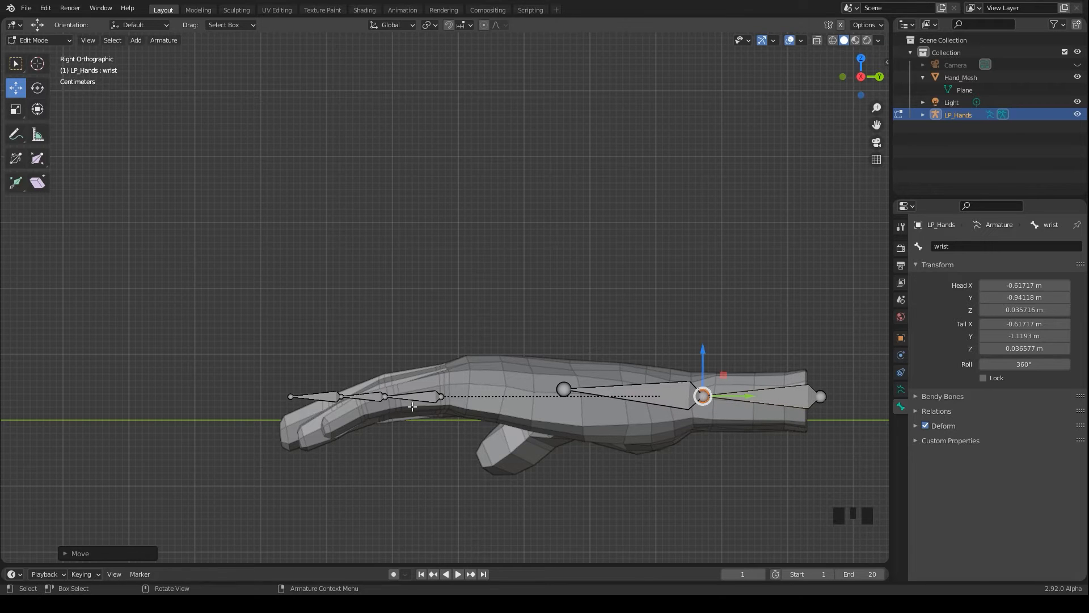
# Move the index finger joints, constraining to Z, so the chain follows the finger's curve.
pyautogui.click(442, 392)
pyautogui.press('g')
pyautogui.click(385, 392)
pyautogui.moveTo(385, 391); pyautogui.dragTo(383, 402)
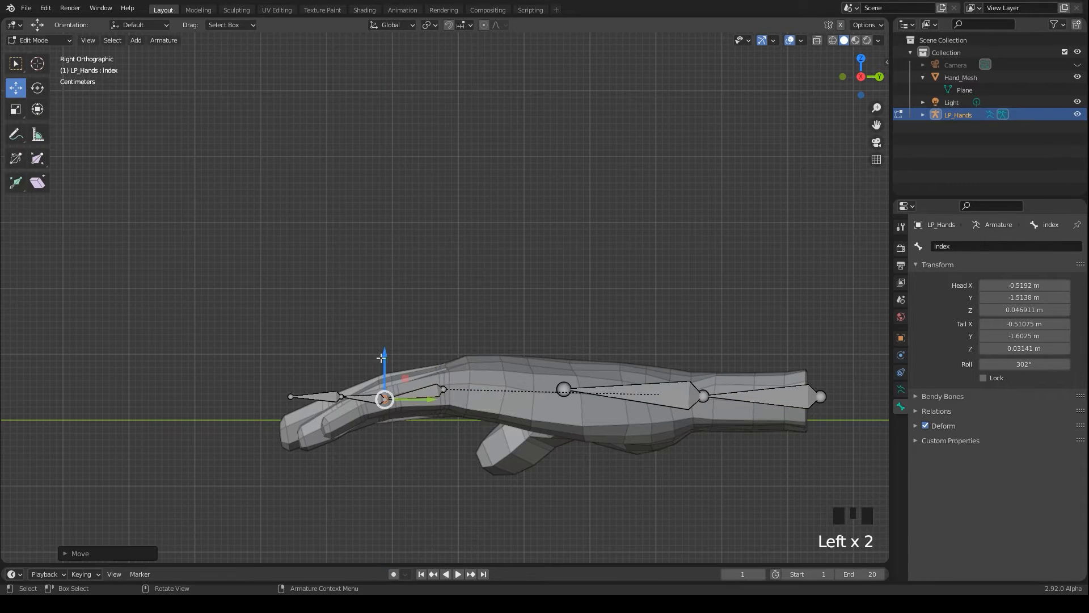
pyautogui.click(345, 413)
pyautogui.press('g')
pyautogui.click(290, 397)
pyautogui.press('g')
pyautogui.press('z')
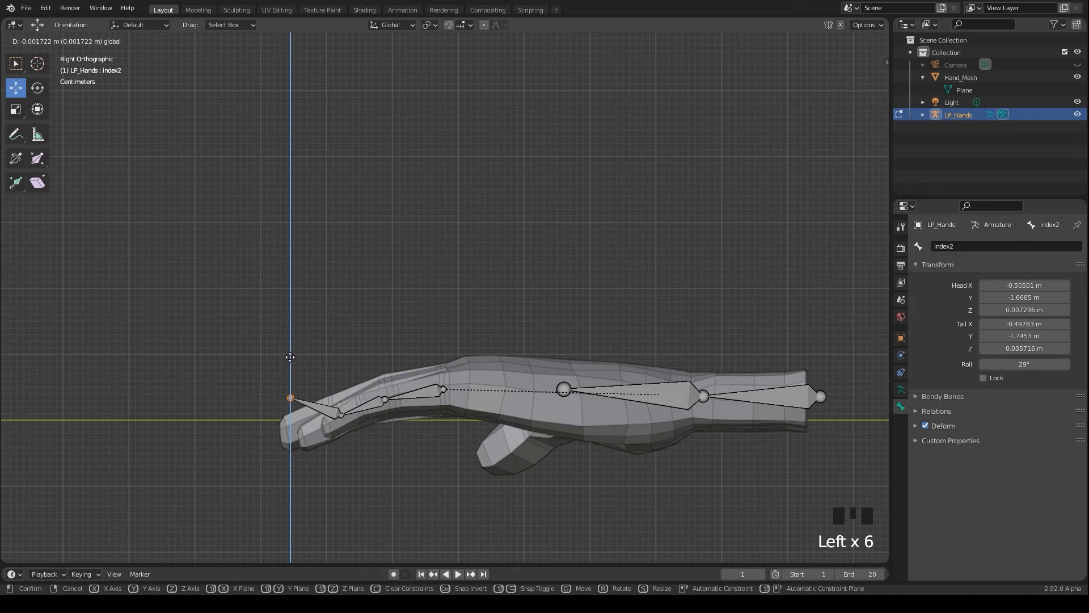
pyautogui.click(304, 436)
pyautogui.scroll(2, 316, 426)
pyautogui.click(317, 439)
pyautogui.press('g')
pyautogui.press('z')
pyautogui.click(321, 393)
pyautogui.scroll(-3, 321, 393)
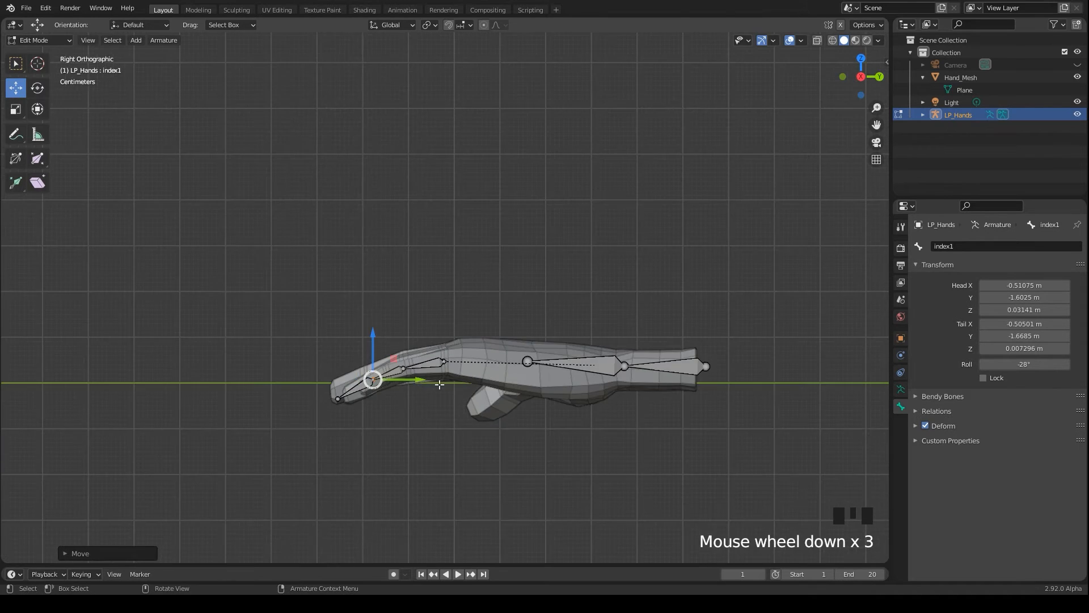
# From below, slide the index joints along the finger down to the fingertip.
pyautogui.moveTo(511, 297); pyautogui.dragTo(596, 256, button='middle')
pyautogui.scroll(5, 383, 212)
pyautogui.keyDown('shift'); pyautogui.moveTo(417, 110); pyautogui.dragTo(359, 340, button='middle'); pyautogui.keyUp('shift')
pyautogui.click(356, 237)
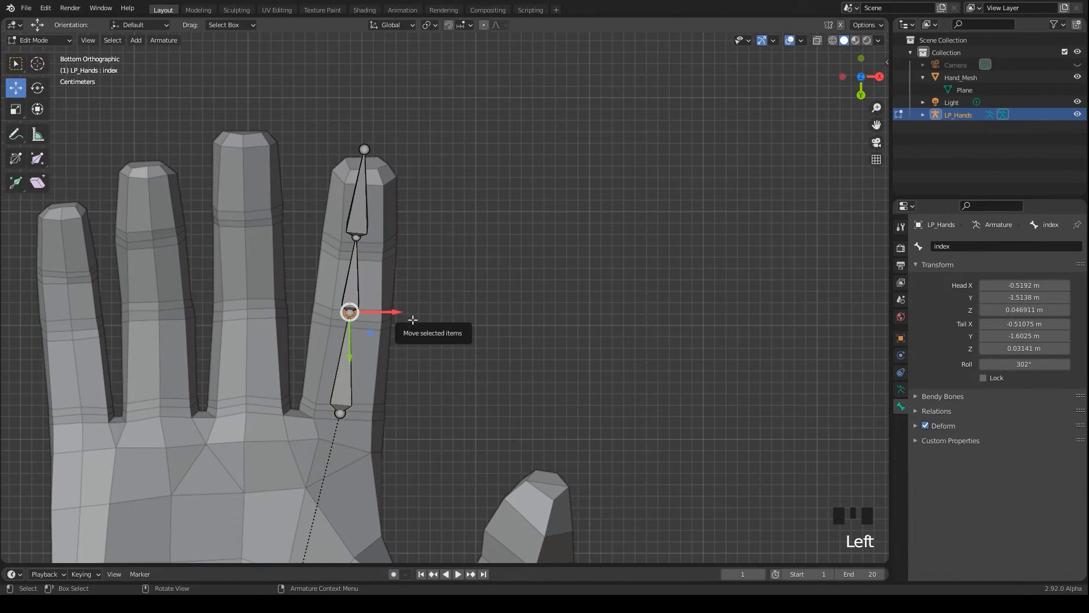
pyautogui.moveTo(393, 237); pyautogui.dragTo(398, 237)
pyautogui.click(398, 237)
pyautogui.click(355, 237)
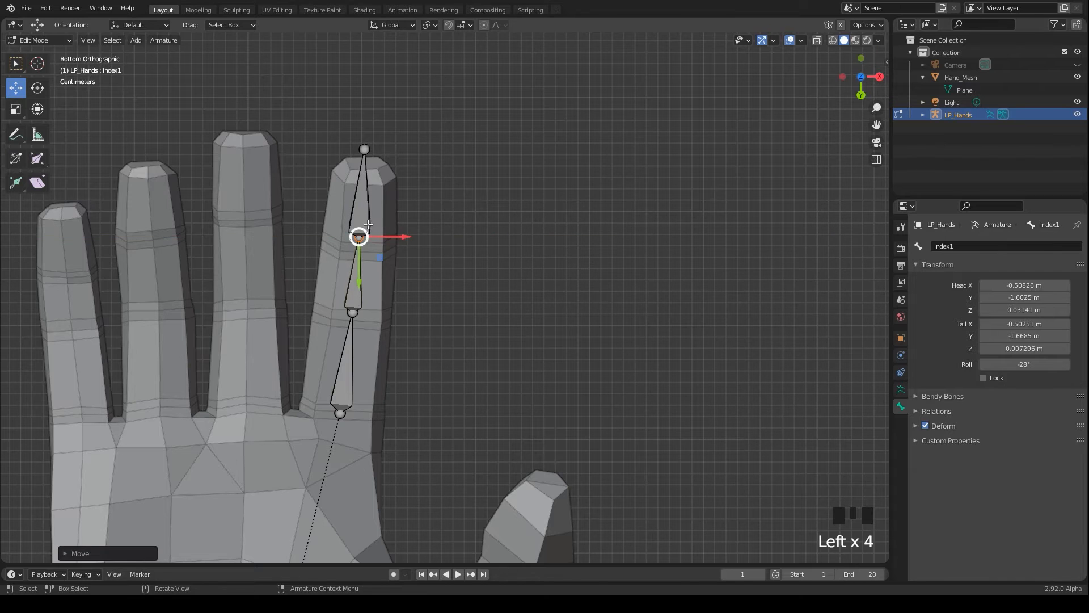
pyautogui.press('g')
pyautogui.click(357, 247)
pyautogui.click(352, 313)
pyautogui.press('g')
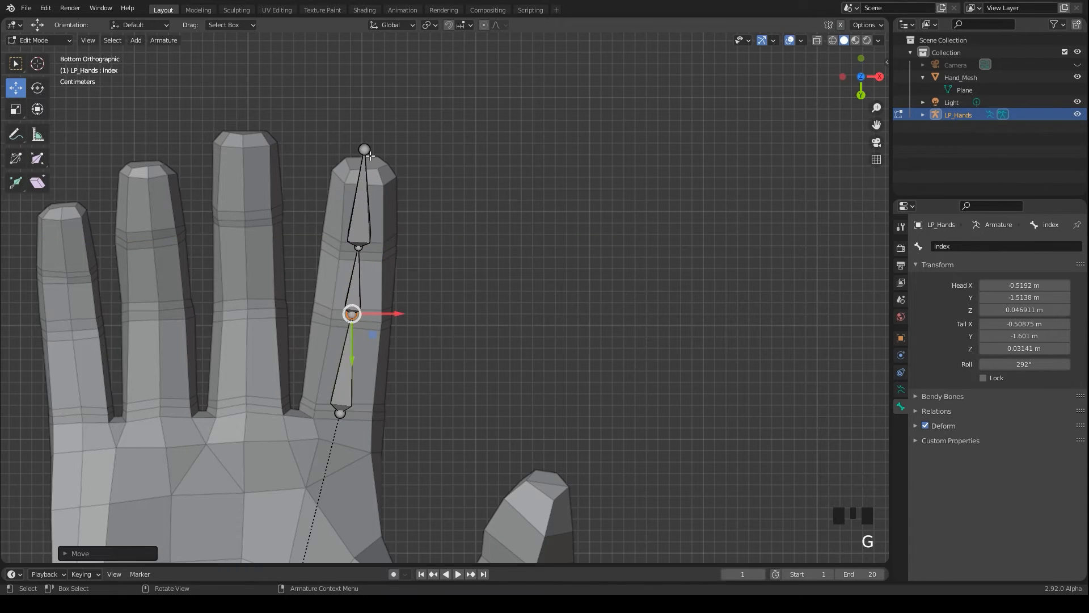
pyautogui.click(353, 312)
pyautogui.click(364, 150)
pyautogui.press('g')
pyautogui.scroll(-3, 460, 297)
pyautogui.moveTo(459, 298)
pyautogui.mouseDown(button='middle')
pyautogui.moveTo(230, 495)
pyautogui.moveTo(460, 298)
pyautogui.mouseUp(button='middle')
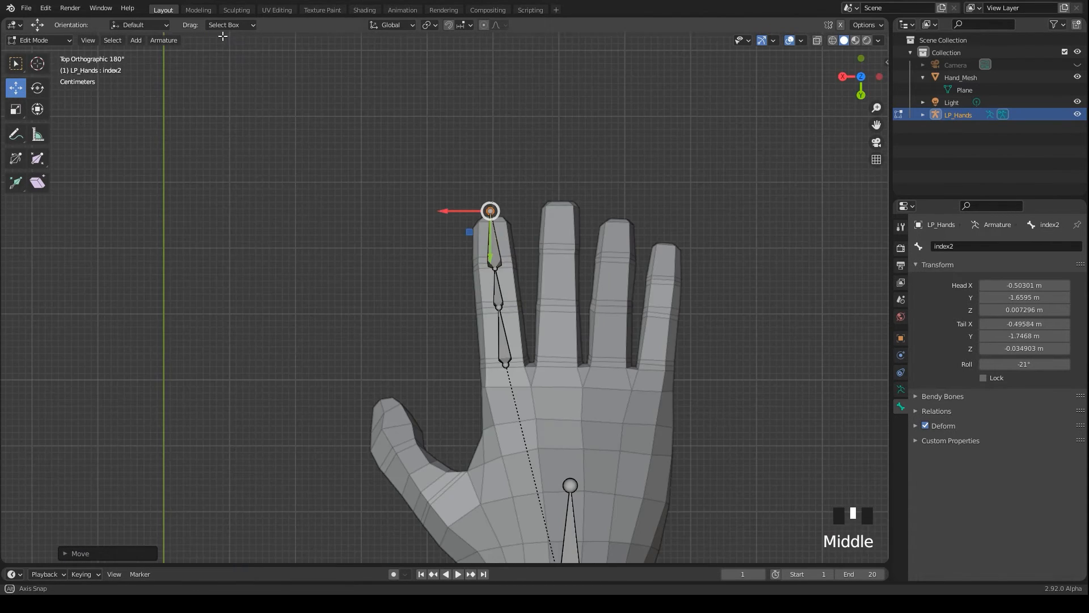
pyautogui.scroll(2, 510, 171)
pyautogui.moveTo(511, 170)
pyautogui.mouseDown(button='middle')
pyautogui.moveTo(686, 130)
pyautogui.moveTo(443, 149)
pyautogui.moveTo(453, 245)
pyautogui.mouseUp(button='middle')
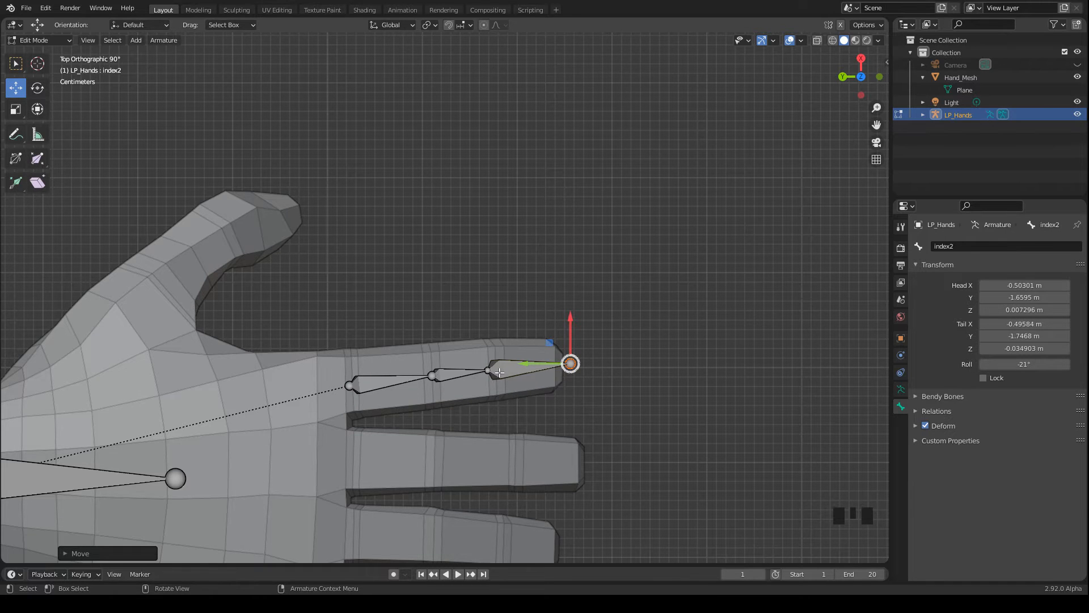
pyautogui.scroll(-3, 501, 372)
pyautogui.scroll(-2, 500, 372)
# Duplicate the three index bones with Shift+D and rotate/move the copy onto the middle finger.
pyautogui.keyDown('alt'); pyautogui.moveTo(494, 385); pyautogui.dragTo(633, 407, button='middle'); pyautogui.keyUp('alt')
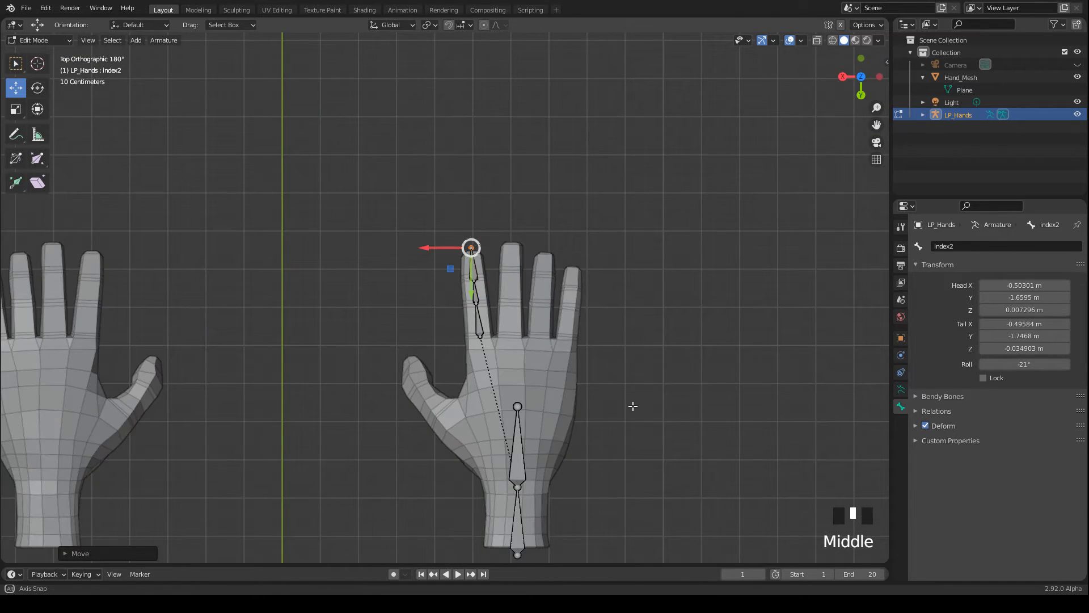
pyautogui.scroll(3, 633, 407)
pyautogui.moveTo(439, 172); pyautogui.dragTo(552, 394)
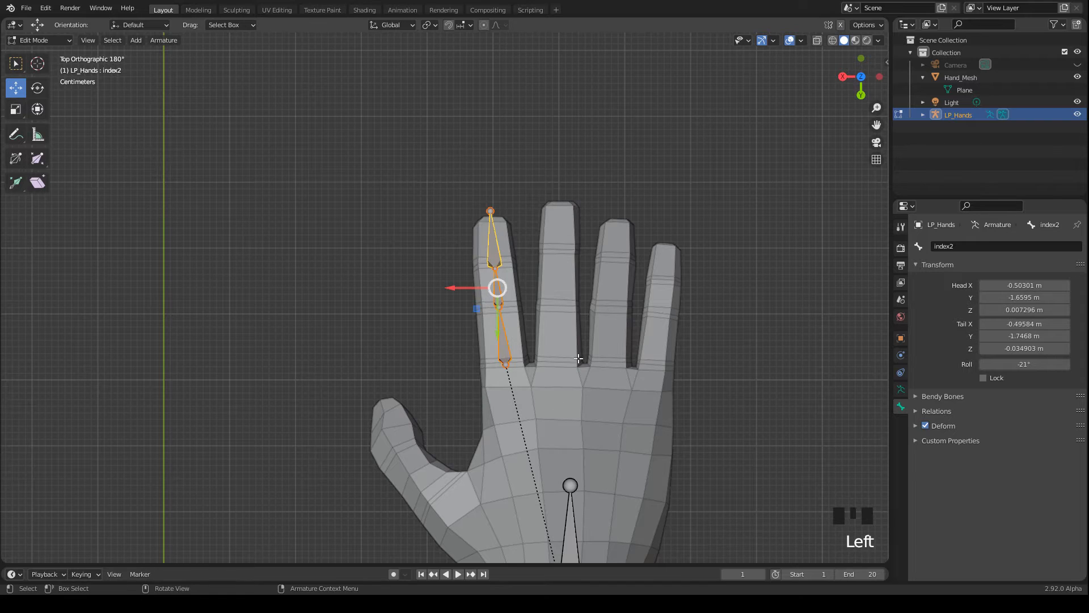
pyautogui.hotkey('shift', 'd')
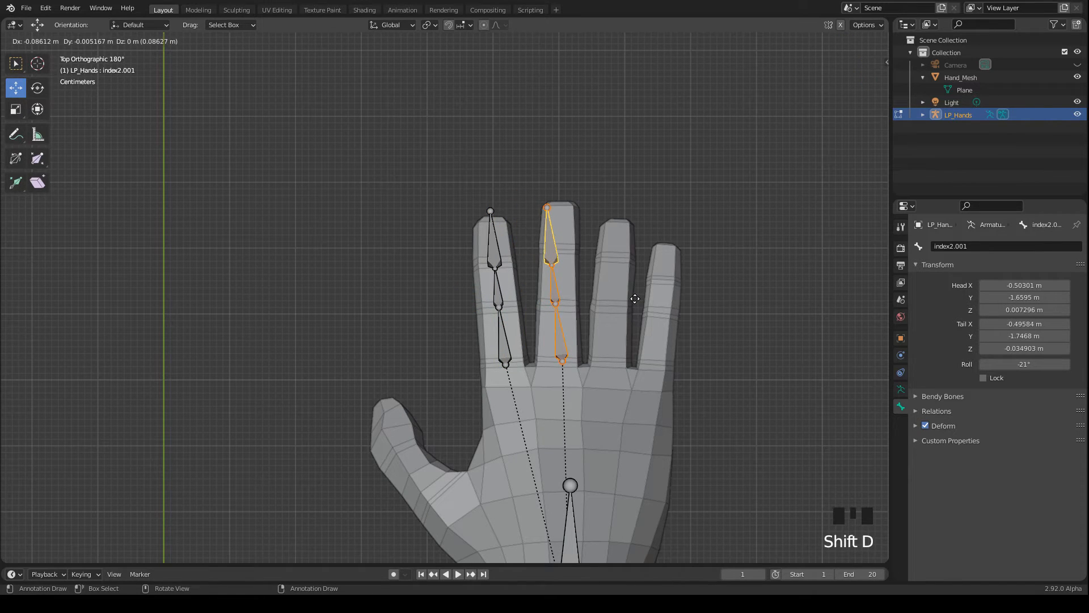
pyautogui.click(634, 298)
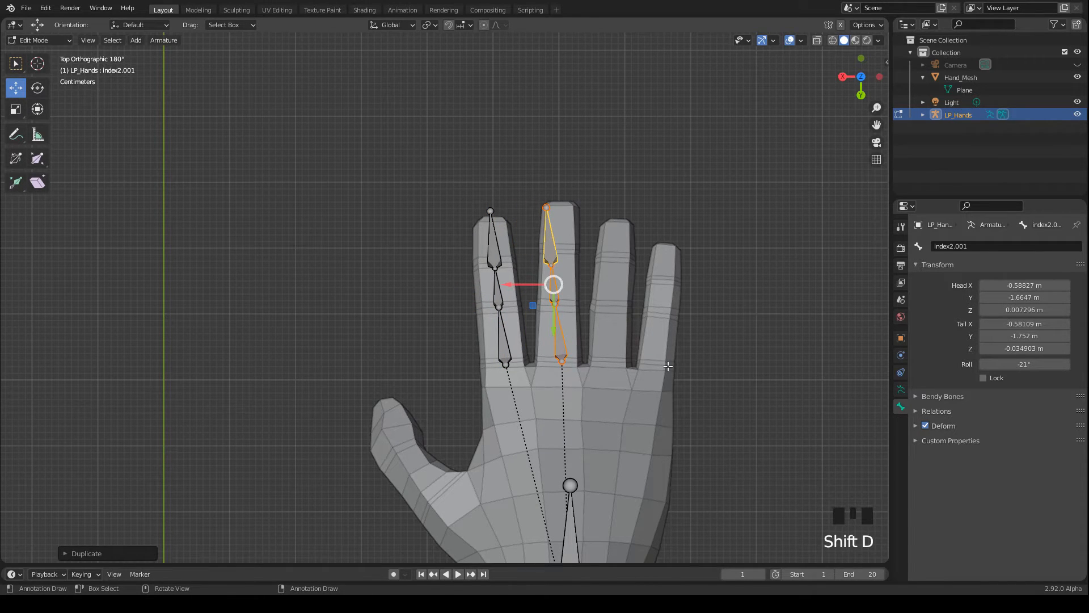
pyautogui.press('r')
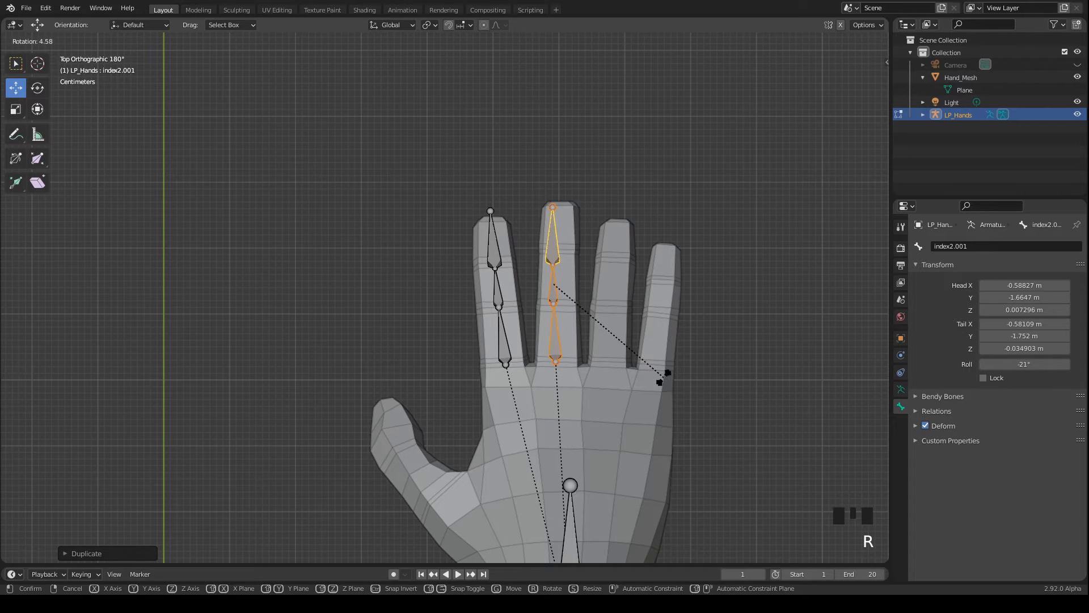
pyautogui.click(665, 374)
pyautogui.press('g')
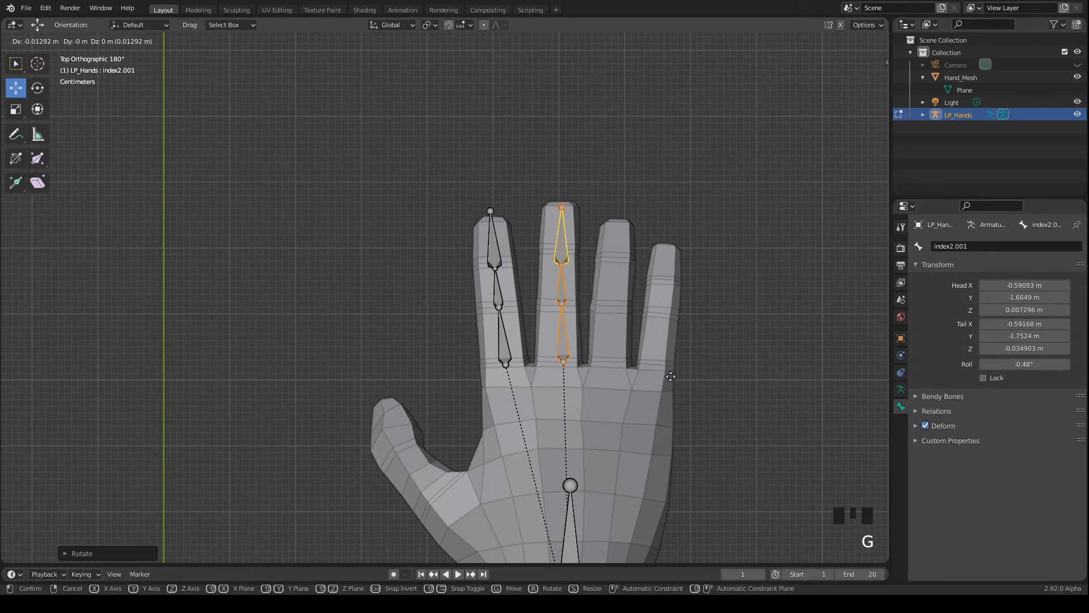
pyautogui.click(667, 375)
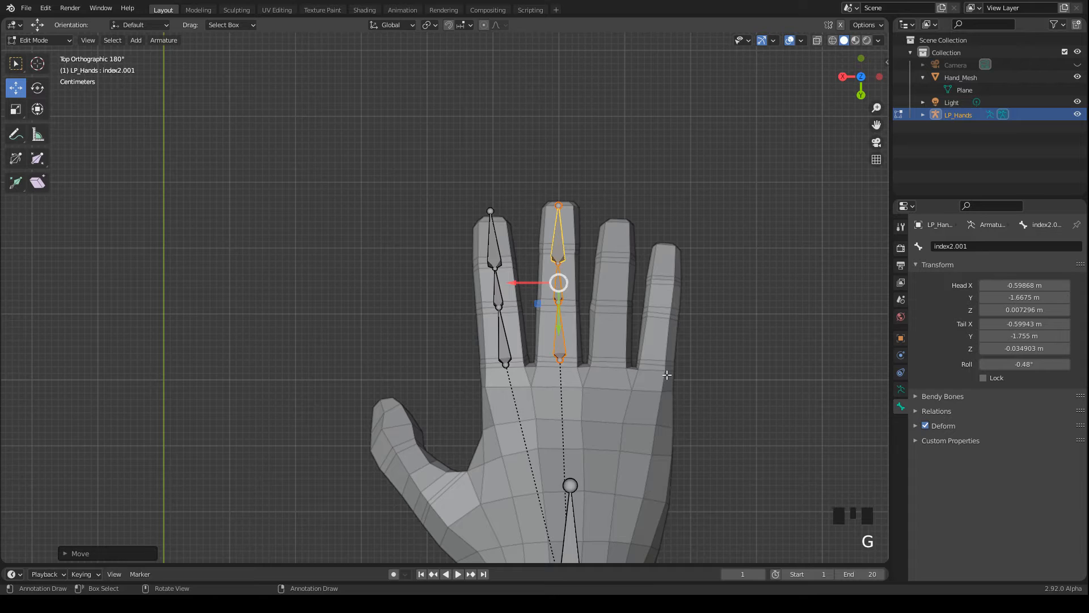
pyautogui.scroll(2, 668, 375)
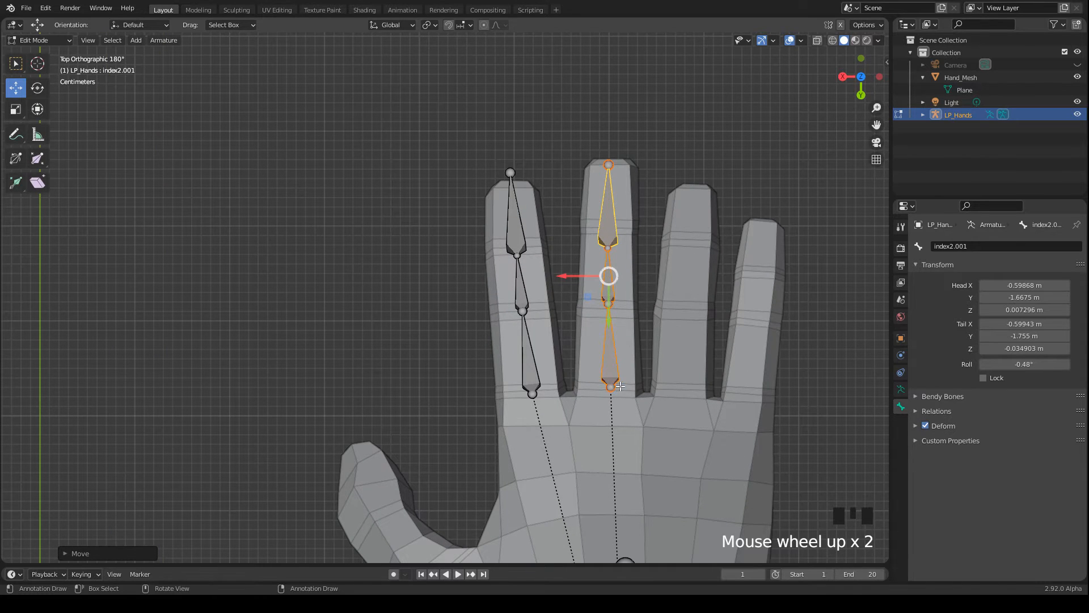
# Move the copied chain's joints so it follows the middle finger up to its tip.
pyautogui.click(608, 303)
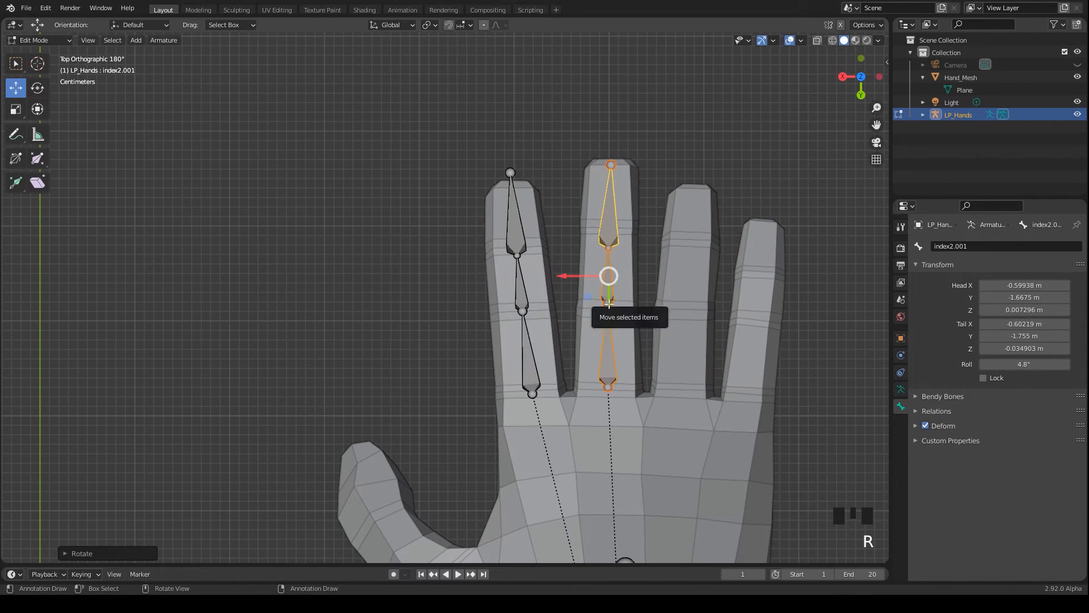
pyautogui.press('g')
pyautogui.click(637, 325)
pyautogui.click(607, 247)
pyautogui.press('g')
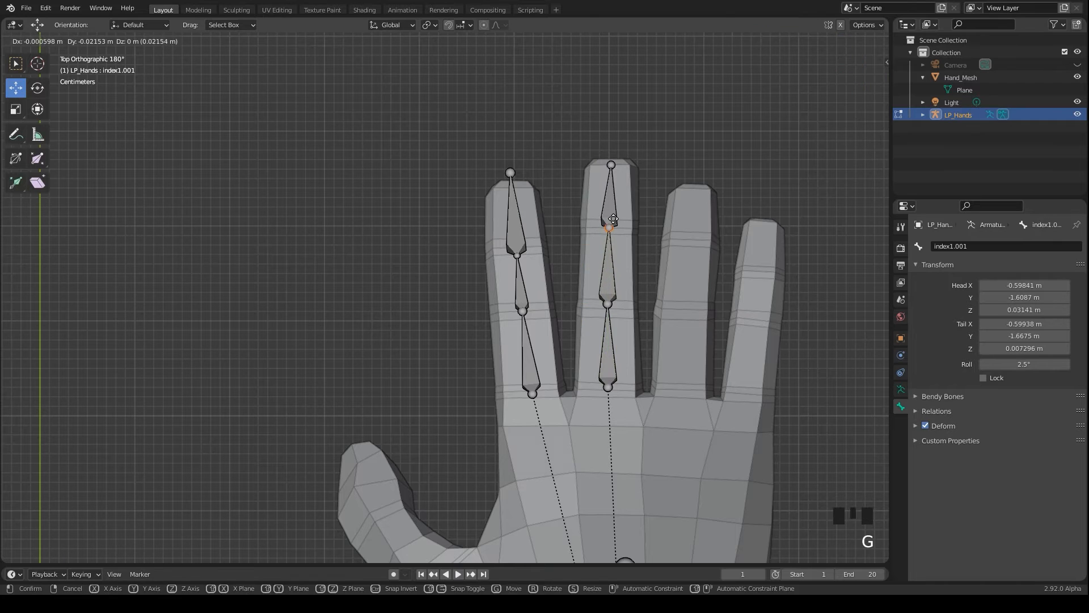
pyautogui.click(611, 167)
pyautogui.press('g')
pyautogui.click(611, 151)
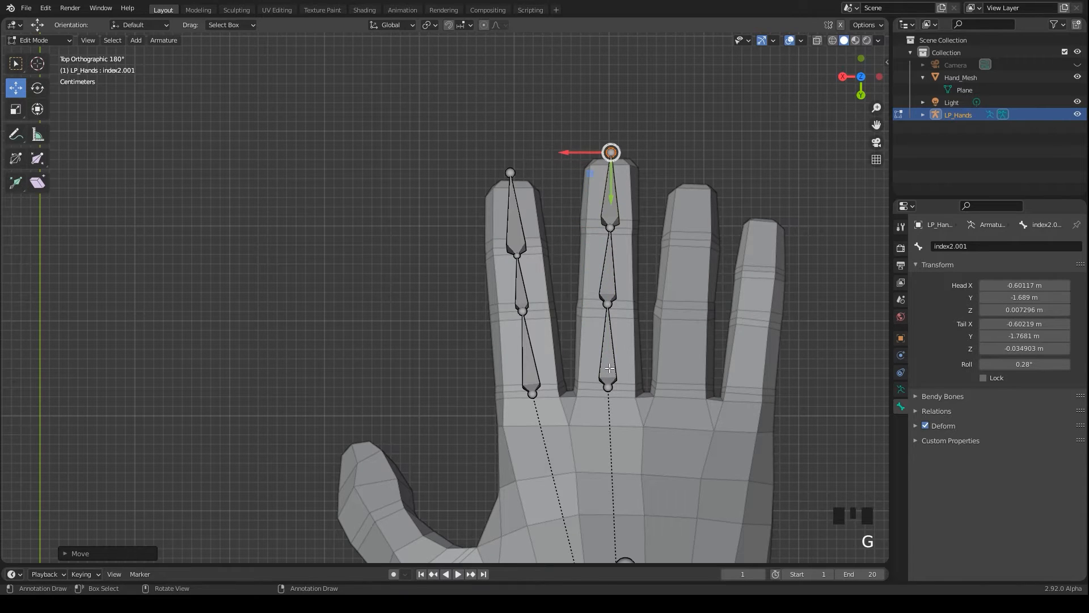
# Rename the middle finger bones from base to tip, ending with mid1 and mid2.
pyautogui.click(607, 344)
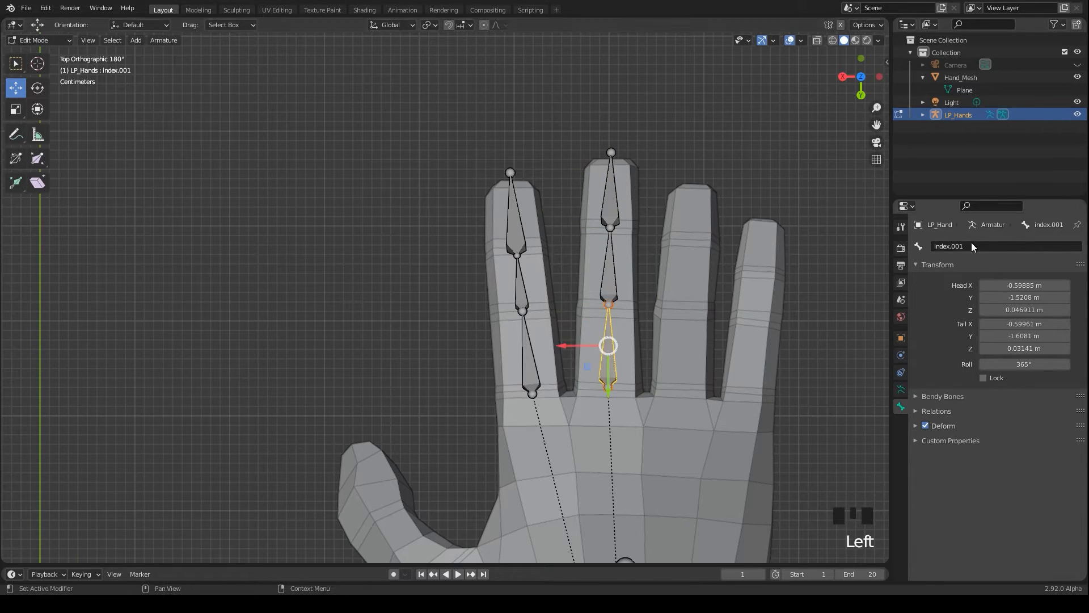
pyautogui.doubleClick(962, 246)
pyautogui.write('mid')
pyautogui.press('Return')
pyautogui.click(609, 265)
pyautogui.doubleClick(962, 246)
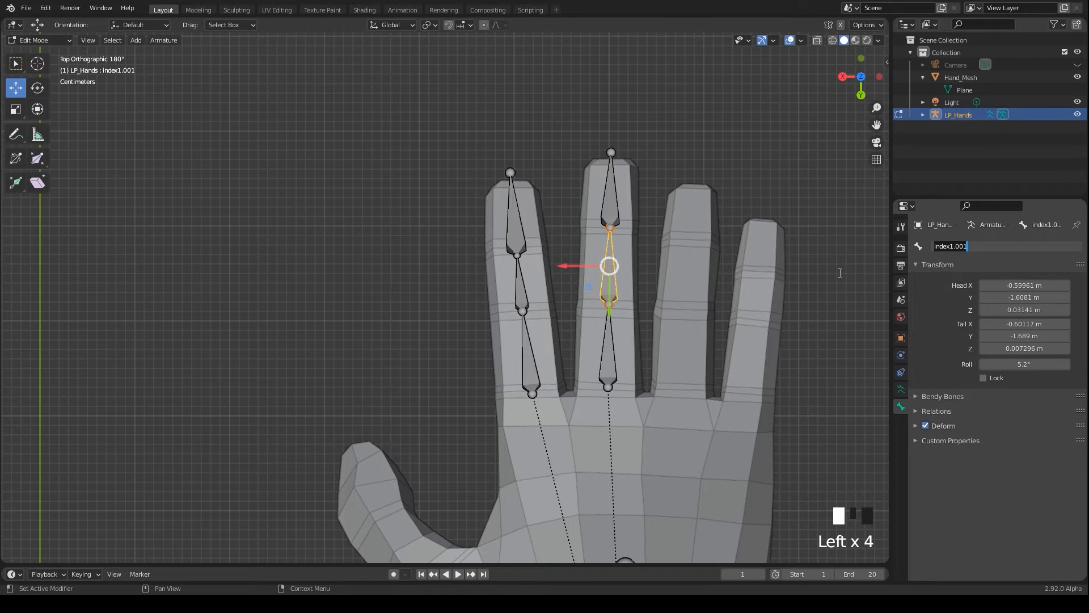
pyautogui.write('mid1')
pyautogui.press('Return')
pyautogui.click(612, 207)
pyautogui.doubleClick(961, 247)
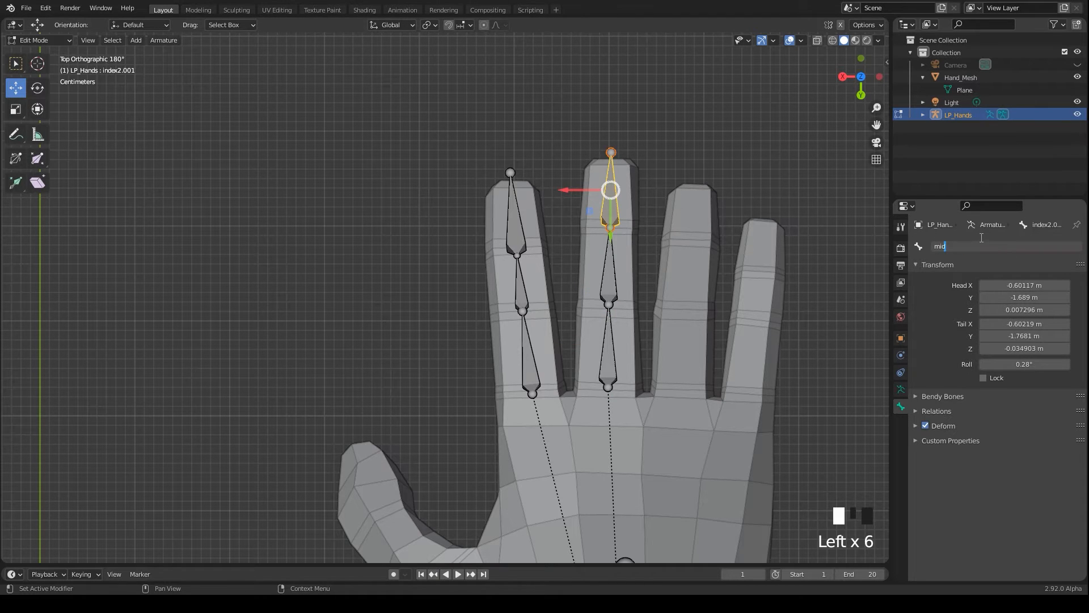
pyautogui.write('2')
pyautogui.press('Return')
# Duplicate the chain onto the ring finger, stretch its tip to the fingertip and rename it.
pyautogui.moveTo(511, 297); pyautogui.dragTo(544, 324, button='middle')
pyautogui.press('KP_7')
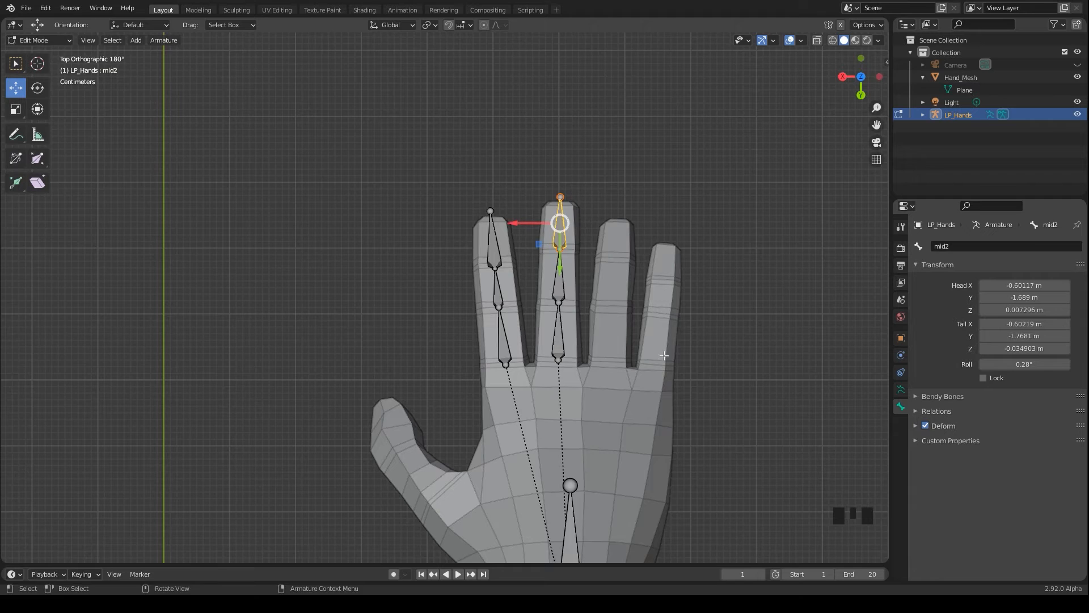
pyautogui.hotkey('shift', 'd')
pyautogui.click(595, 239)
pyautogui.scroll(2, 597, 244)
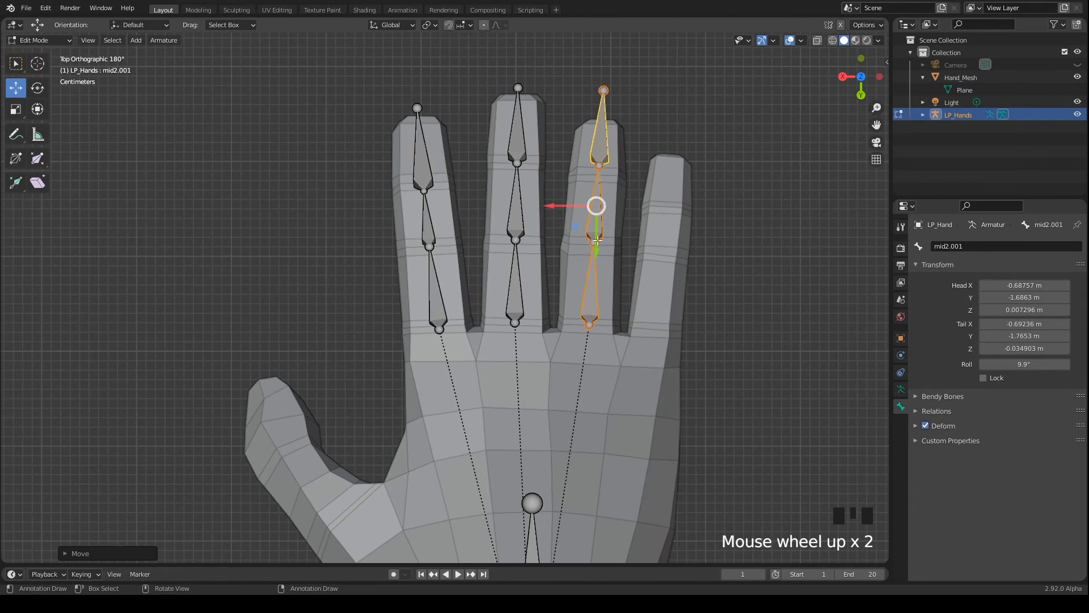
pyautogui.press('g')
pyautogui.click(596, 154)
pyautogui.scroll(-3, 532, 302)
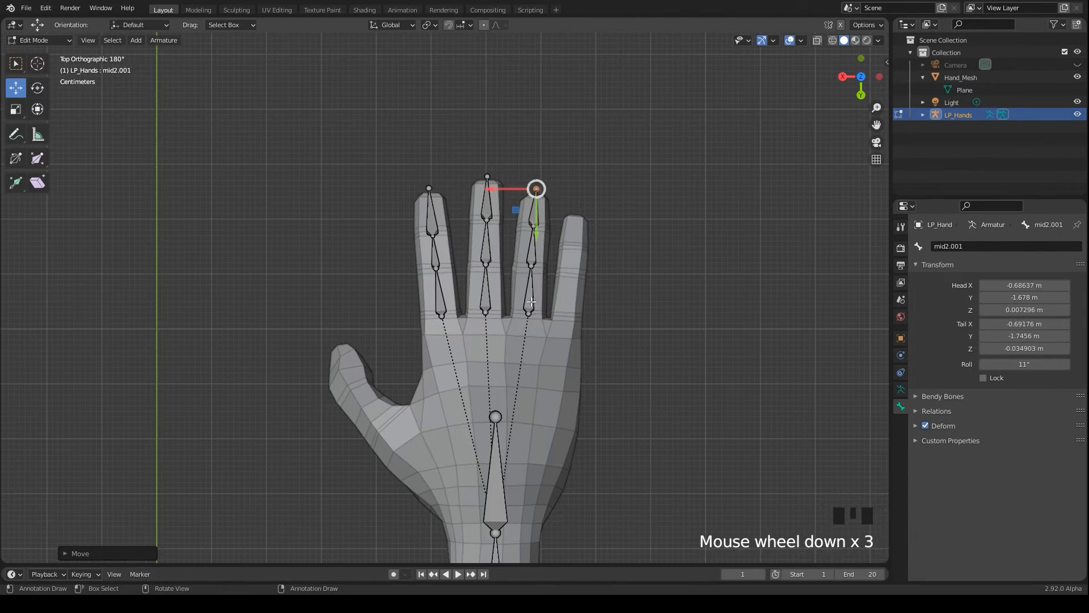
pyautogui.click(1005, 246)
pyautogui.doubleClick(1004, 246)
pyautogui.click(1048, 292)
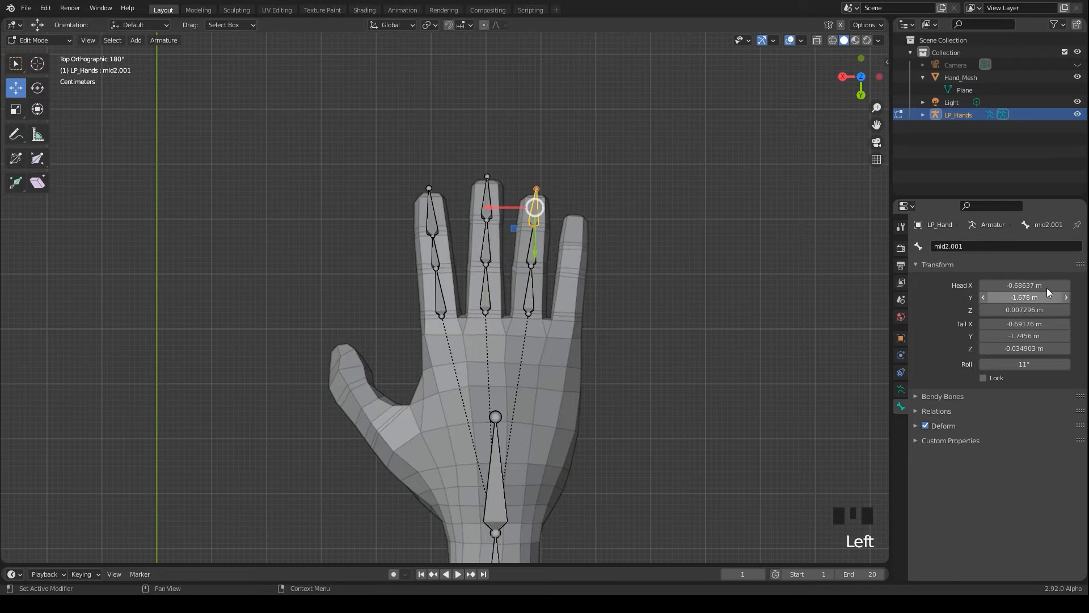
pyautogui.write('ring2')
# Duplicate the chain onto the little finger, rotating, shrinking and moving it to fit.
pyautogui.click(528, 255)
pyautogui.hotkey('shift', 'd')
pyautogui.click(596, 255)
pyautogui.press('r')
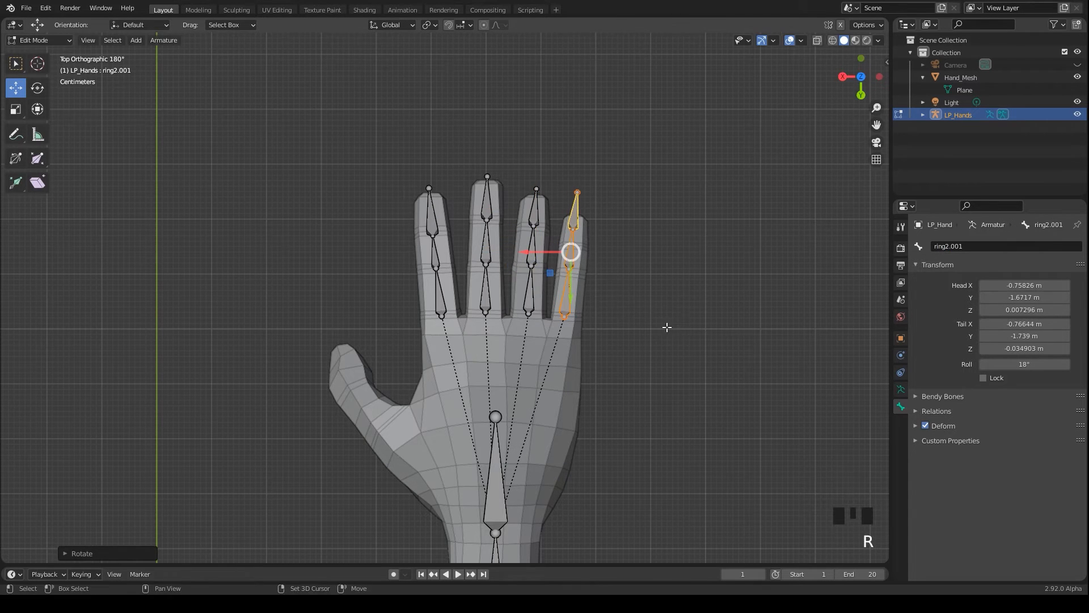
pyautogui.scroll(5, 667, 327)
pyautogui.press('s')
pyautogui.click(719, 315)
pyautogui.press('g')
pyautogui.click(686, 162)
pyautogui.click(600, 119)
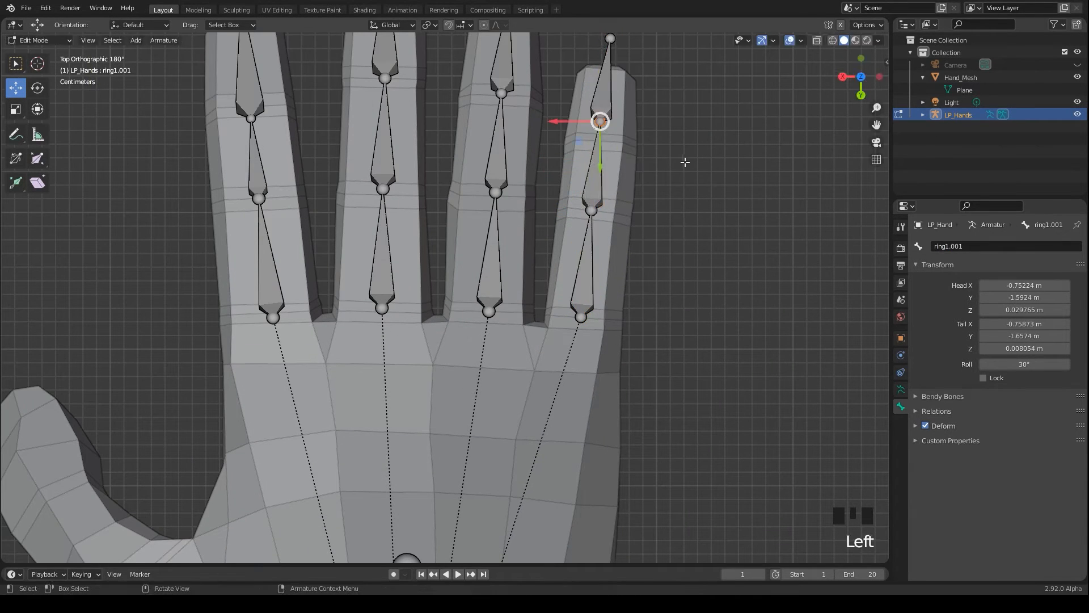
pyautogui.press('g')
pyautogui.click(604, 64)
pyautogui.moveTo(604, 170); pyautogui.dragTo(473, 184, button='middle')
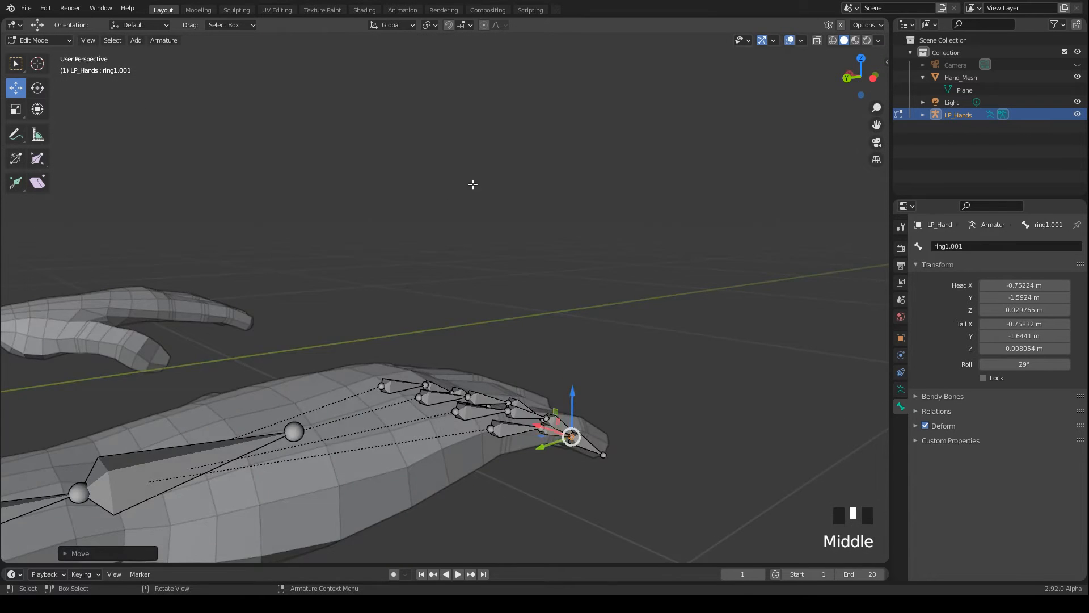
pyautogui.scroll(-2, 473, 184)
# Disable In Front in the armature display so bones hide behind the hand mesh.
pyautogui.click(900, 390)
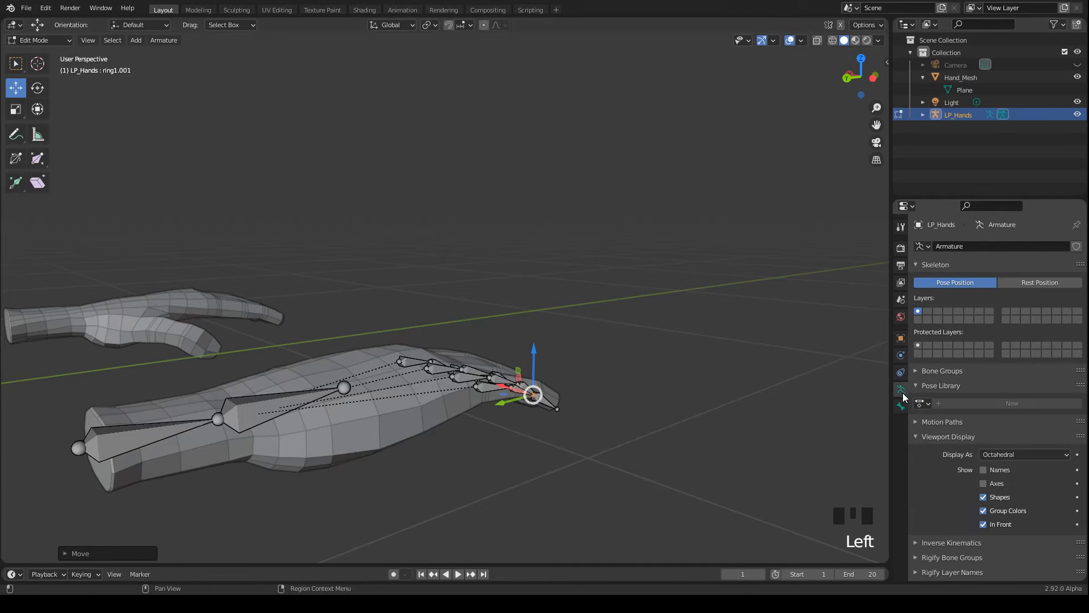
pyautogui.click(983, 525)
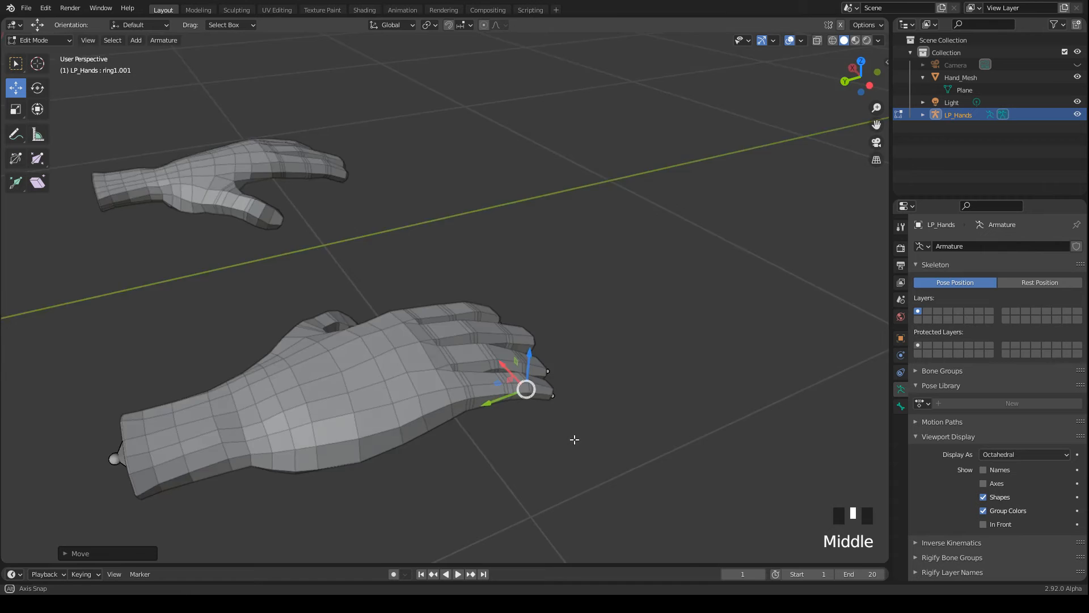
pyautogui.moveTo(201, 153); pyautogui.dragTo(428, 373, button='middle')
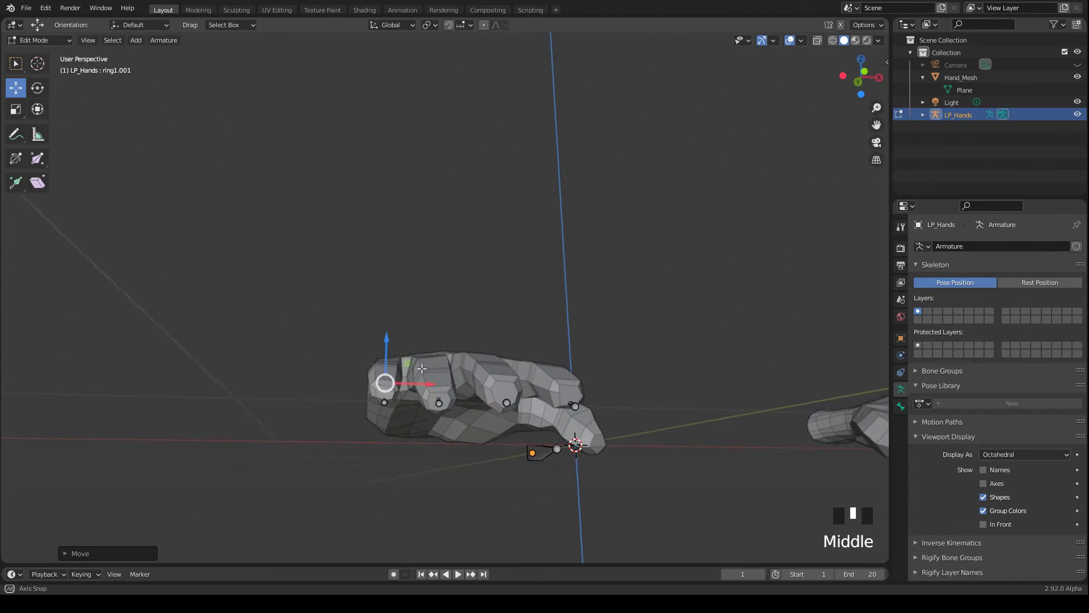
# Lower the middle, ring and little finger bone chains down inside their fingers.
pyautogui.click(513, 416)
pyautogui.moveTo(506, 357); pyautogui.dragTo(573, 353)
pyautogui.click(576, 412)
pyautogui.moveTo(494, 378)
pyautogui.mouseDown(button='middle')
pyautogui.moveTo(524, 423)
pyautogui.moveTo(553, 420)
pyautogui.mouseUp(button='middle')
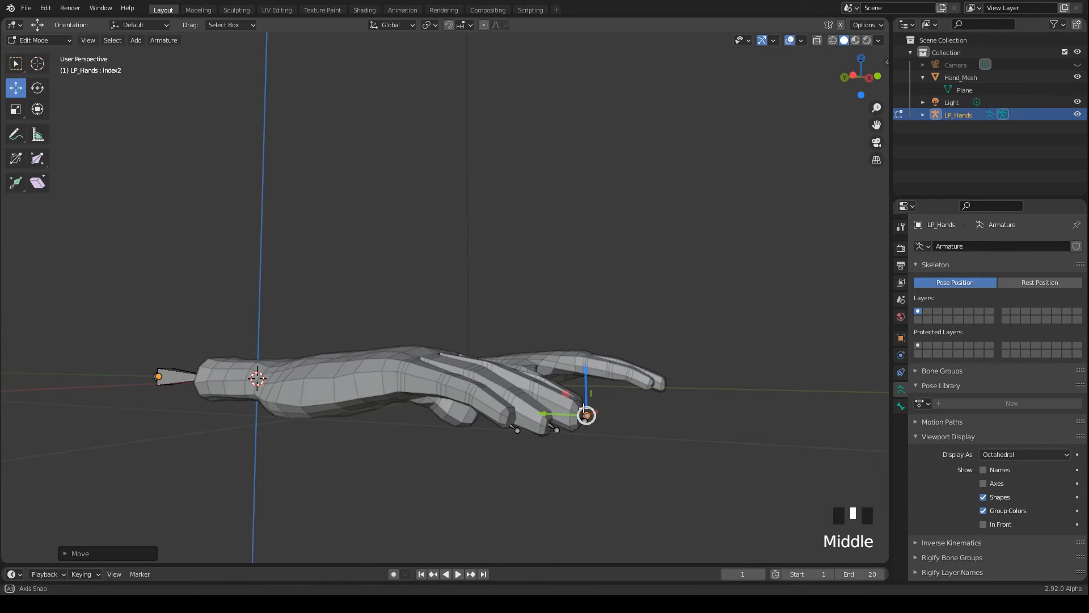
pyautogui.click(519, 427)
pyautogui.moveTo(520, 374); pyautogui.dragTo(519, 371)
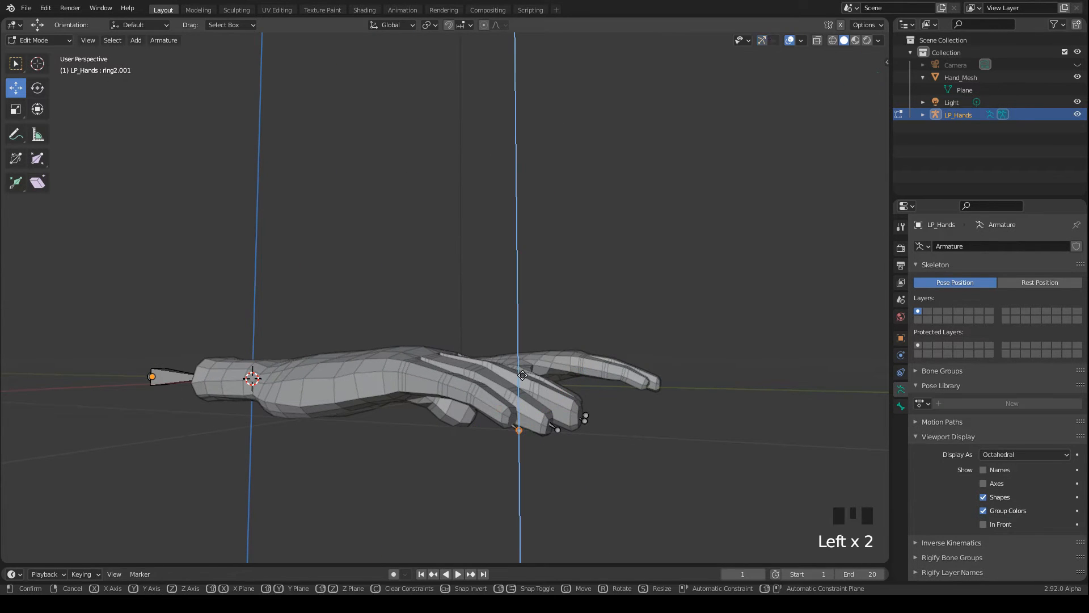
# Re-enable In Front so the bones draw on top of the mesh again.
pyautogui.click(950, 543)
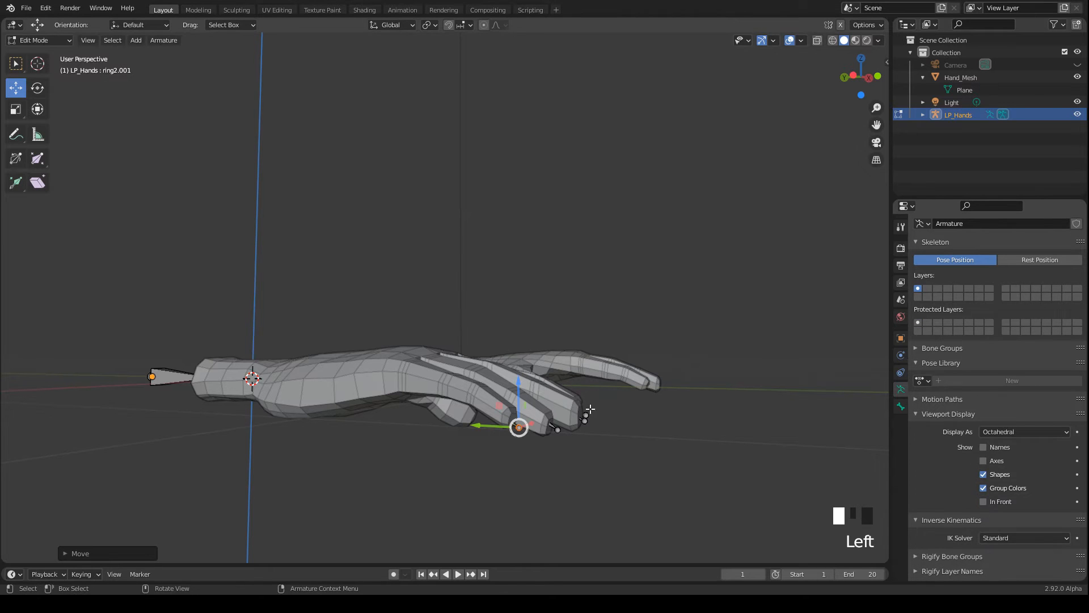
pyautogui.click(984, 500)
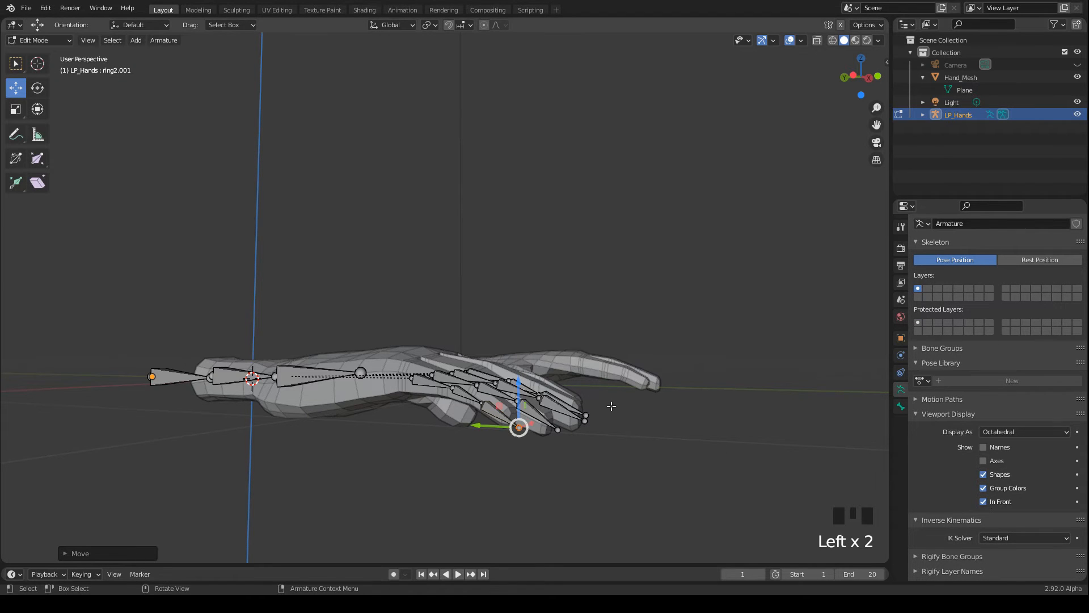
pyautogui.moveTo(561, 443); pyautogui.dragTo(675, 496, button='middle')
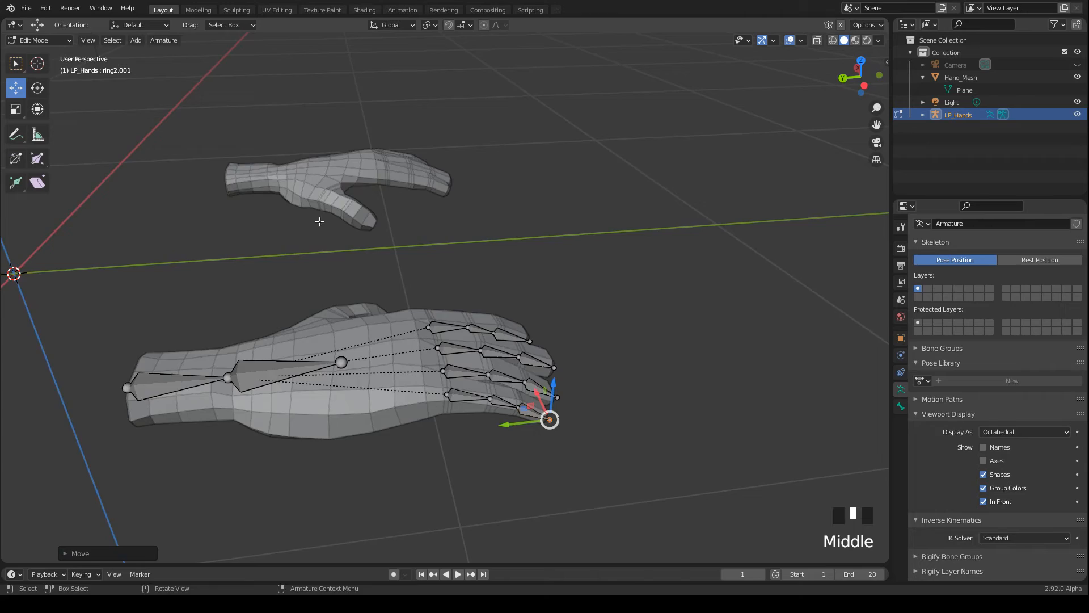
pyautogui.moveTo(319, 222)
pyautogui.mouseDown(button='middle')
pyautogui.moveTo(612, 180)
pyautogui.moveTo(439, 352)
pyautogui.moveTo(406, 322)
pyautogui.moveTo(476, 255)
pyautogui.mouseUp(button='middle')
pyautogui.scroll(-1, 381, 302)
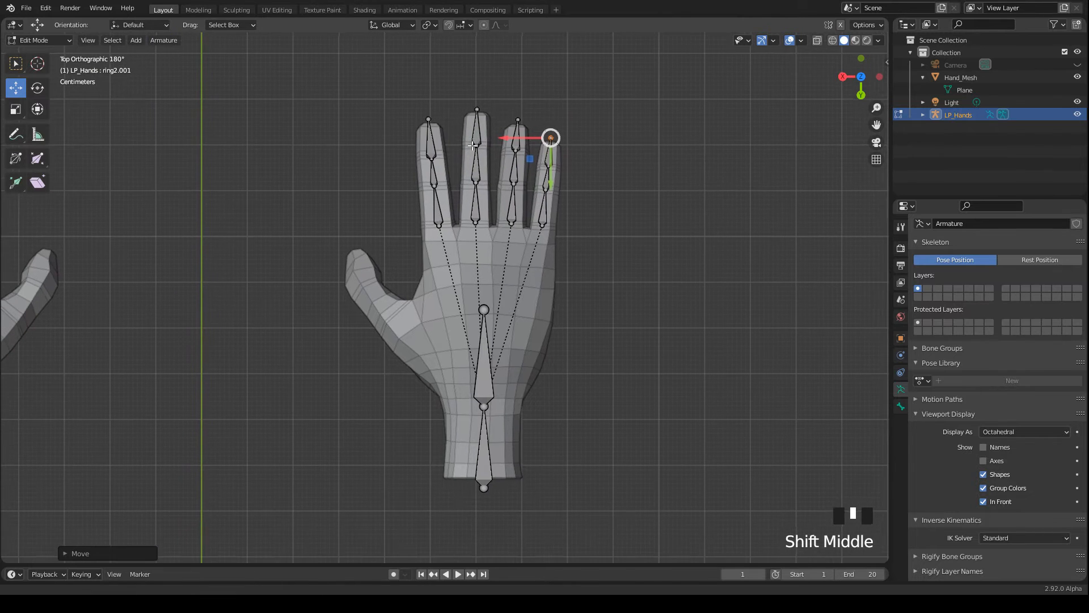
# Duplicate the index base bone to the thumb base and move both joints along the thumb.
pyautogui.click(435, 209)
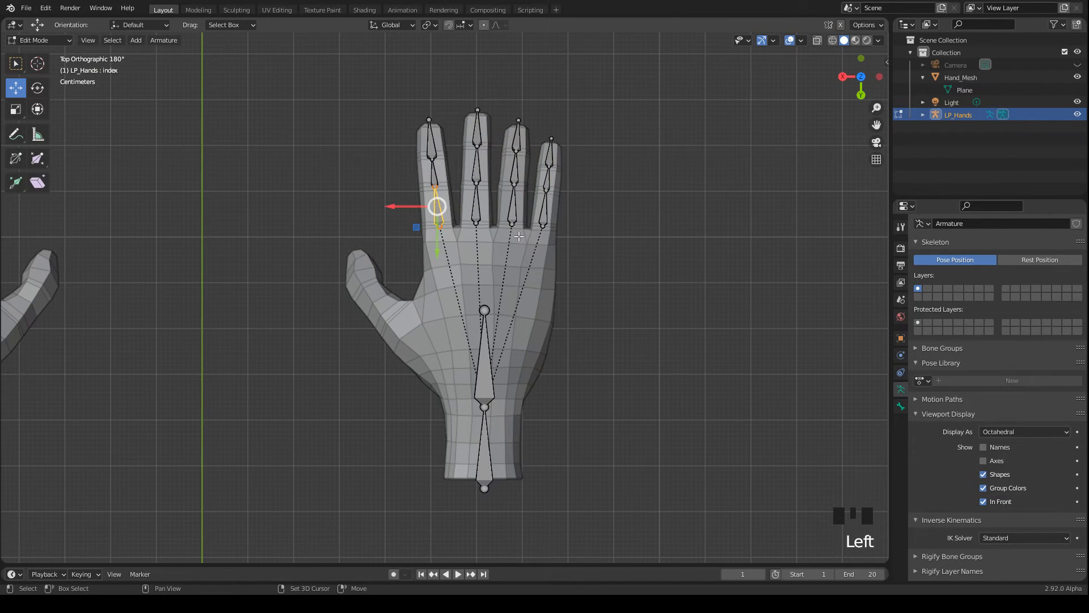
pyautogui.hotkey('shift', 'd')
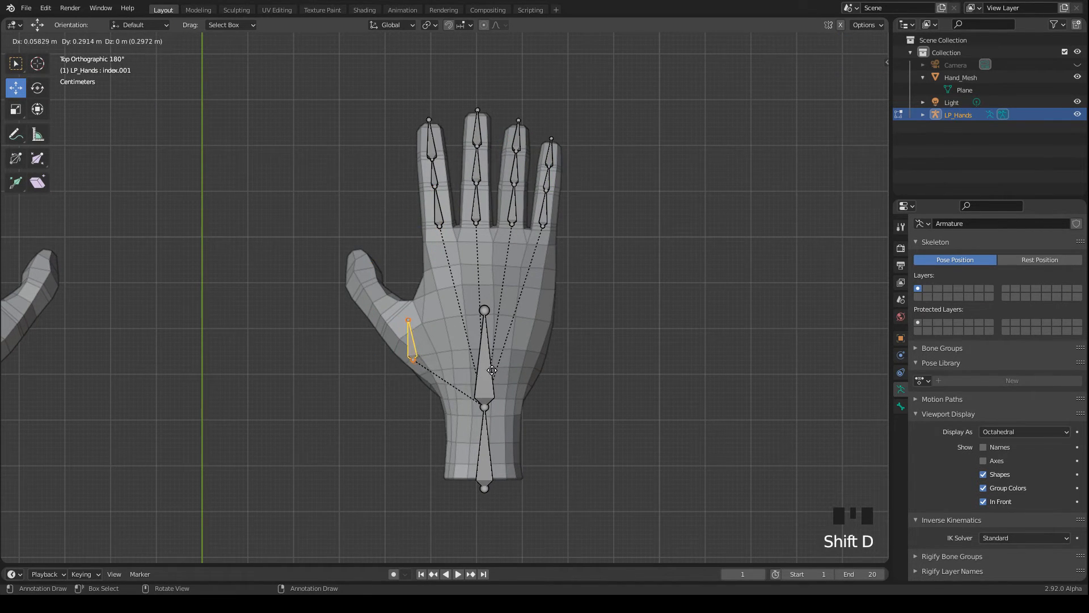
pyautogui.click(492, 371)
pyautogui.click(410, 317)
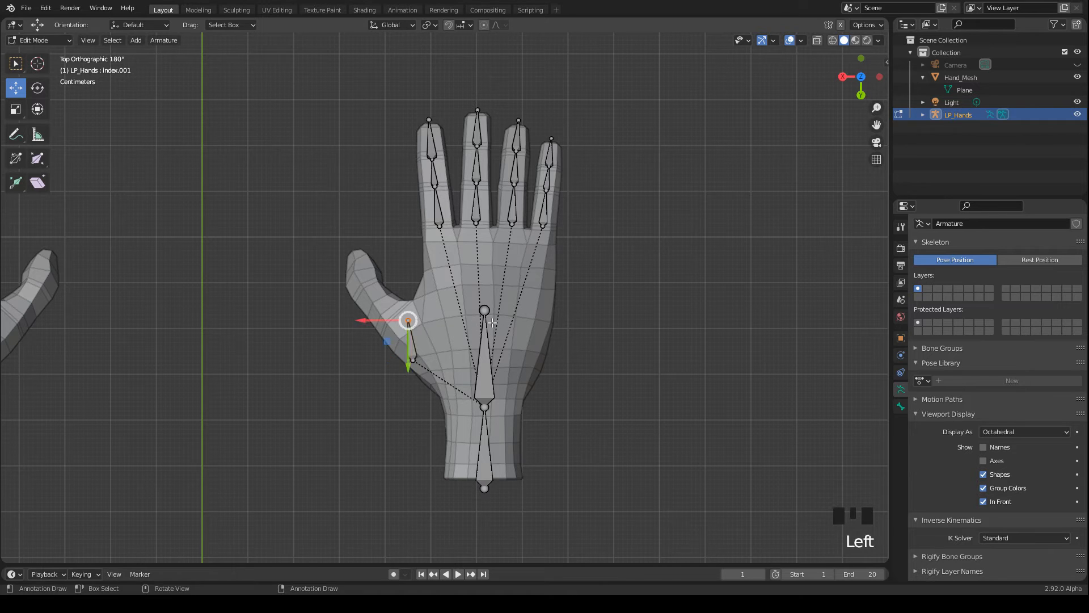
pyautogui.press('g')
pyautogui.click(475, 322)
pyautogui.click(412, 359)
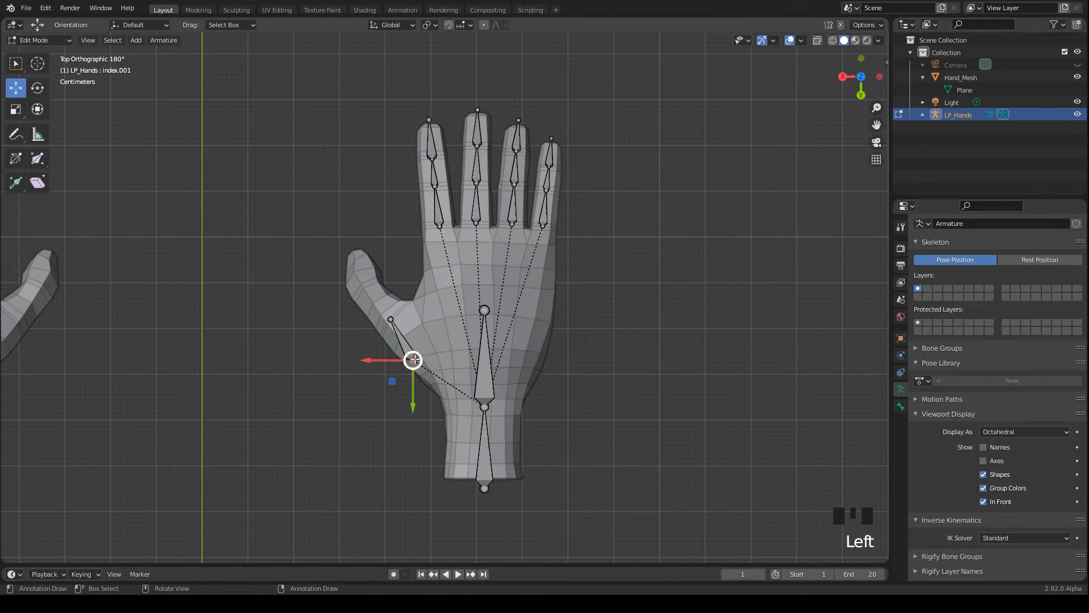
pyautogui.press('g')
pyautogui.click(421, 354)
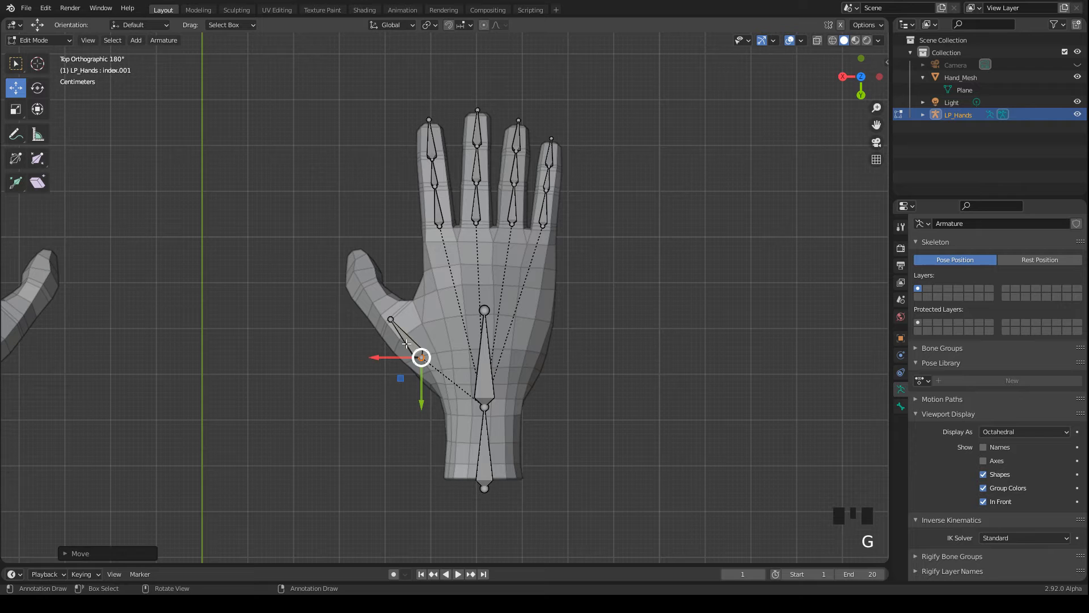
# Rename the new bone to thumb in the Bone properties.
pyautogui.click(406, 339)
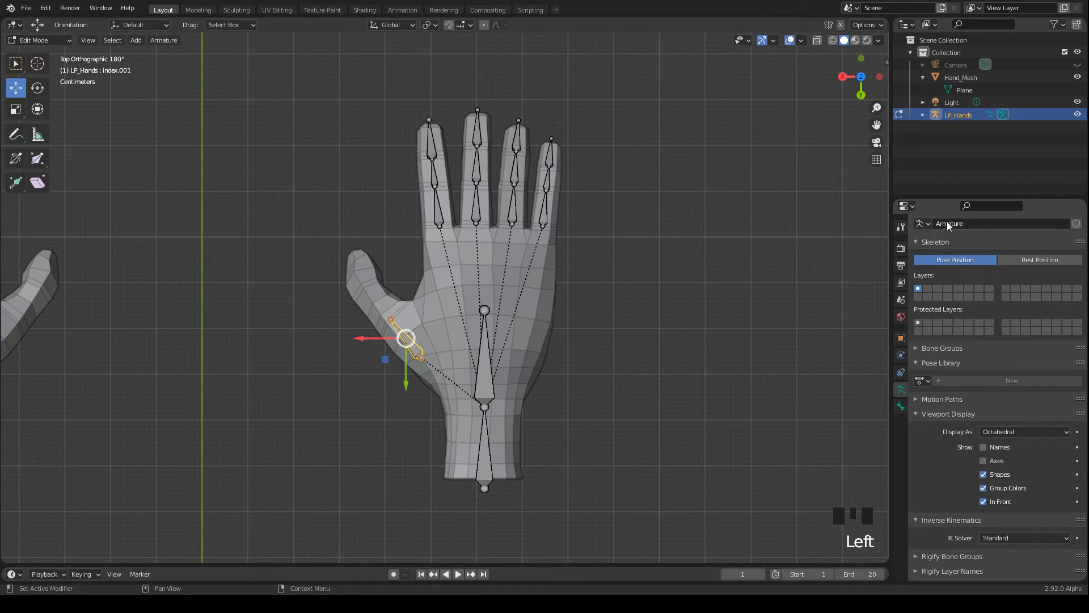
pyautogui.click(901, 405)
pyautogui.doubleClick(975, 246)
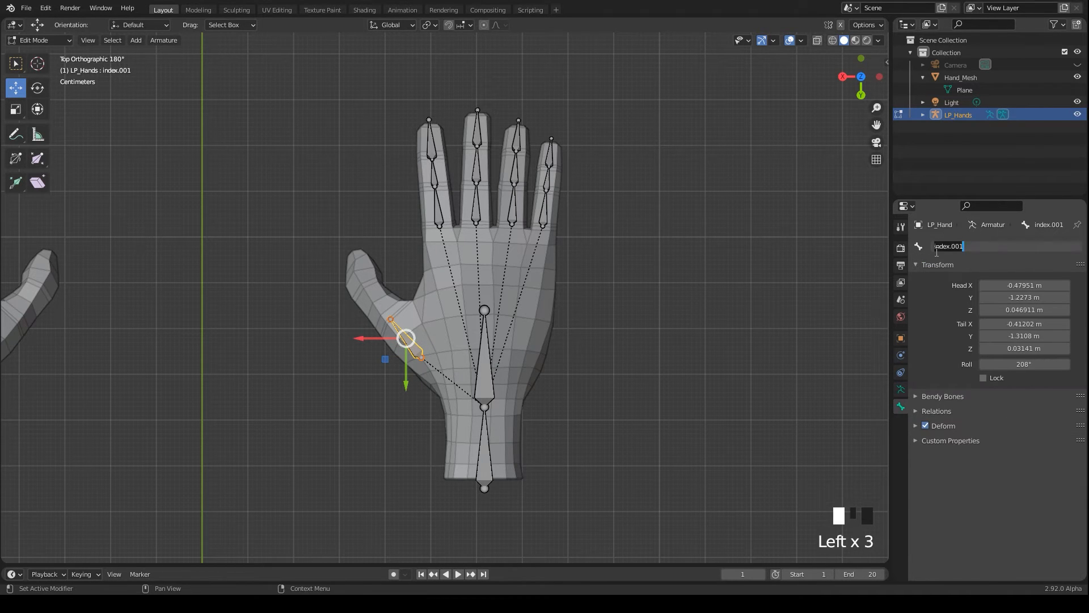
pyautogui.write('thumb')
pyautogui.press('Return')
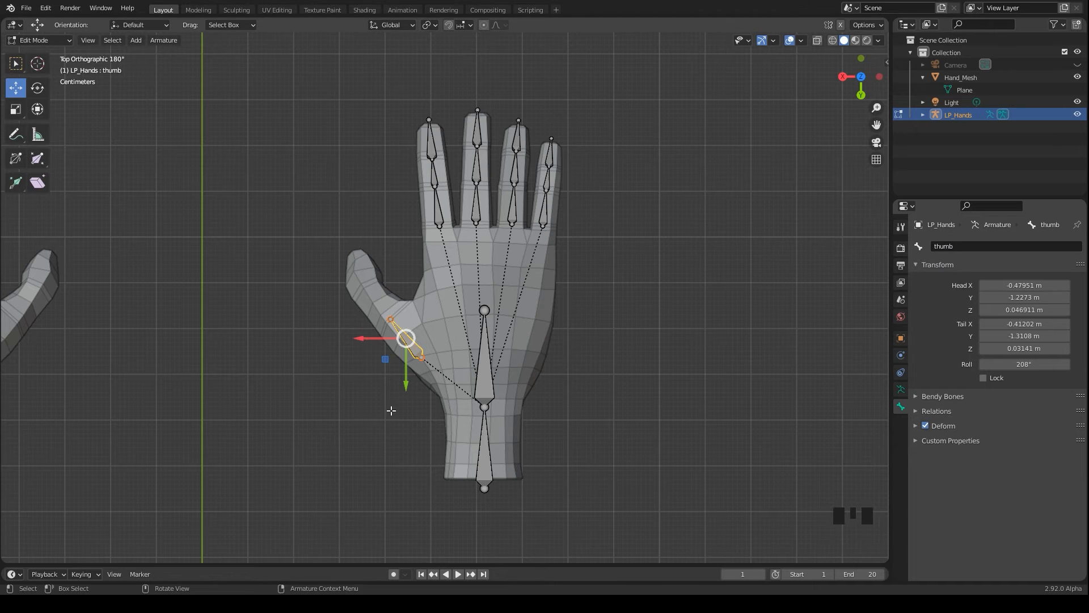
# Lower the thumb bone into the hand and set its roll to about 190° in the sidebar.
pyautogui.moveTo(391, 412); pyautogui.dragTo(450, 281, button='middle')
pyautogui.scroll(3, 451, 281)
pyautogui.click(447, 394)
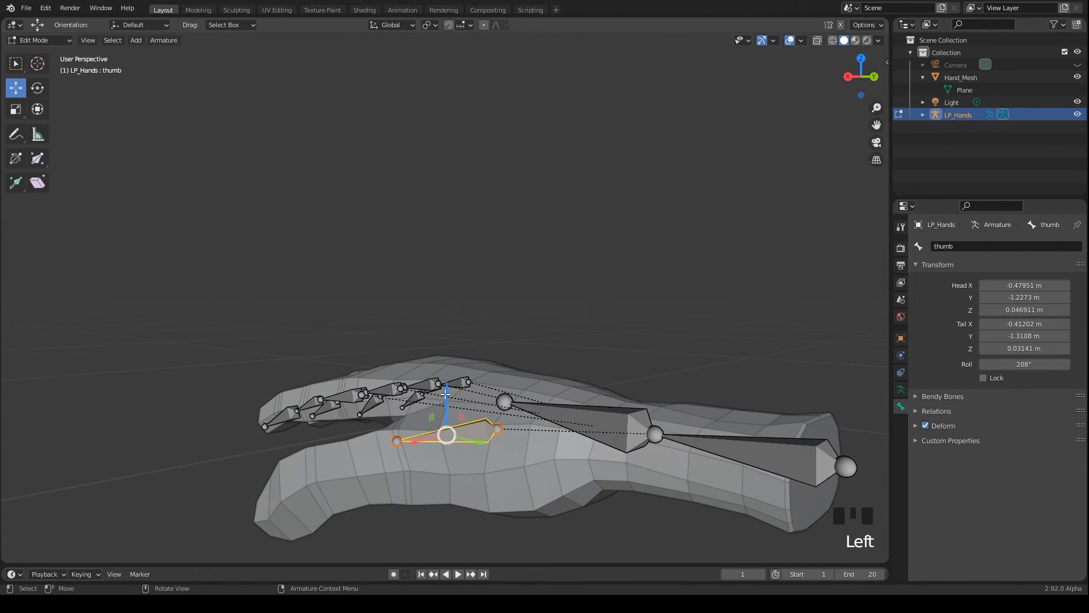
pyautogui.moveTo(447, 393); pyautogui.dragTo(447, 451)
pyautogui.moveTo(447, 460)
pyautogui.mouseDown(button='middle')
pyautogui.moveTo(419, 490)
pyautogui.moveTo(511, 442)
pyautogui.mouseUp(button='middle')
pyautogui.scroll(2, 585, 391)
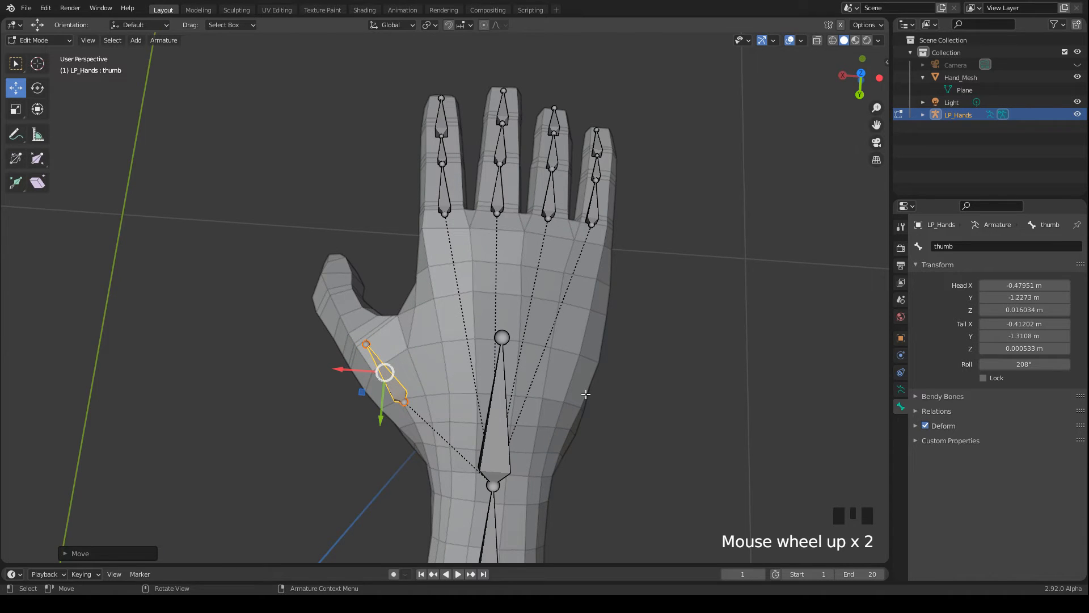
pyautogui.press('n')
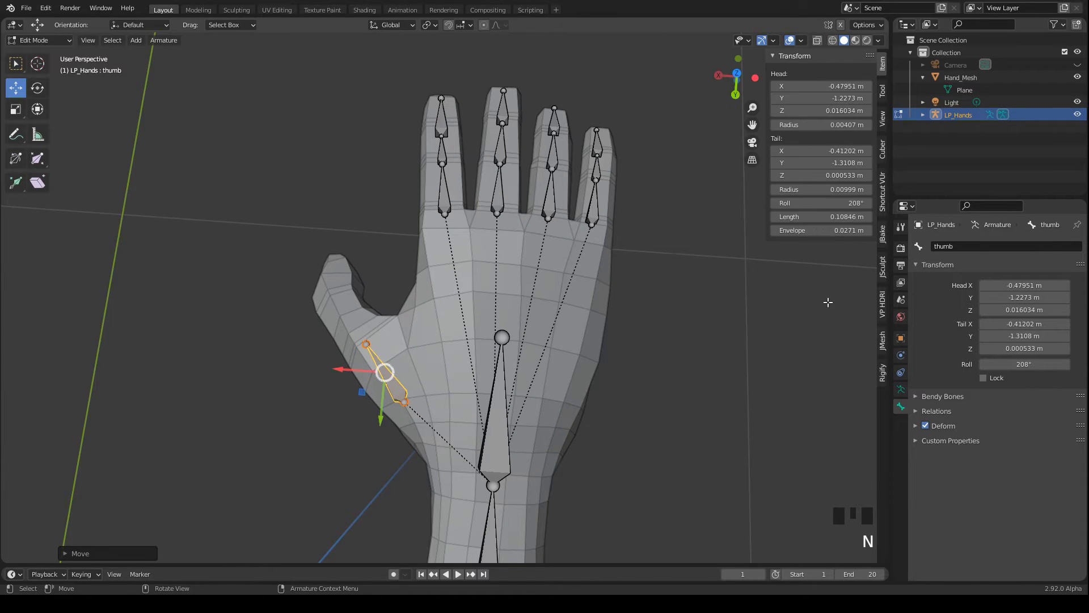
pyautogui.click(822, 205)
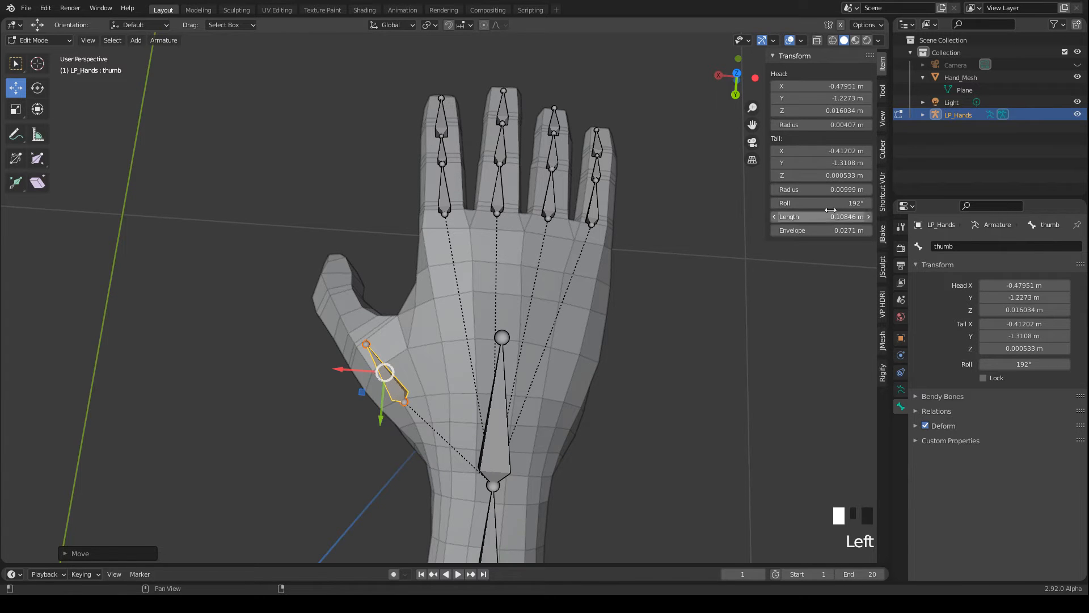
# Move the thumb bone's lower joint toward the thumb base.
pyautogui.click(400, 400)
pyautogui.press('n')
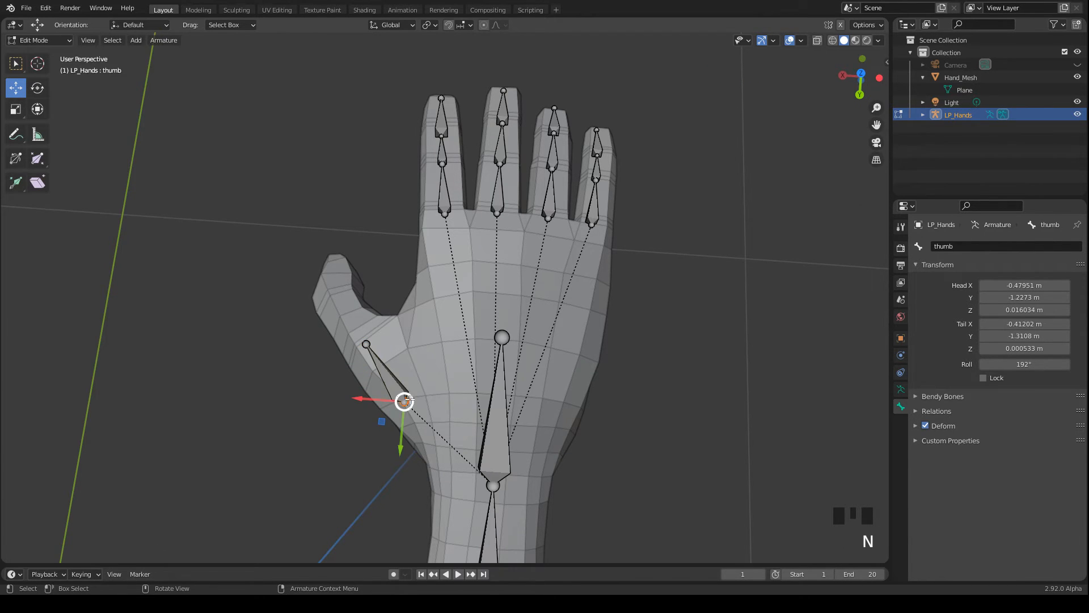
pyautogui.press('g')
pyautogui.click(366, 347)
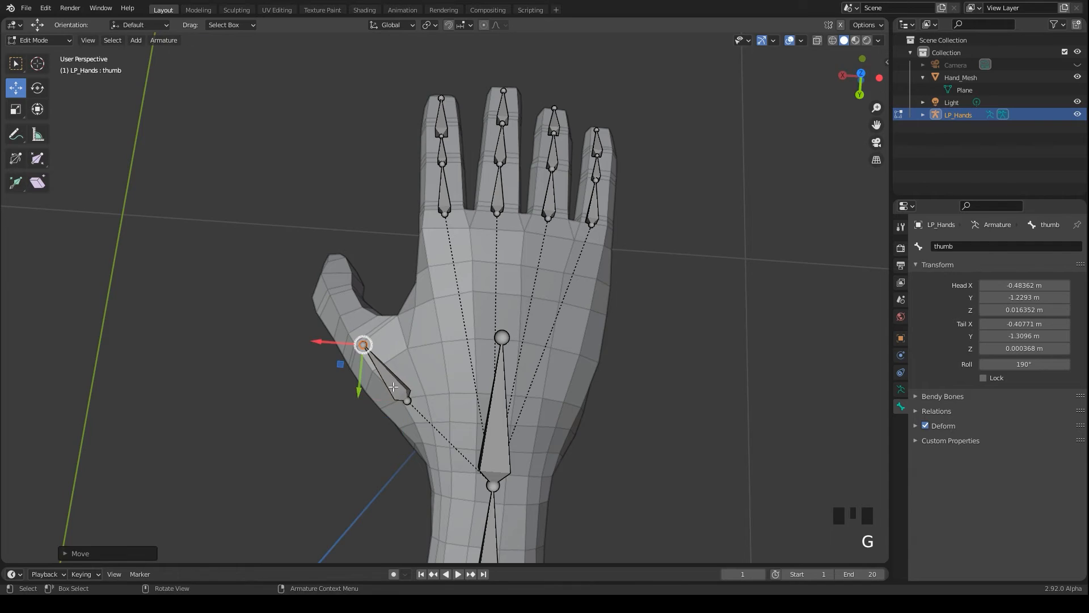
pyautogui.moveTo(366, 347)
pyautogui.mouseDown(button='middle')
pyautogui.moveTo(499, 225)
pyautogui.moveTo(426, 366)
pyautogui.moveTo(678, 294)
pyautogui.mouseUp(button='middle')
pyautogui.scroll(2, 425, 367)
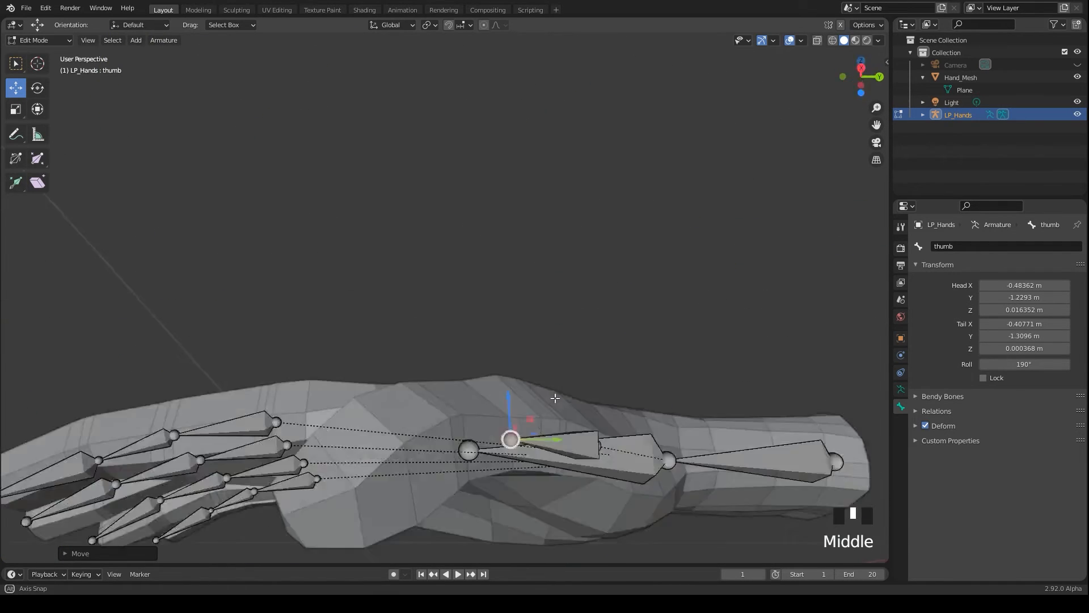
# From the bottom view, reposition the thumb joint and extrude thumb.001 and thumb.002 to the thumb tip.
pyautogui.press('ctrl+KP_7')
pyautogui.click(609, 361)
pyautogui.press('g')
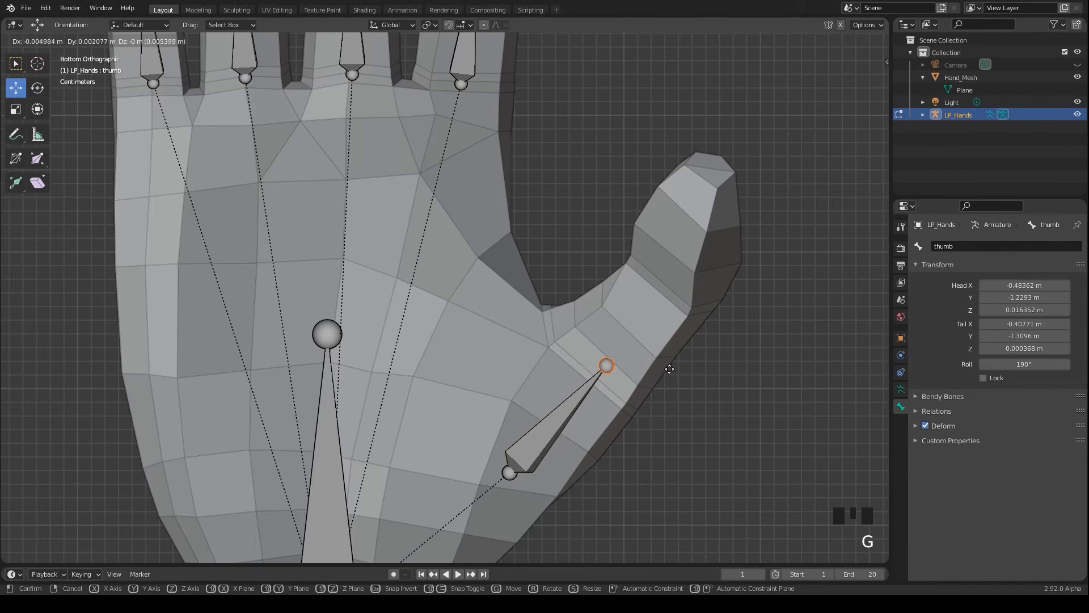
pyautogui.click(669, 368)
pyautogui.press('e')
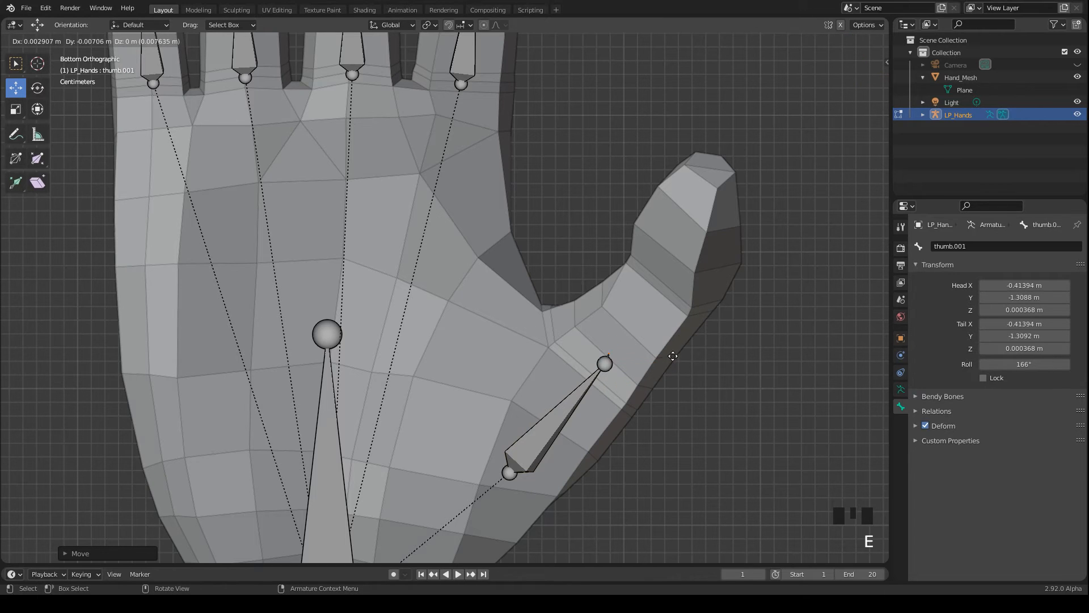
pyautogui.click(732, 289)
pyautogui.press('e')
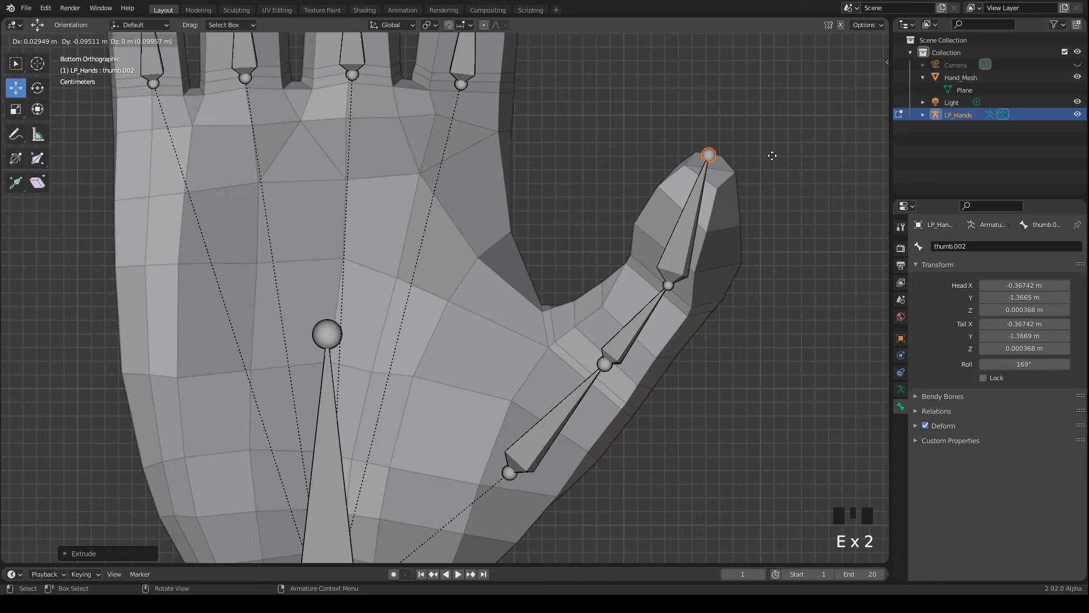
pyautogui.click(772, 155)
# From the side, nudge the thumb chain's middle, base and tip joints inside the thumb.
pyautogui.moveTo(732, 163)
pyautogui.mouseDown(button='middle')
pyautogui.moveTo(544, 229)
pyautogui.moveTo(529, 222)
pyautogui.mouseUp(button='middle')
pyautogui.scroll(-2, 530, 222)
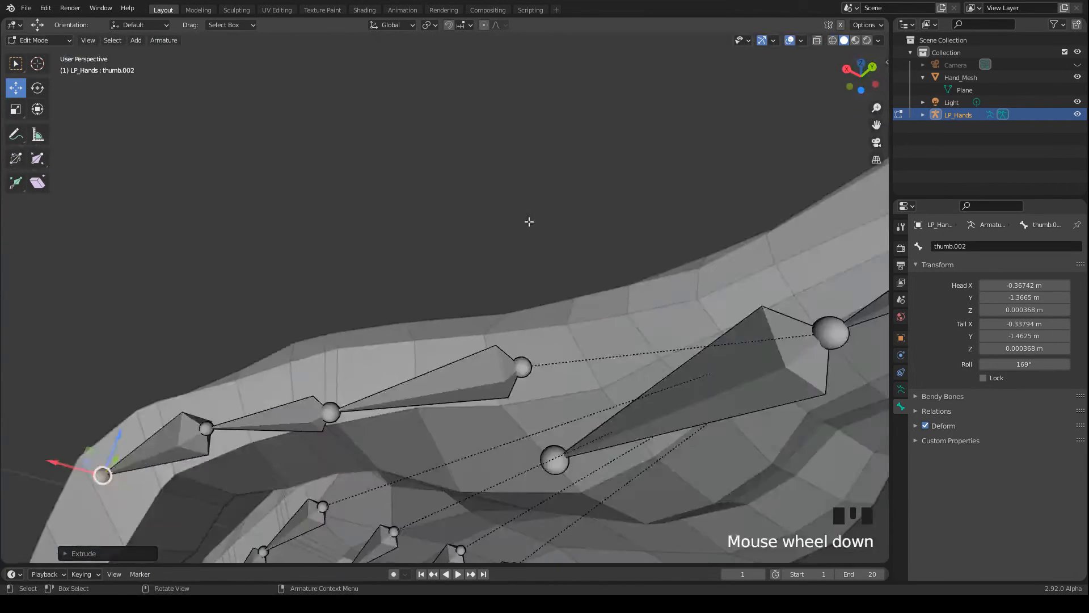
pyautogui.scroll(-2, 529, 222)
pyautogui.moveTo(512, 349); pyautogui.dragTo(369, 379, button='middle')
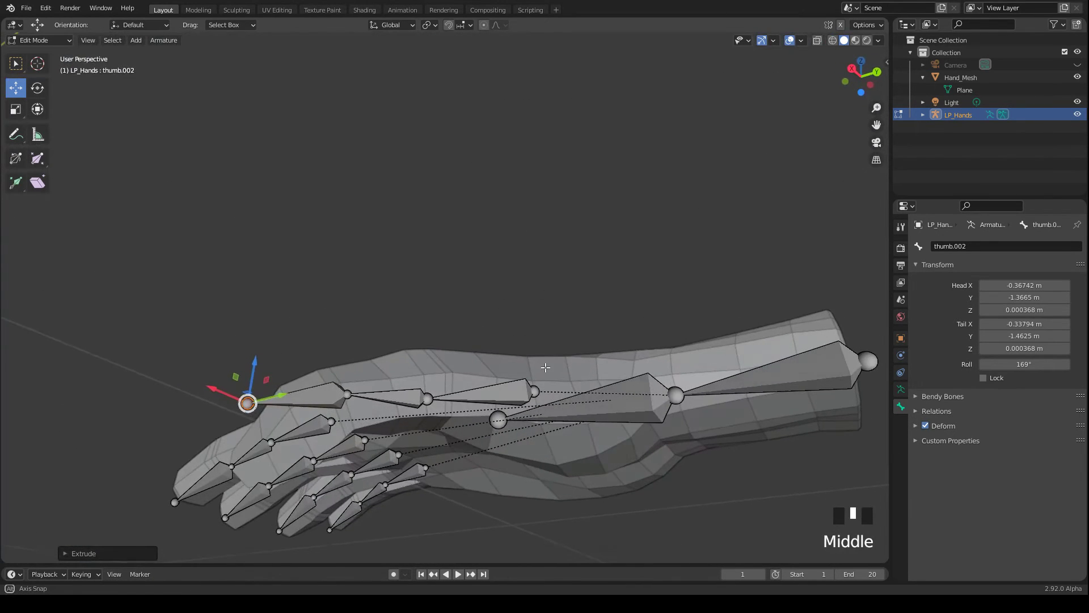
pyautogui.click(347, 388)
pyautogui.press('g')
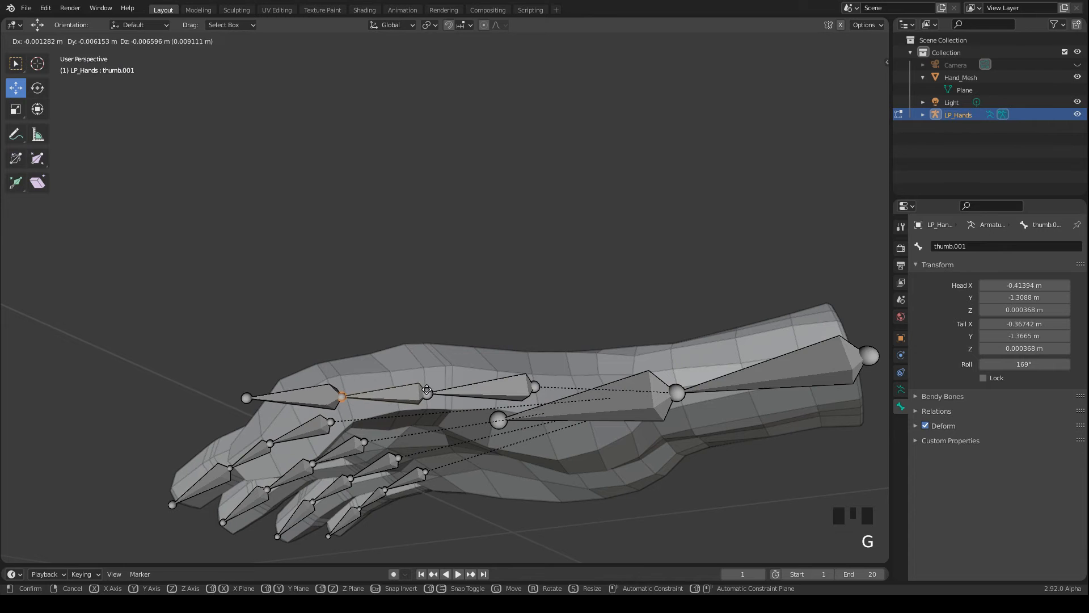
pyautogui.click(426, 389)
pyautogui.moveTo(340, 396); pyautogui.dragTo(369, 419, button='middle')
pyautogui.click(347, 400)
pyautogui.press('g')
pyautogui.scroll(-2, 347, 399)
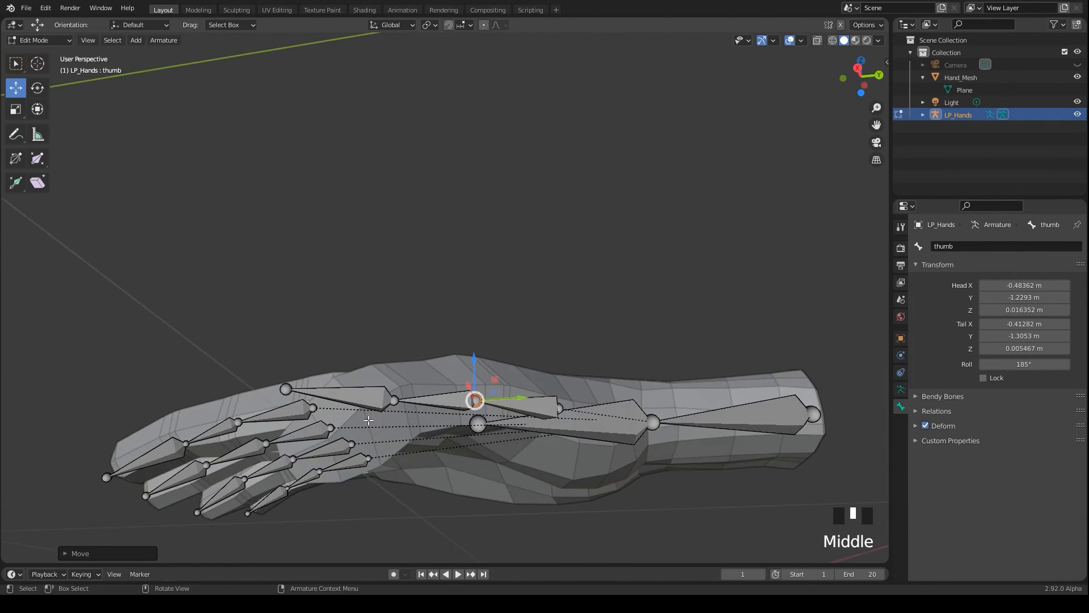
pyautogui.click(255, 505)
pyautogui.press('g')
pyautogui.click(272, 476)
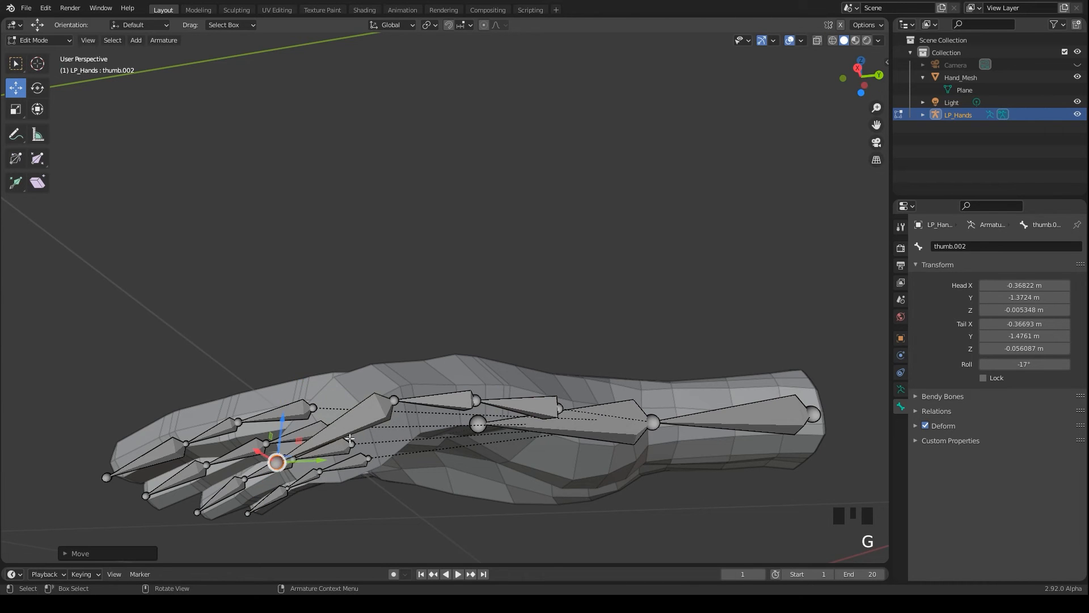
pyautogui.moveTo(273, 477)
pyautogui.mouseDown(button='middle')
pyautogui.moveTo(280, 509)
pyautogui.moveTo(294, 502)
pyautogui.mouseUp(button='middle')
pyautogui.scroll(-2, 657, 245)
# Box-select all the finger bones from above.
pyautogui.moveTo(656, 245); pyautogui.dragTo(500, 389, button='middle')
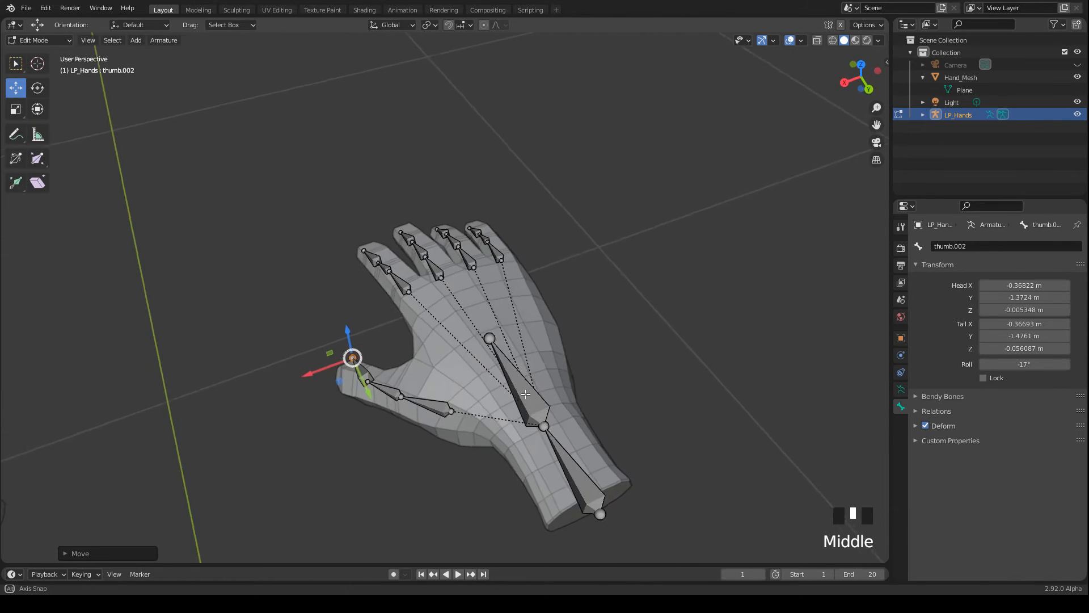
pyautogui.moveTo(342, 147); pyautogui.dragTo(561, 272)
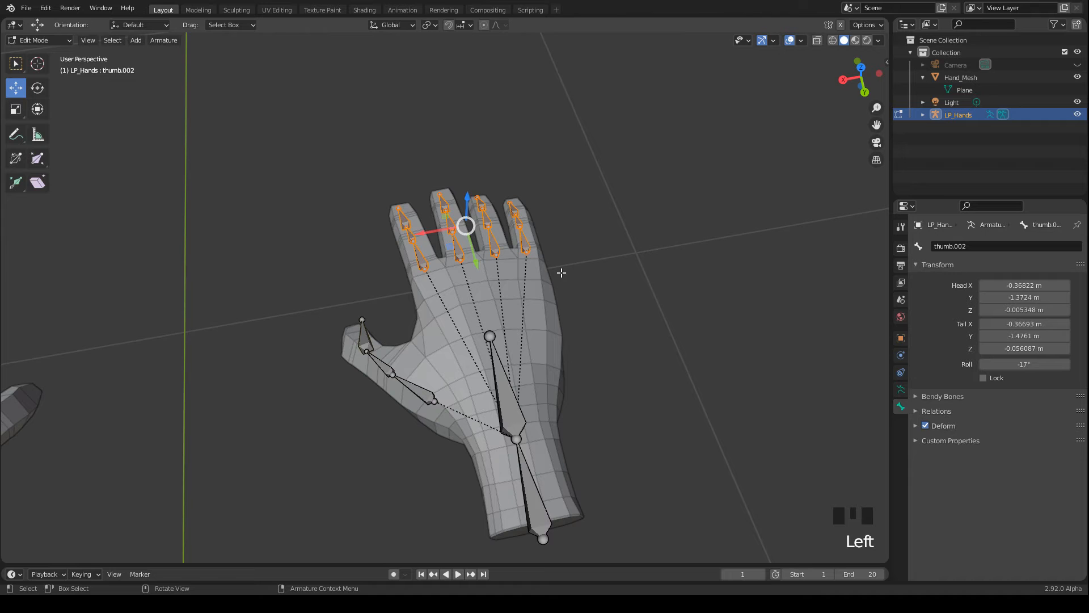
# Hide the selected finger bones and the palm bone with H.
pyautogui.press('h')
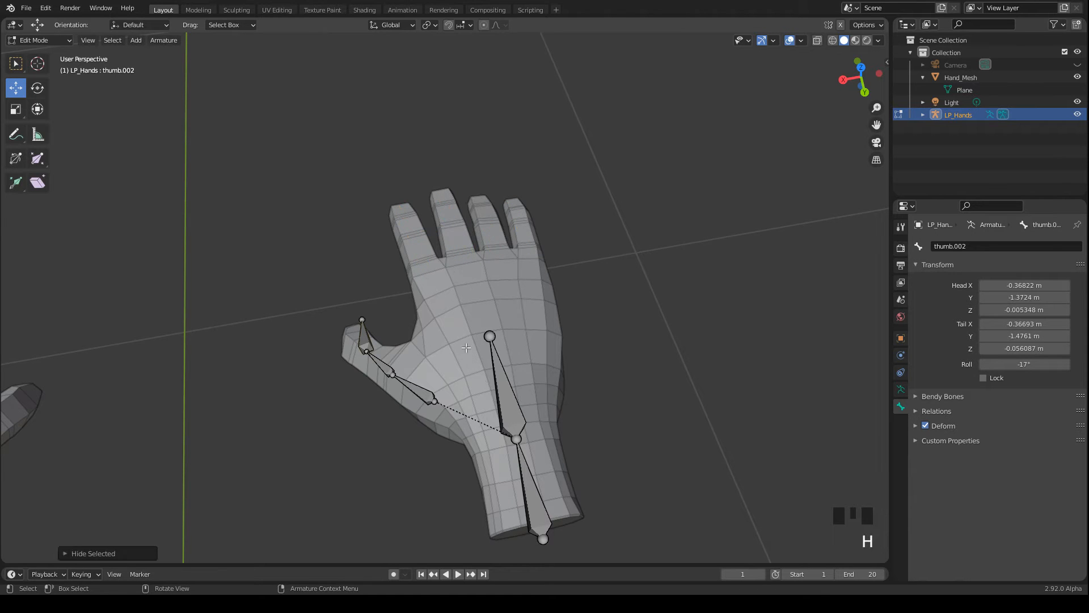
pyautogui.click(491, 367)
pyautogui.press('h')
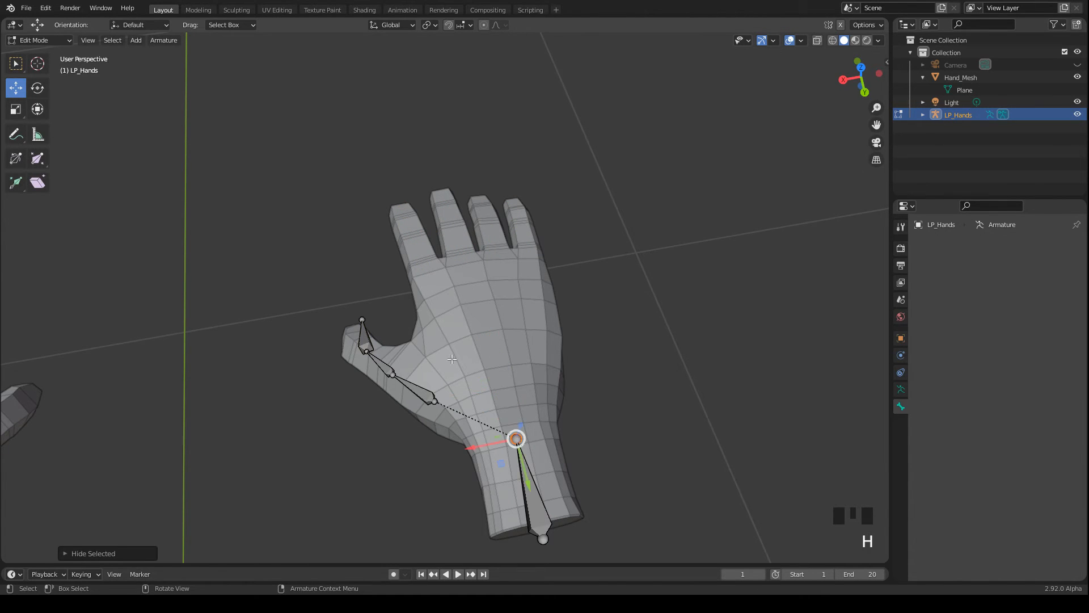
pyautogui.keyDown('alt'); pyautogui.moveTo(459, 362); pyautogui.dragTo(400, 298, button='middle'); pyautogui.keyUp('alt')
pyautogui.keyDown('alt'); pyautogui.scroll(-1, 367, 259); pyautogui.keyUp('alt')
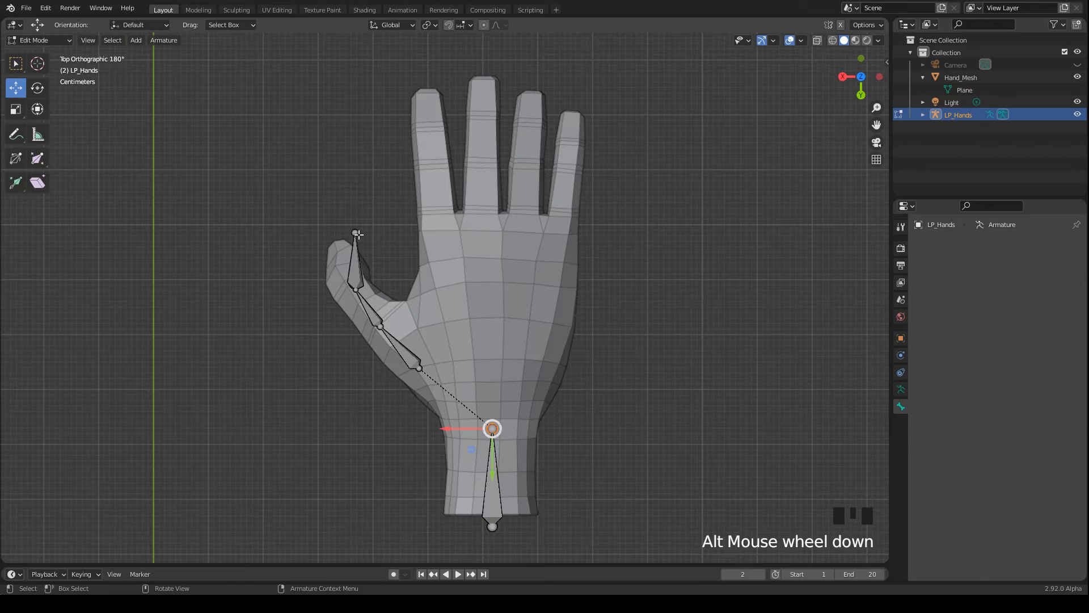
# From the top, reposition the thumb tip and middle joints along the thumb.
pyautogui.click(358, 235)
pyautogui.press('g')
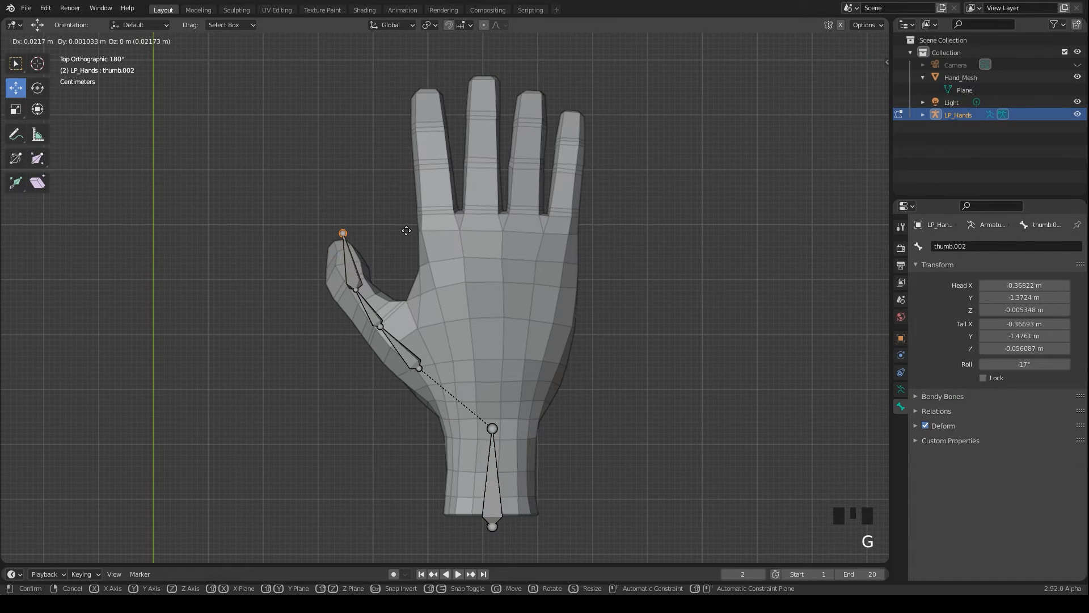
pyautogui.click(405, 231)
pyautogui.scroll(2, 401, 272)
pyautogui.click(324, 292)
pyautogui.press('g')
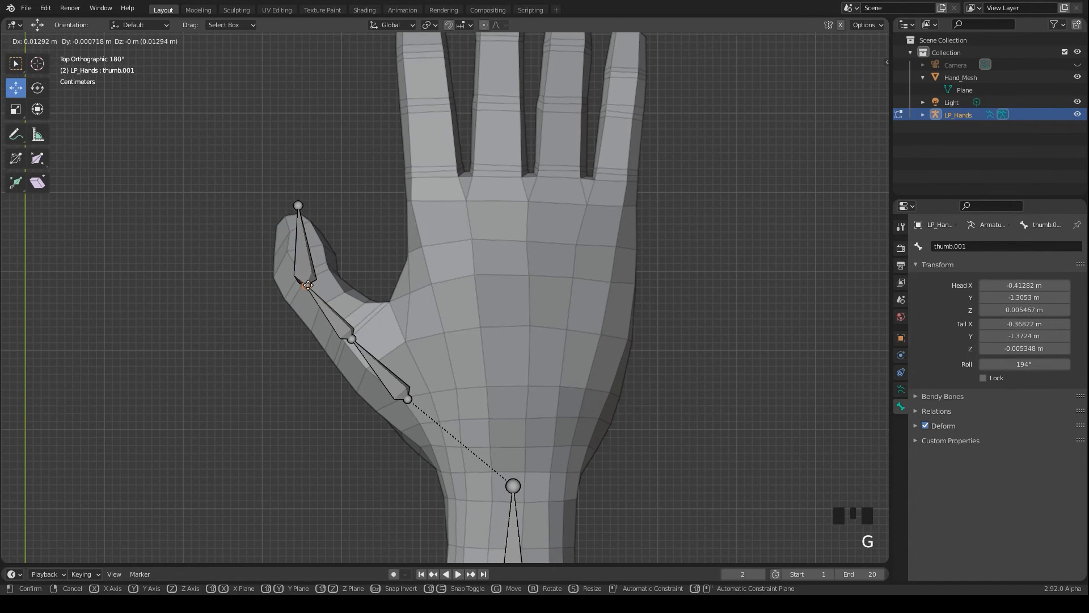
pyautogui.click(321, 294)
pyautogui.moveTo(383, 298)
pyautogui.mouseDown(button='middle')
pyautogui.moveTo(497, 173)
pyautogui.moveTo(544, 52)
pyautogui.moveTo(511, 199)
pyautogui.mouseUp(button='middle')
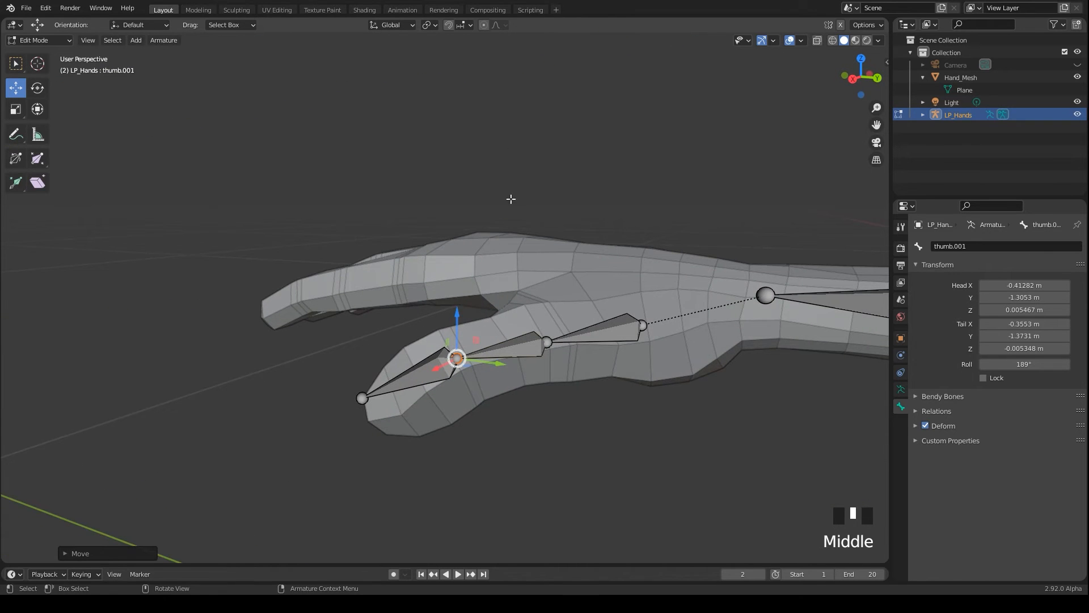
# From the side, lower the tip and middle joints into the thumb and select the tip bone.
pyautogui.click(363, 396)
pyautogui.press('g')
pyautogui.click(358, 423)
pyautogui.moveTo(357, 423); pyautogui.dragTo(524, 316, button='middle')
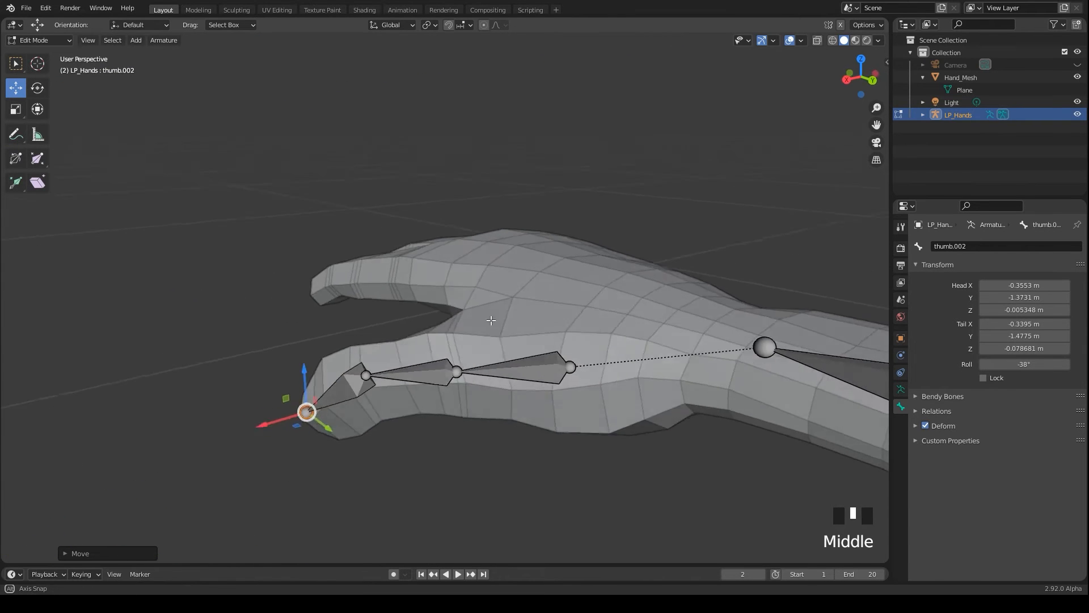
pyautogui.click(457, 367)
pyautogui.press('g')
pyautogui.scroll(-2, 452, 358)
pyautogui.moveTo(451, 340)
pyautogui.mouseDown(button='middle')
pyautogui.moveTo(438, 375)
pyautogui.moveTo(528, 340)
pyautogui.mouseUp(button='middle')
pyautogui.scroll(-1, 438, 375)
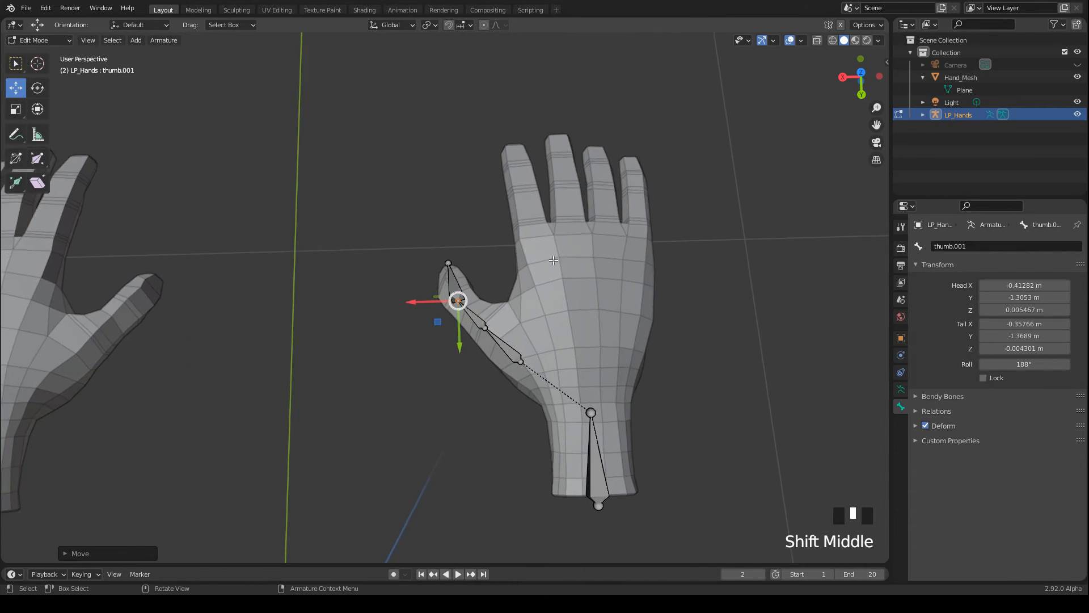
pyautogui.scroll(4, 514, 272)
pyautogui.click(470, 279)
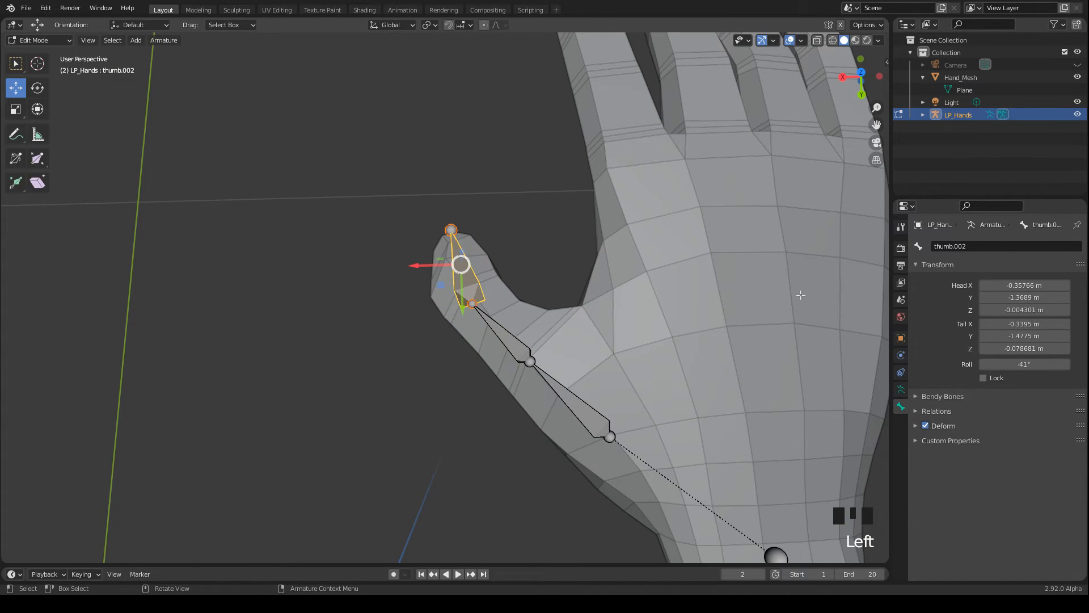
# Adjust the roll of the thumb tip bone to 3.6° and the middle thumb bone in the Item panel.
pyautogui.press('n')
pyautogui.click(824, 203)
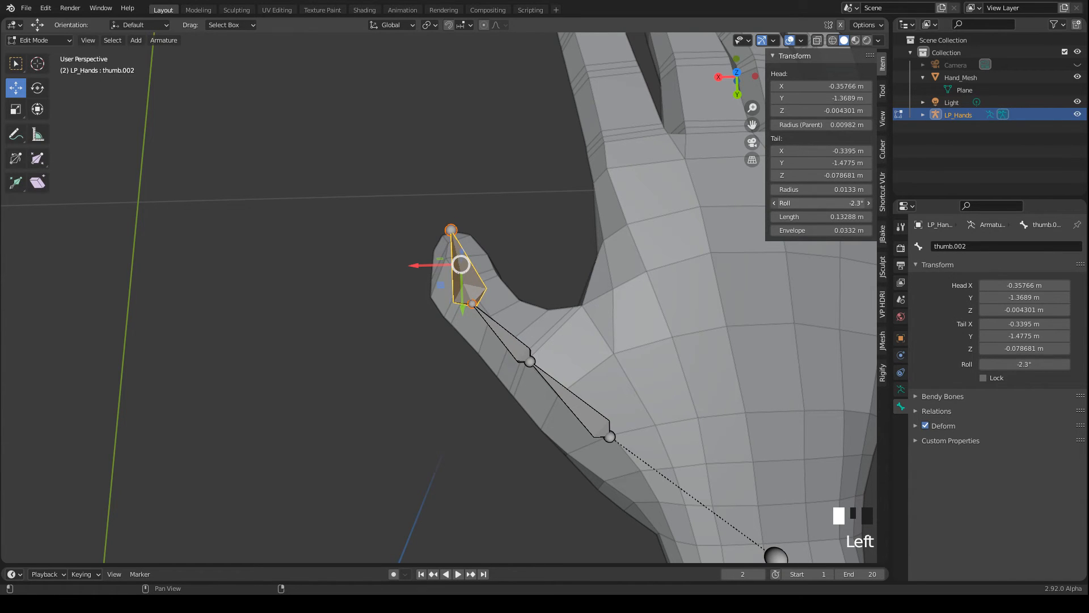
pyautogui.click(860, 202)
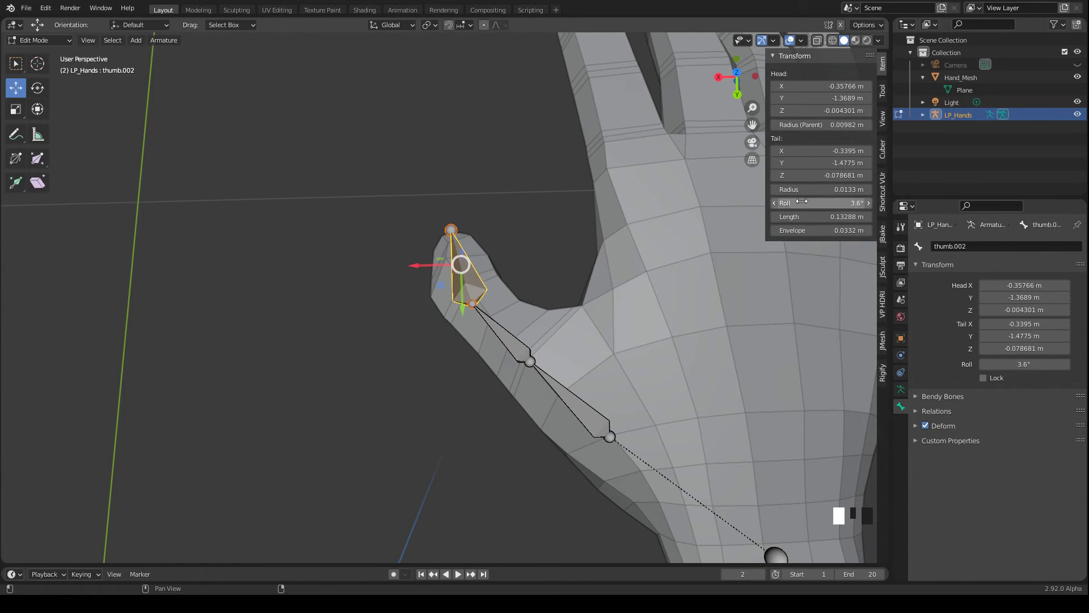
pyautogui.click(521, 343)
pyautogui.click(825, 203)
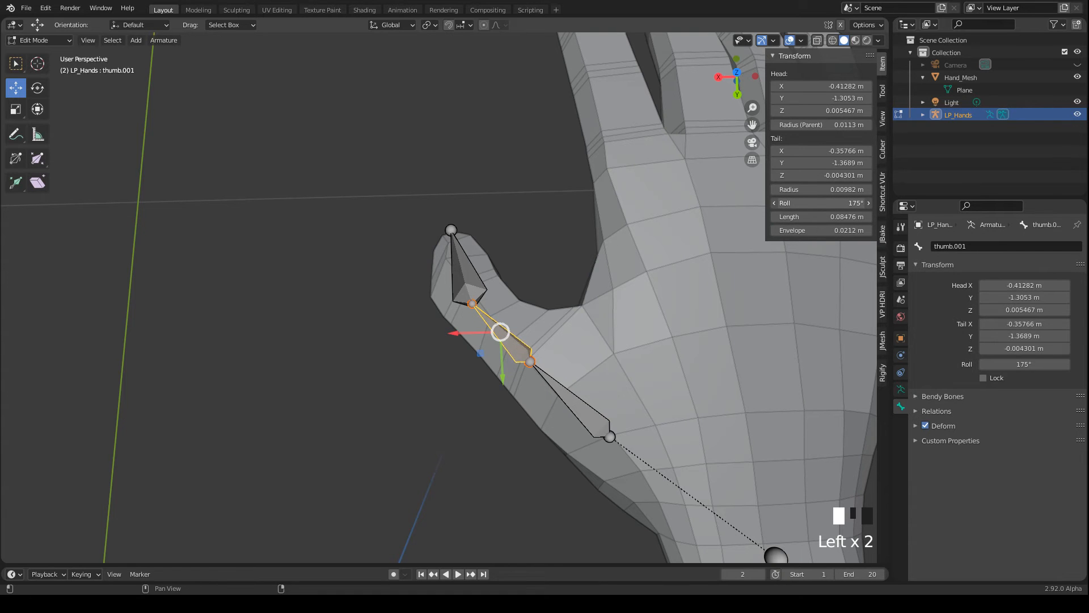
pyautogui.moveTo(553, 281)
pyautogui.mouseDown(button='middle')
pyautogui.moveTo(403, 263)
pyautogui.moveTo(409, 502)
pyautogui.mouseUp(button='middle')
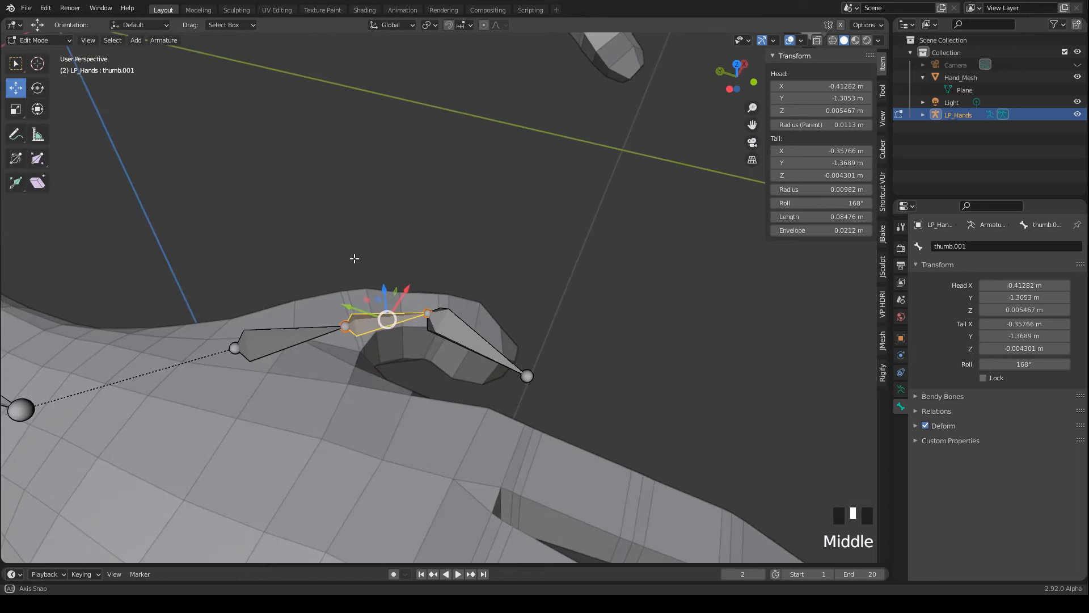
pyautogui.press('n')
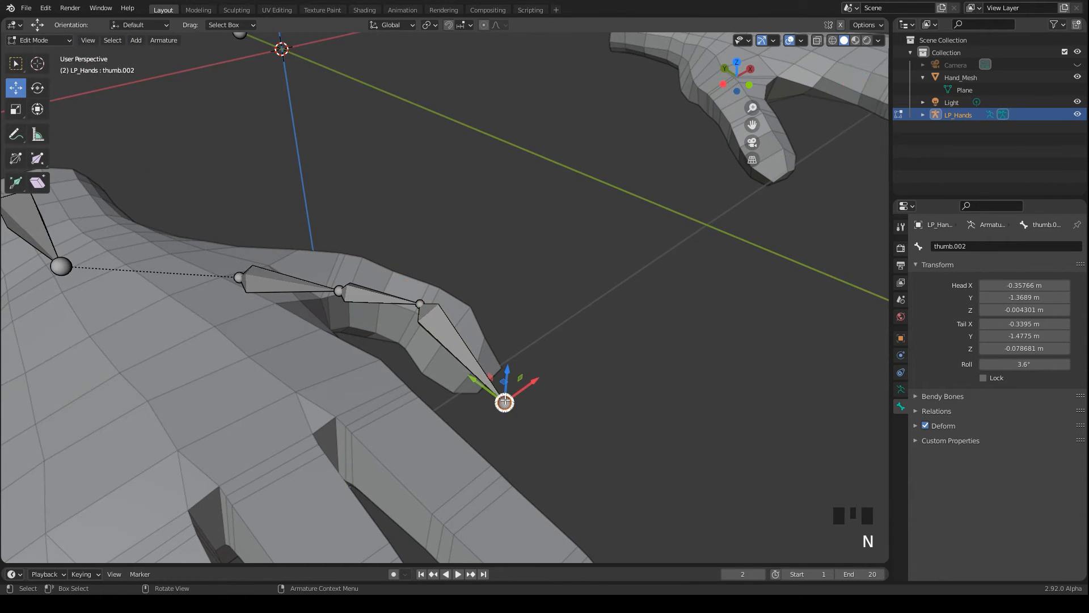
# Move the thumb's base and middle joints to refine the thumb chain.
pyautogui.click(504, 403)
pyautogui.press('g')
pyautogui.click(337, 282)
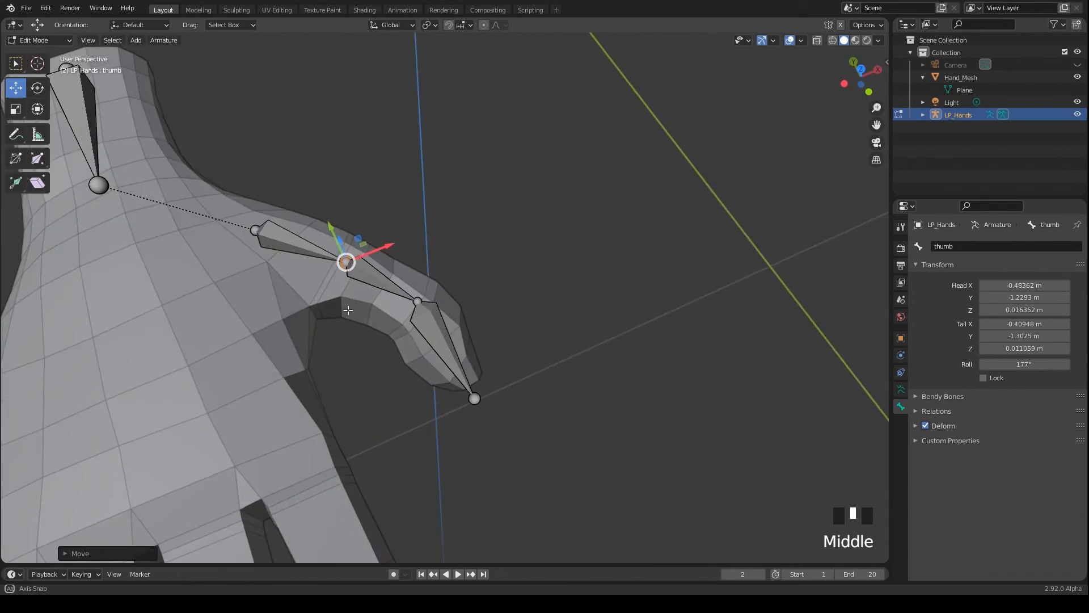
pyautogui.moveTo(340, 256)
pyautogui.mouseDown(button='middle')
pyautogui.moveTo(528, 298)
pyautogui.moveTo(393, 299)
pyautogui.moveTo(477, 289)
pyautogui.mouseUp(button='middle')
pyautogui.scroll(-3, 393, 300)
pyautogui.scroll(2, 468, 285)
pyautogui.click(469, 303)
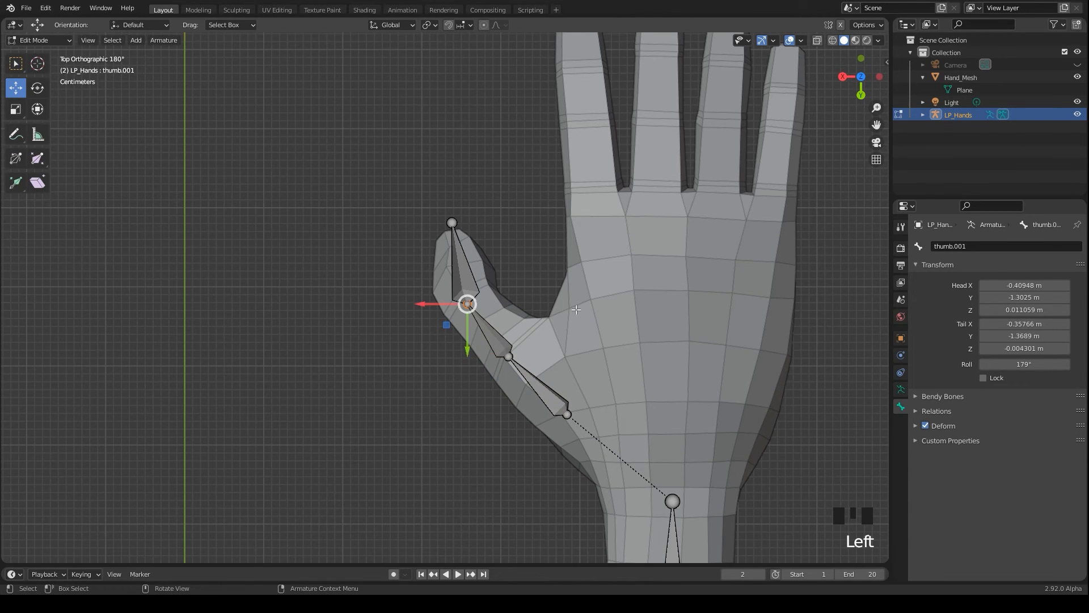
pyautogui.press('g')
pyautogui.click(459, 264)
pyautogui.scroll(-4, 571, 298)
# Rename the middle and tip thumb bones, giving the tip the name thumb2.
pyautogui.click(469, 314)
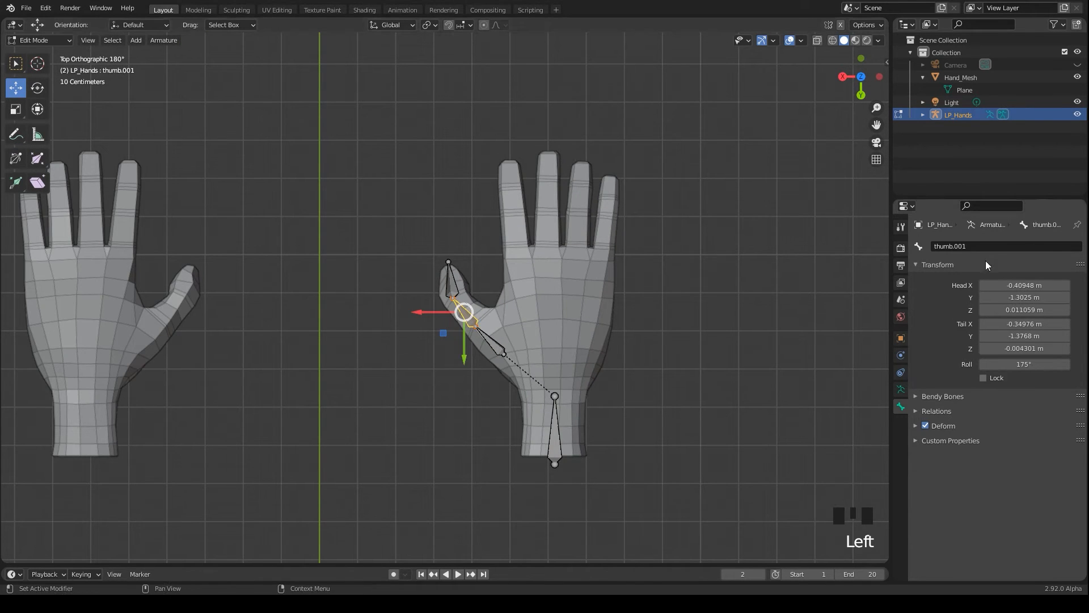
pyautogui.doubleClick(962, 246)
pyautogui.press('Return')
pyautogui.click(449, 264)
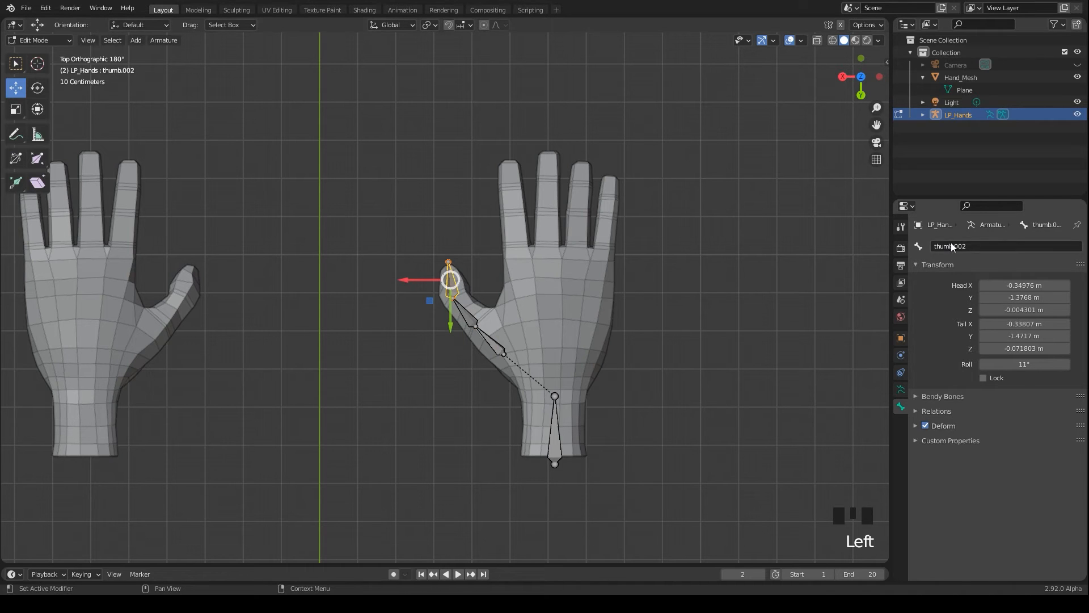
pyautogui.doubleClick(952, 246)
pyautogui.write('2')
pyautogui.press('Return')
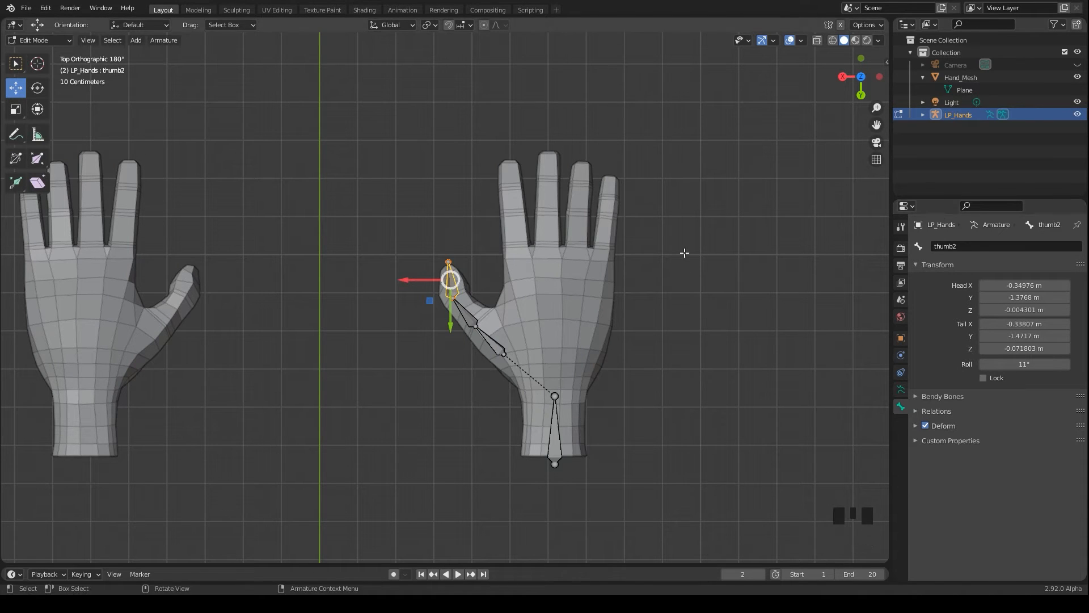
# Unhide all bones and select the thumb and finger base bones plus the palm hand bone.
pyautogui.hotkey('alt', 'h')
pyautogui.keyDown('shift'); pyautogui.moveTo(741, 290); pyautogui.dragTo(567, 166, button='middle'); pyautogui.keyUp('shift')
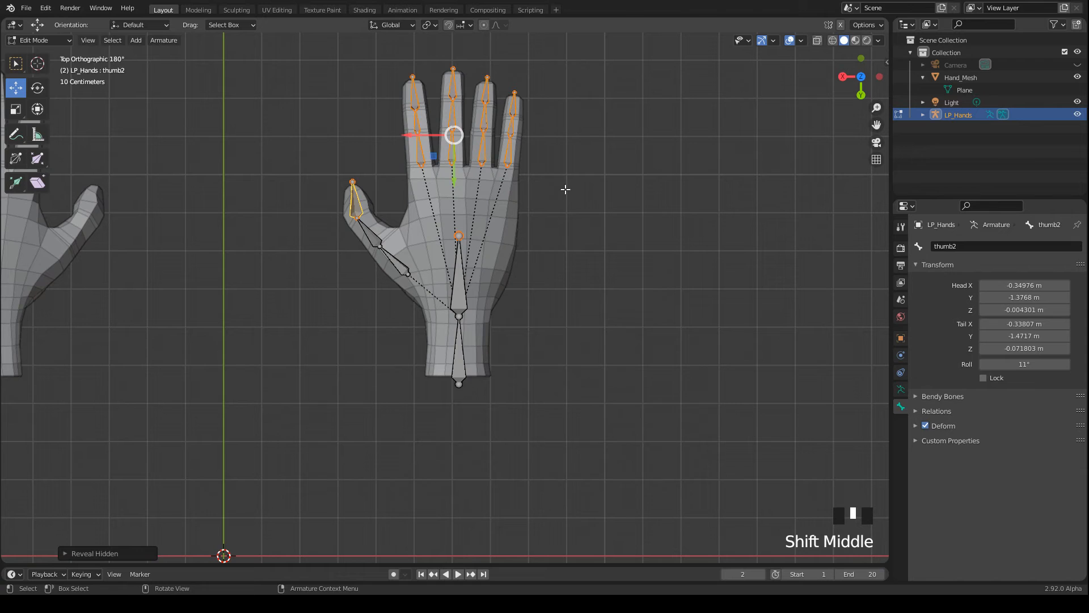
pyautogui.click(400, 265)
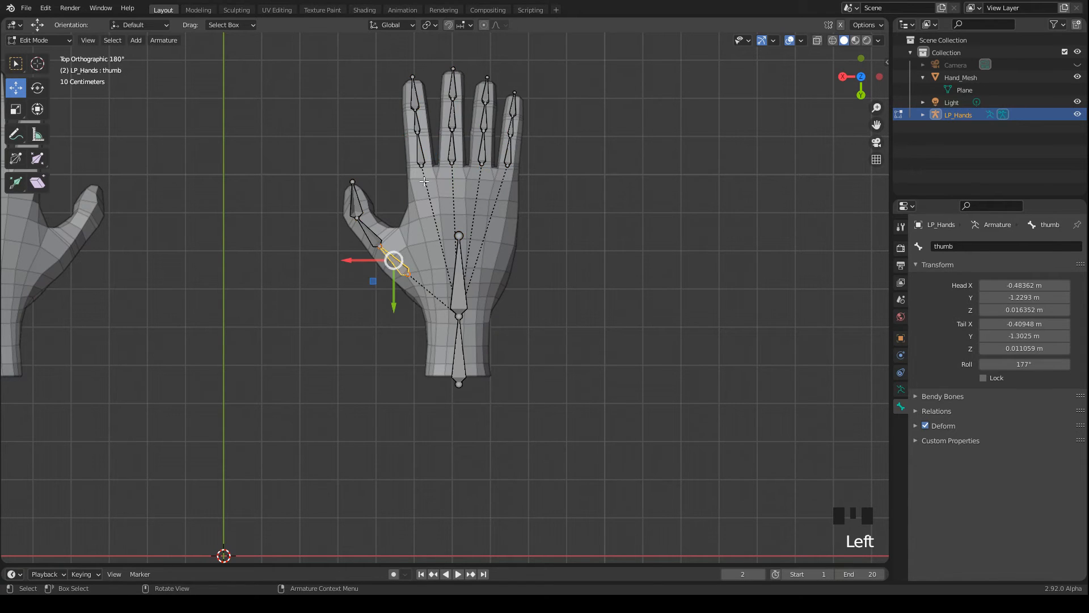
pyautogui.keyDown('shift'); pyautogui.click(419, 152); pyautogui.keyUp('shift')
pyautogui.keyDown('shift'); pyautogui.click(453, 150); pyautogui.keyUp('shift')
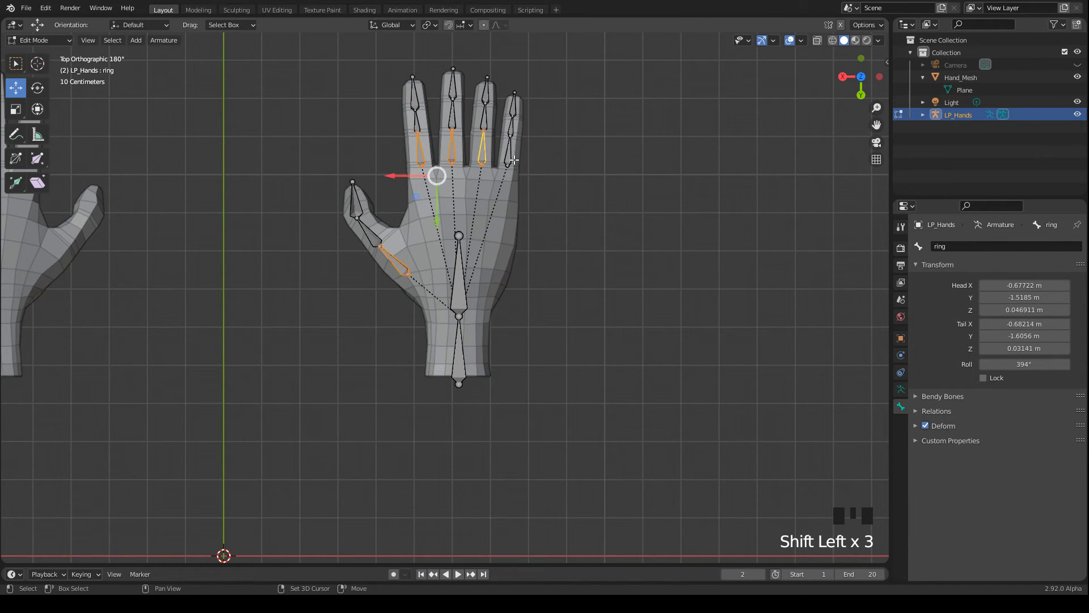
pyautogui.keyDown('shift'); pyautogui.click(512, 160); pyautogui.keyUp('shift')
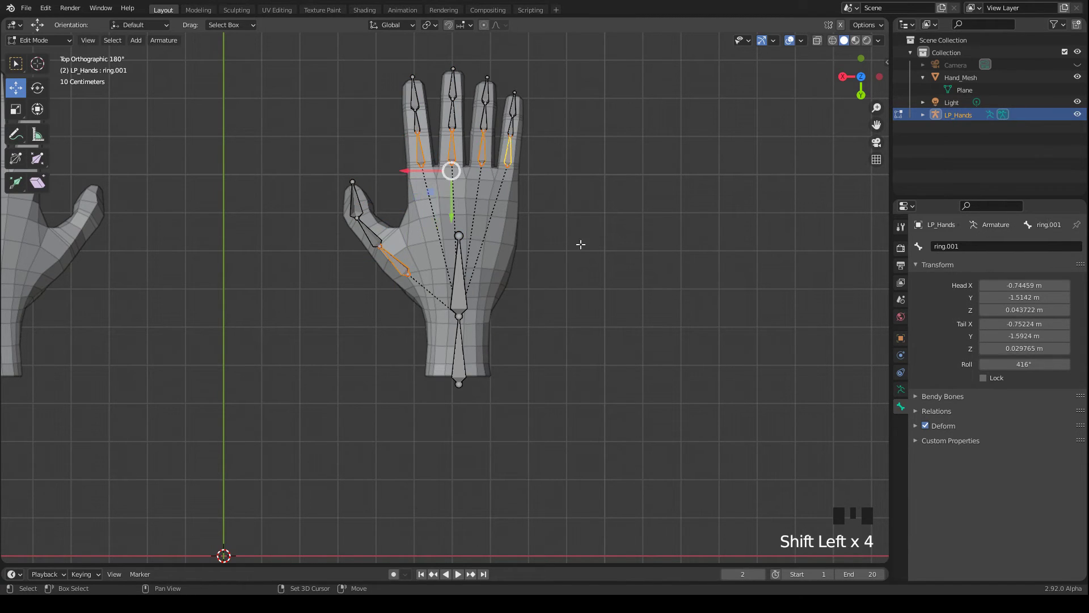
pyautogui.keyDown('shift'); pyautogui.click(461, 295); pyautogui.keyUp('shift')
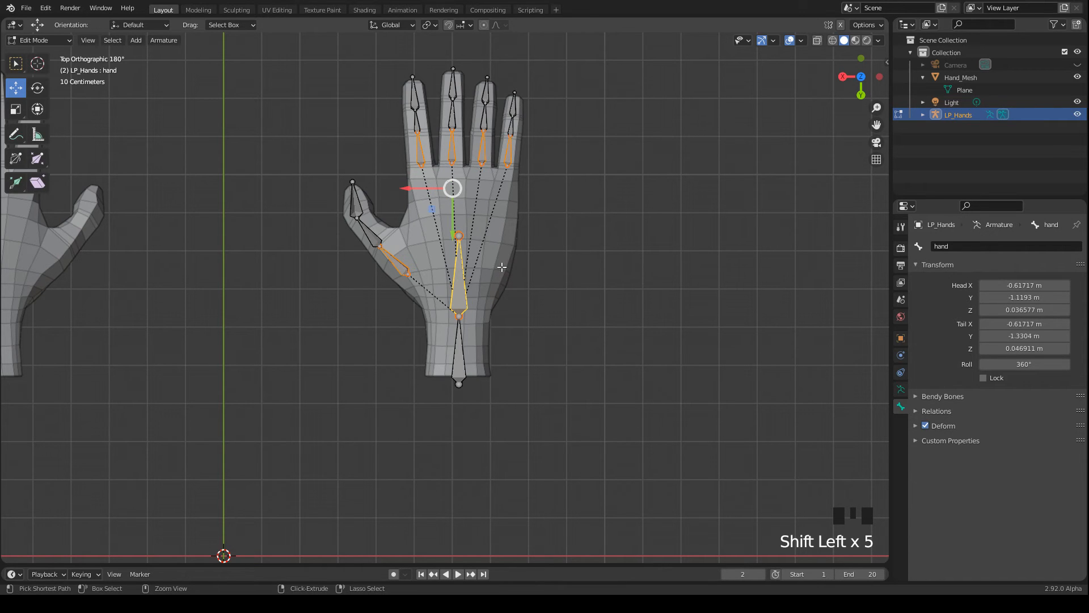
# Parent the selected digit bones to the hand bone with Keep Offset.
pyautogui.hotkey('ctrl', 'p')
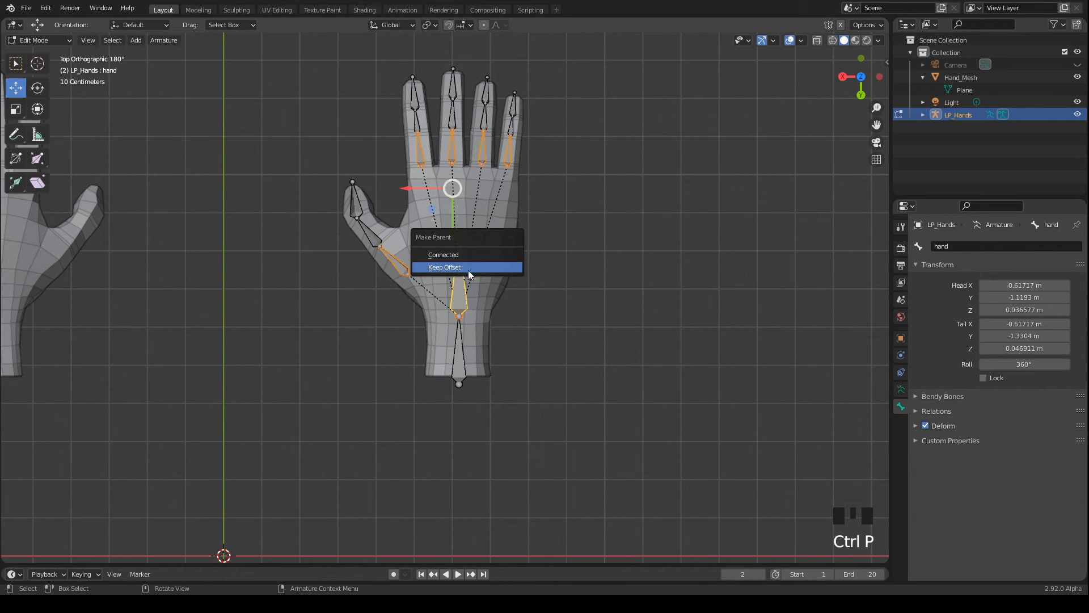
pyautogui.click(464, 269)
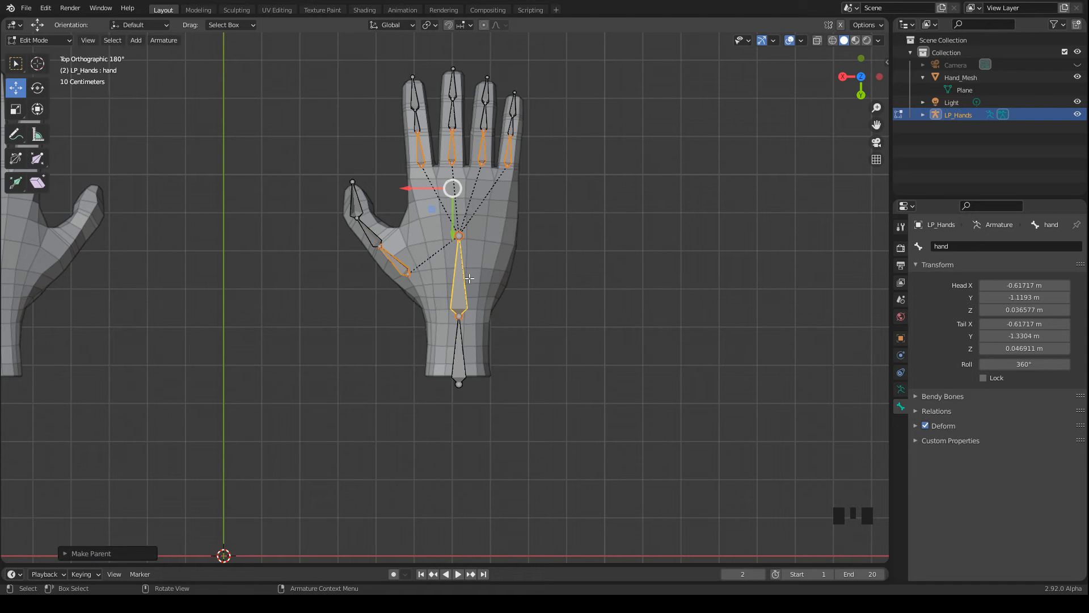
pyautogui.click(462, 293)
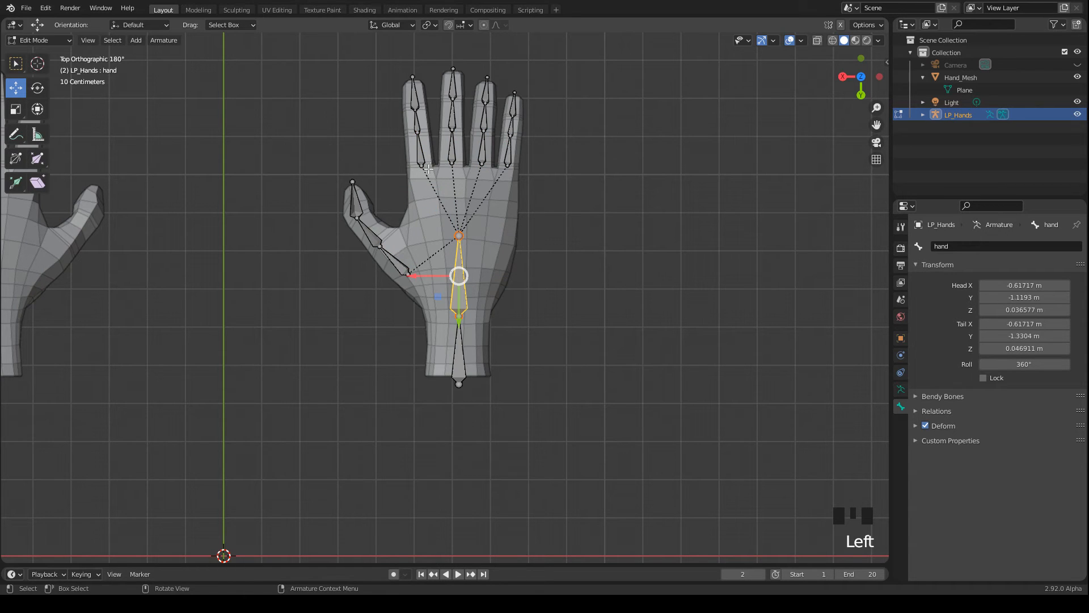
pyautogui.scroll(-2, 570, 356)
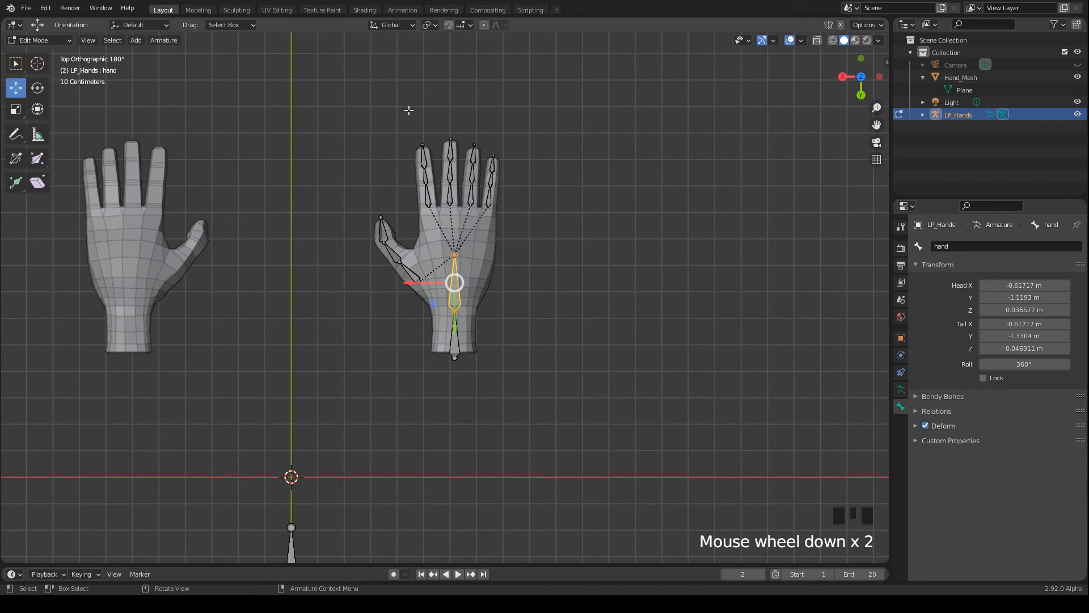
# Run Auto-Name Left/Right on all right-hand bones to add .R suffixes.
pyautogui.moveTo(354, 119); pyautogui.dragTo(582, 402)
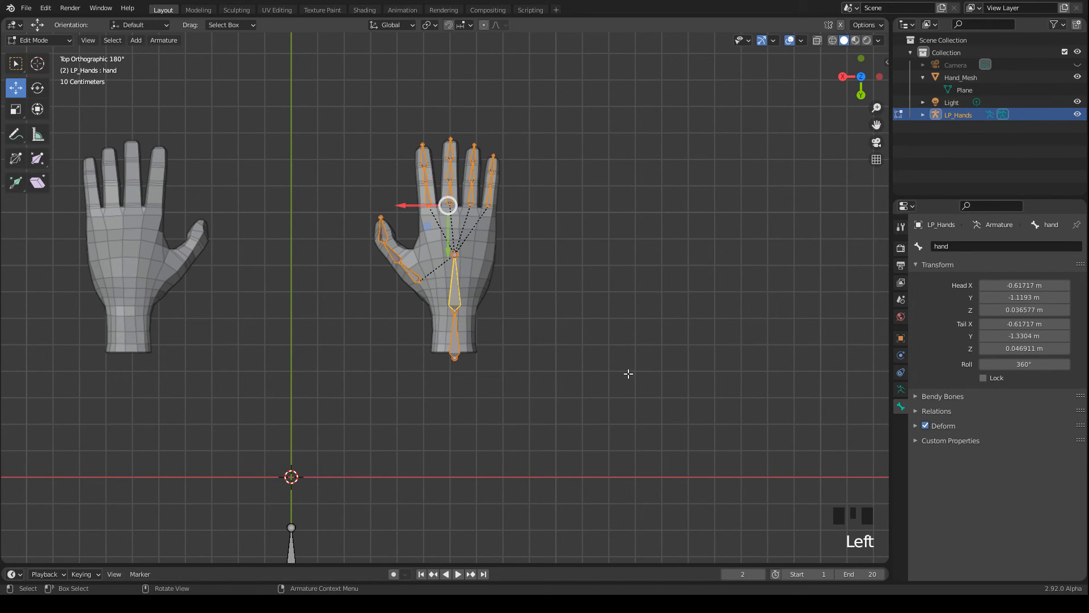
pyautogui.press('F3')
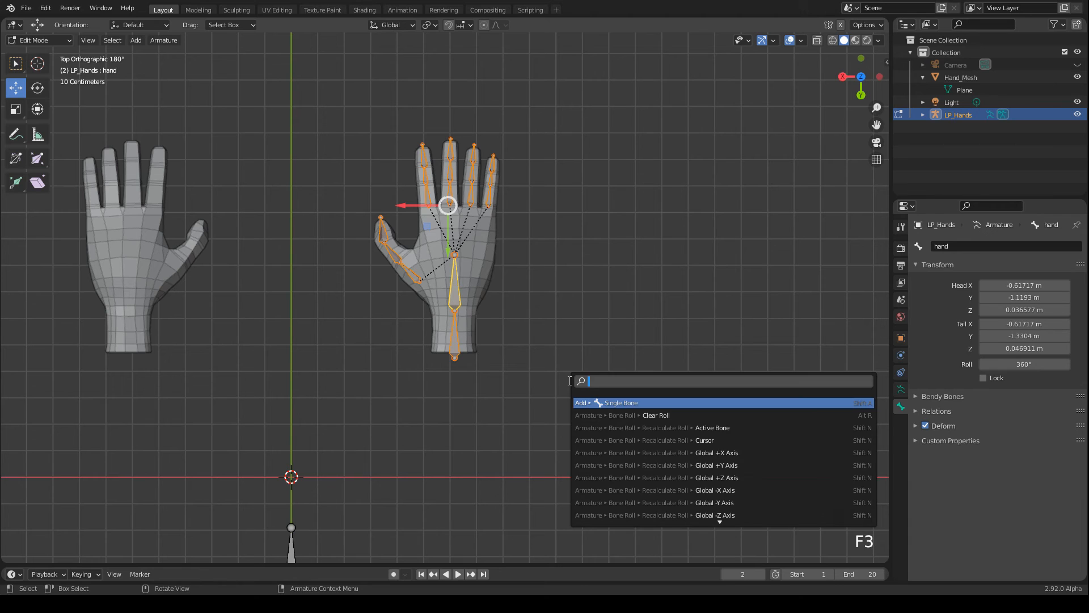
pyautogui.write('auto')
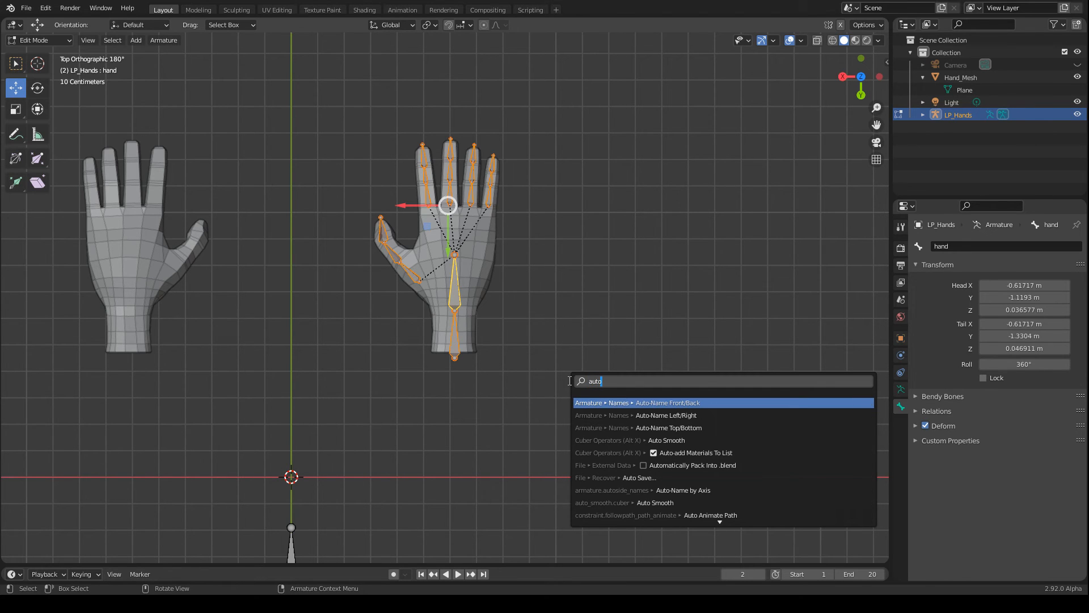
pyautogui.press('Down')
pyautogui.press('Return')
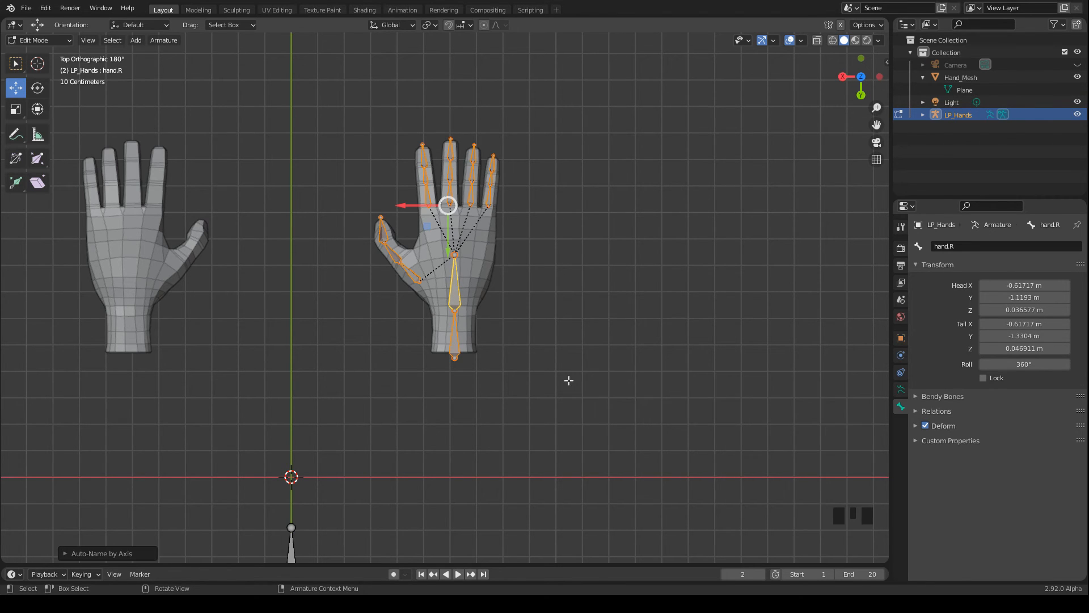
pyautogui.scroll(1, 468, 317)
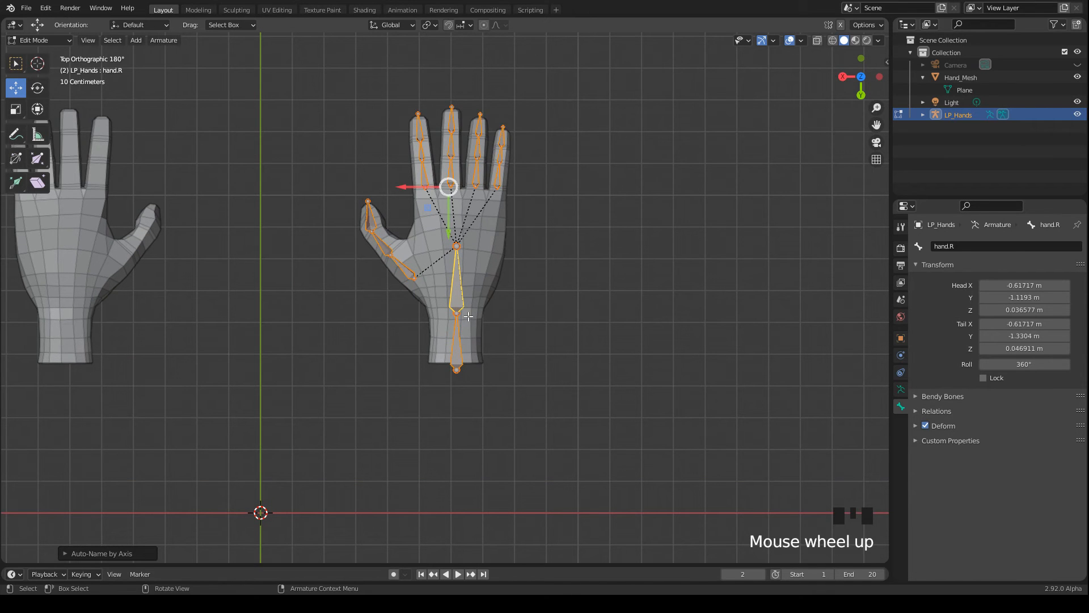
# Check hand.R and thumb.R names, then box-select every right-hand bone.
pyautogui.click(460, 294)
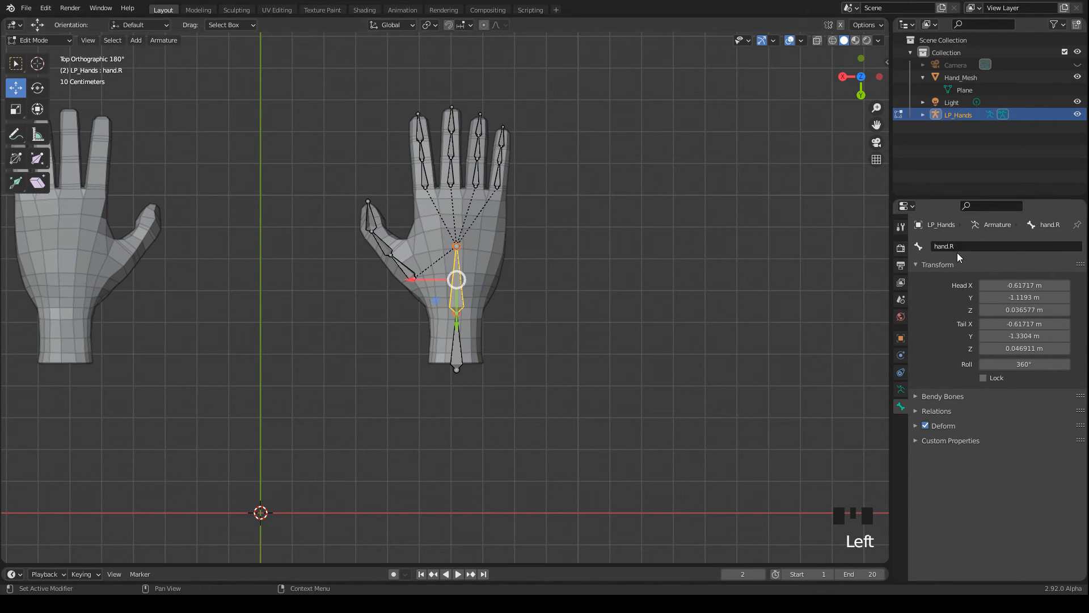
pyautogui.click(415, 276)
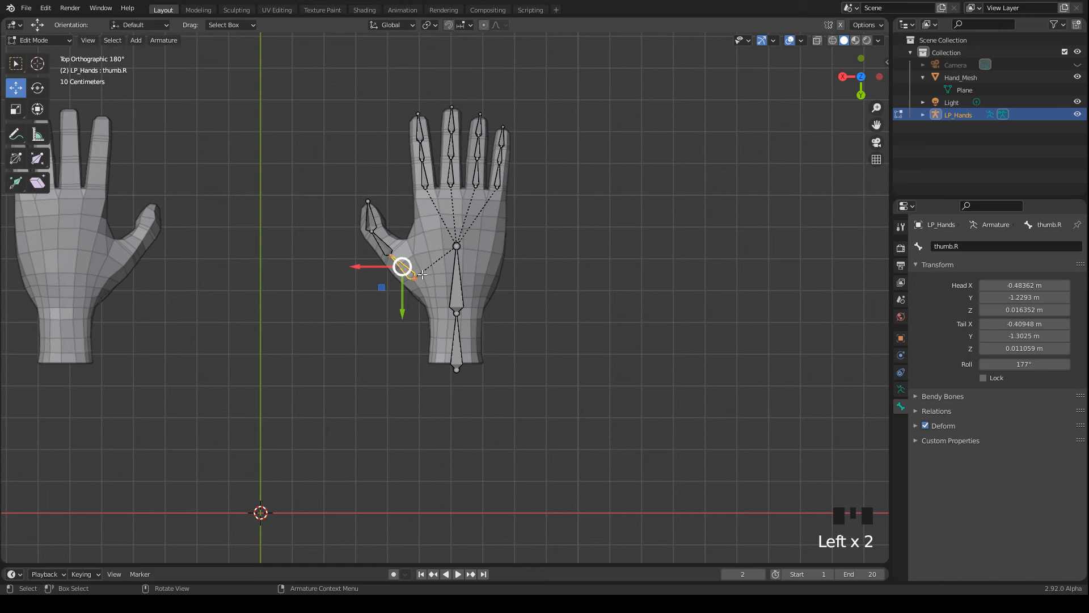
pyautogui.scroll(-2, 526, 391)
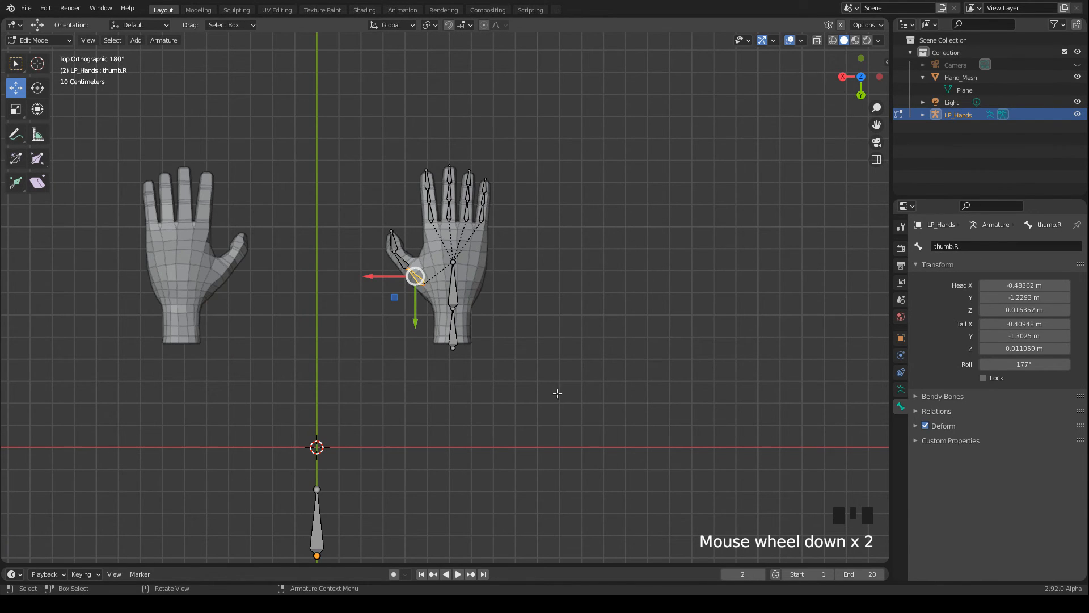
pyautogui.click(552, 424)
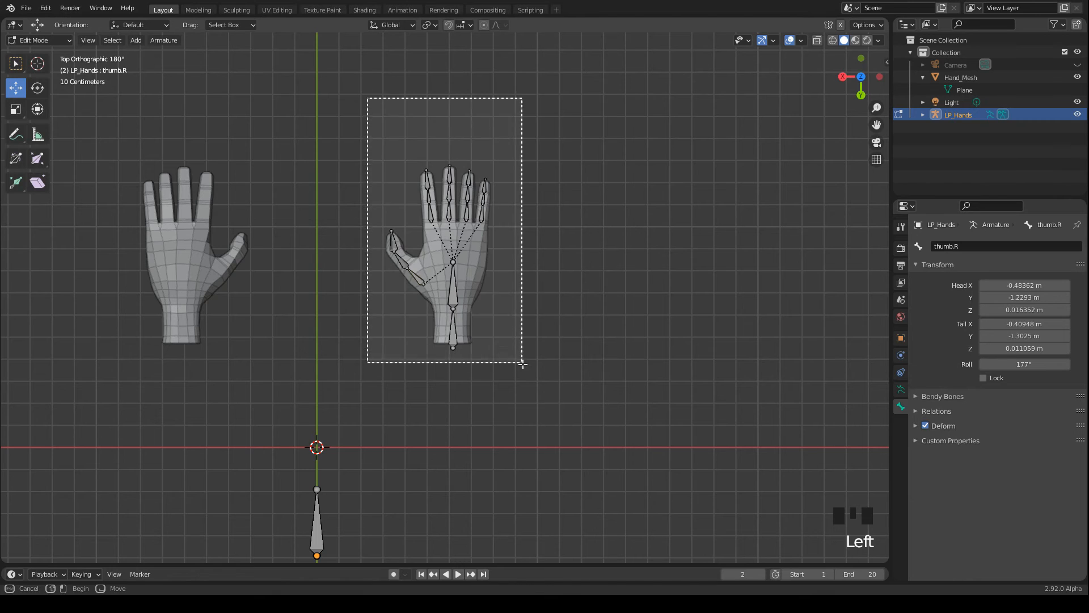
pyautogui.moveTo(371, 91); pyautogui.dragTo(540, 392)
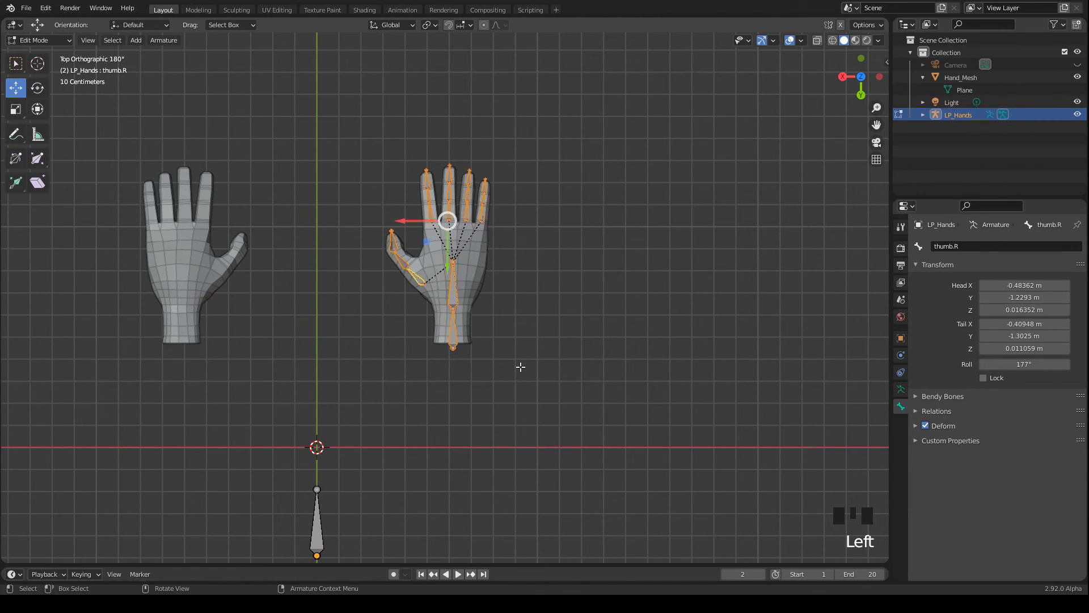
# Symmetrize the bones onto the left hand and verify names like thumb1.L and hand.L.
pyautogui.press('F3')
pyautogui.write('s')
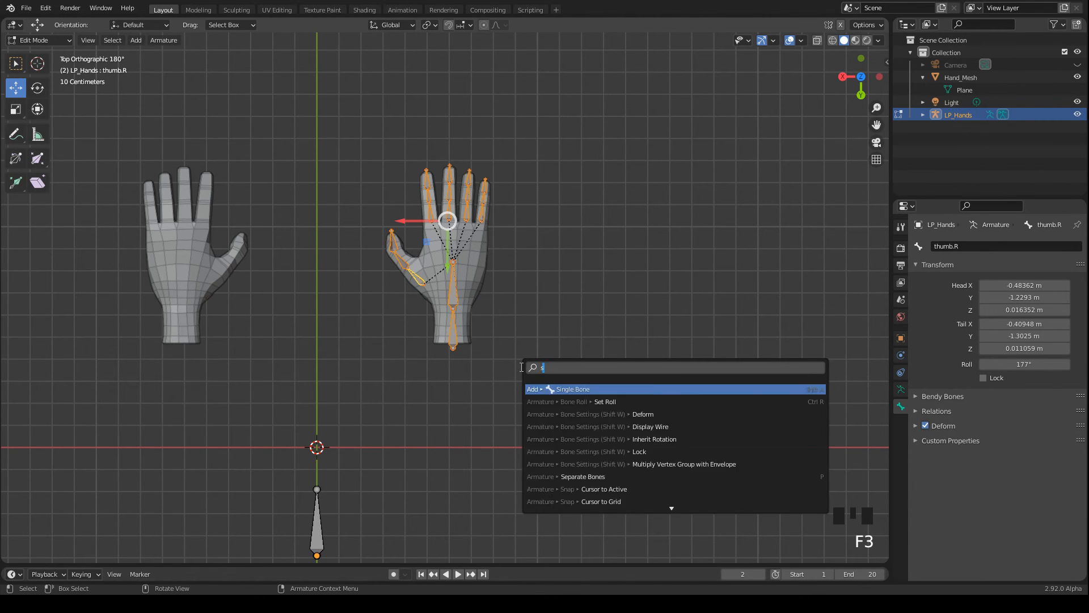
pyautogui.write('ymm')
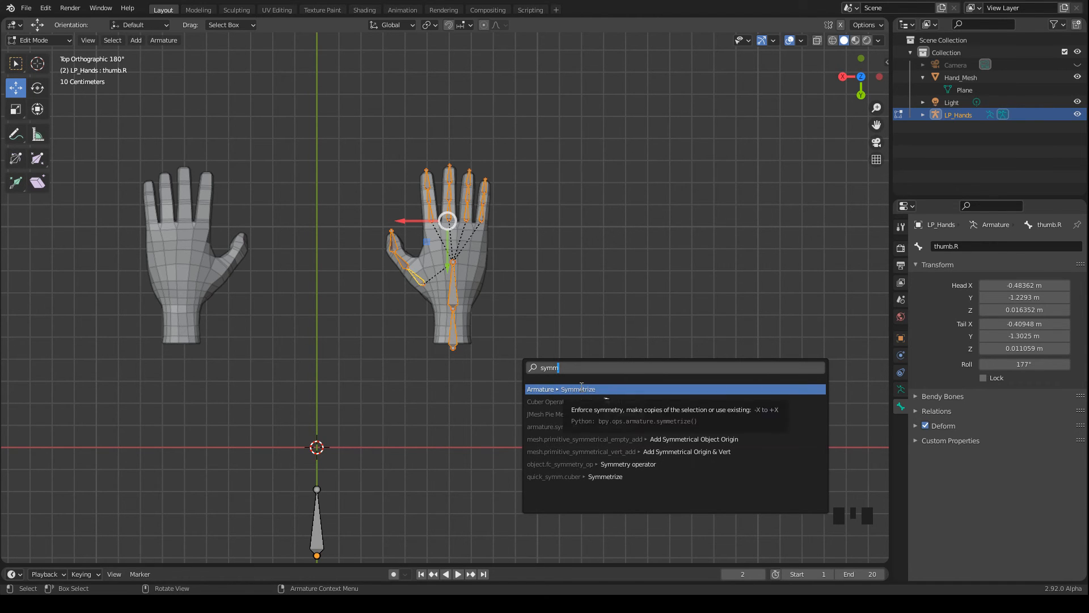
pyautogui.click(582, 389)
pyautogui.keyDown('shift'); pyautogui.moveTo(397, 341); pyautogui.dragTo(409, 336, button='middle'); pyautogui.keyUp('shift')
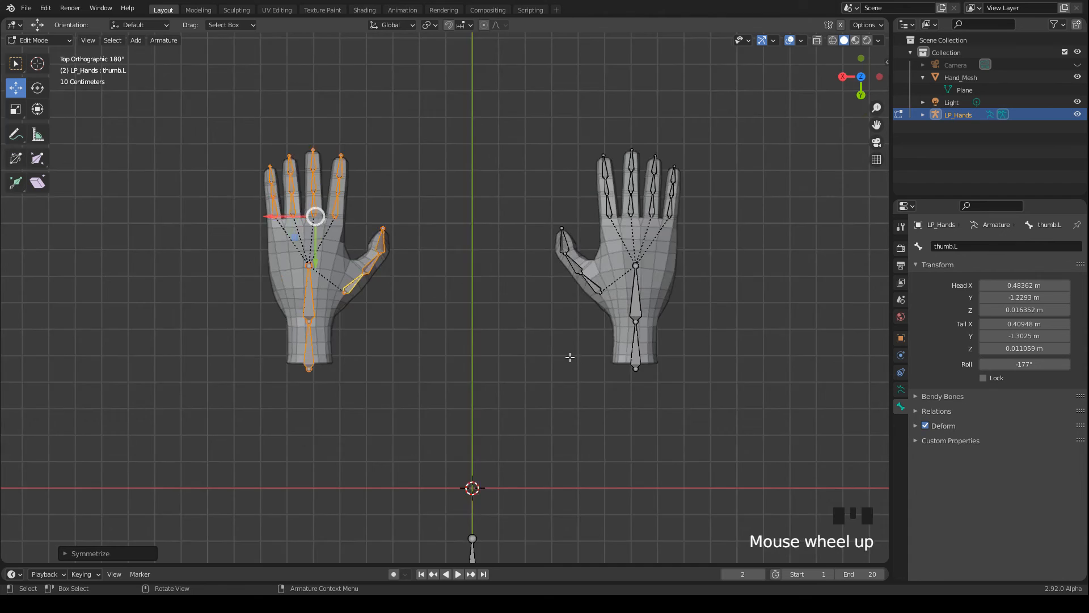
pyautogui.scroll(4, 417, 349)
pyautogui.click(420, 350)
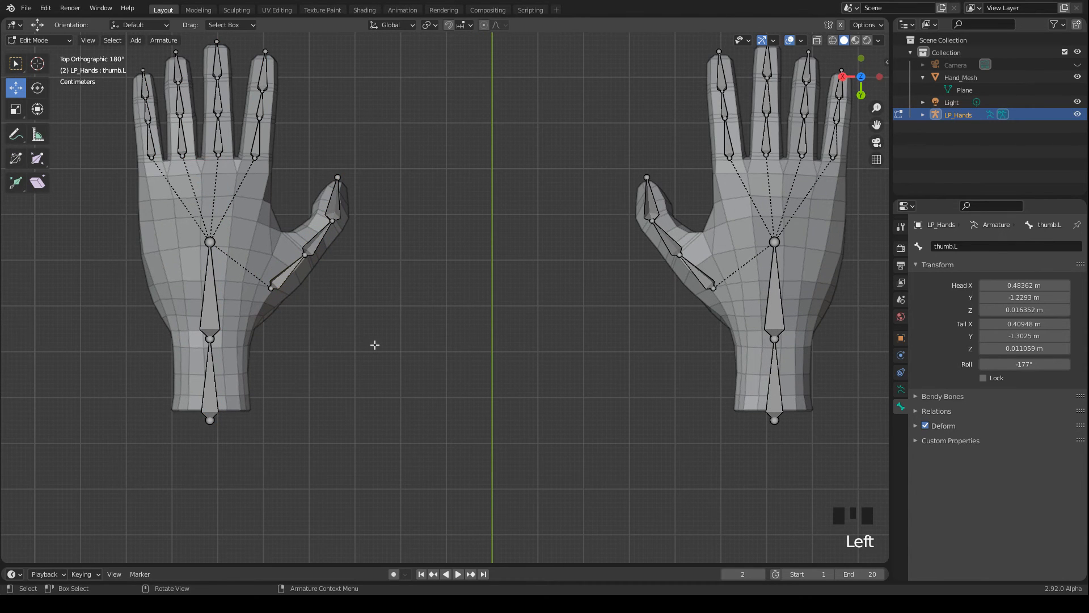
pyautogui.click(317, 244)
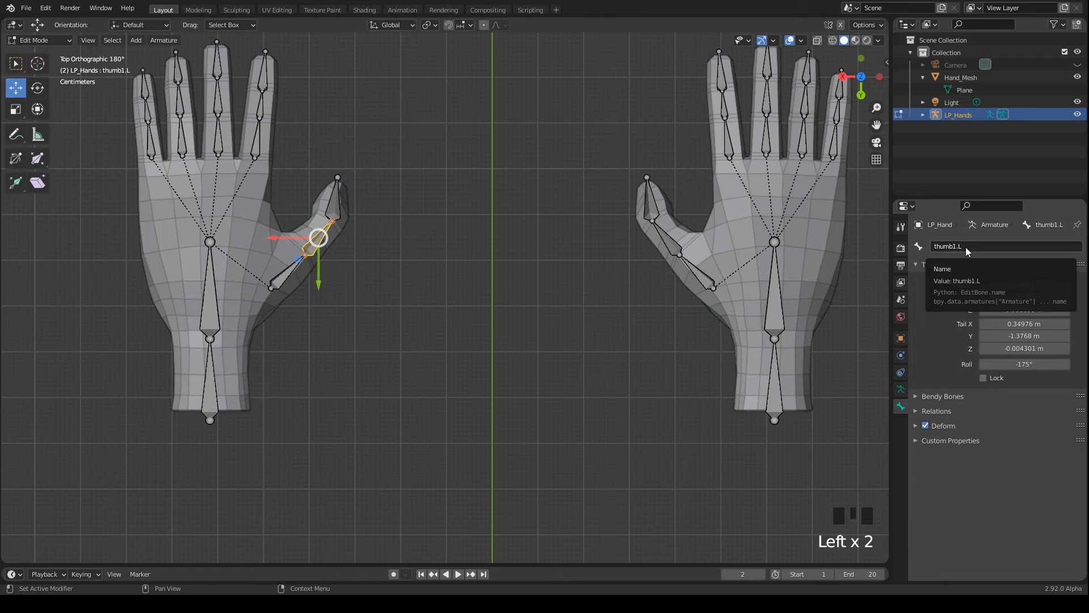
pyautogui.click(210, 291)
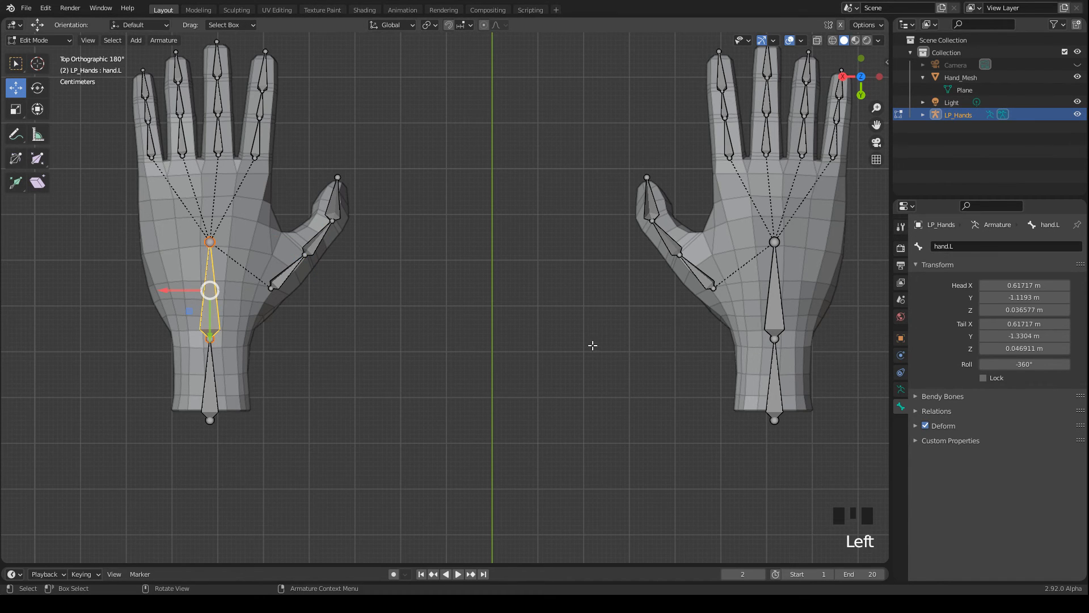
pyautogui.scroll(-4, 556, 361)
pyautogui.scroll(-1, 555, 361)
pyautogui.scroll(-2, 621, 426)
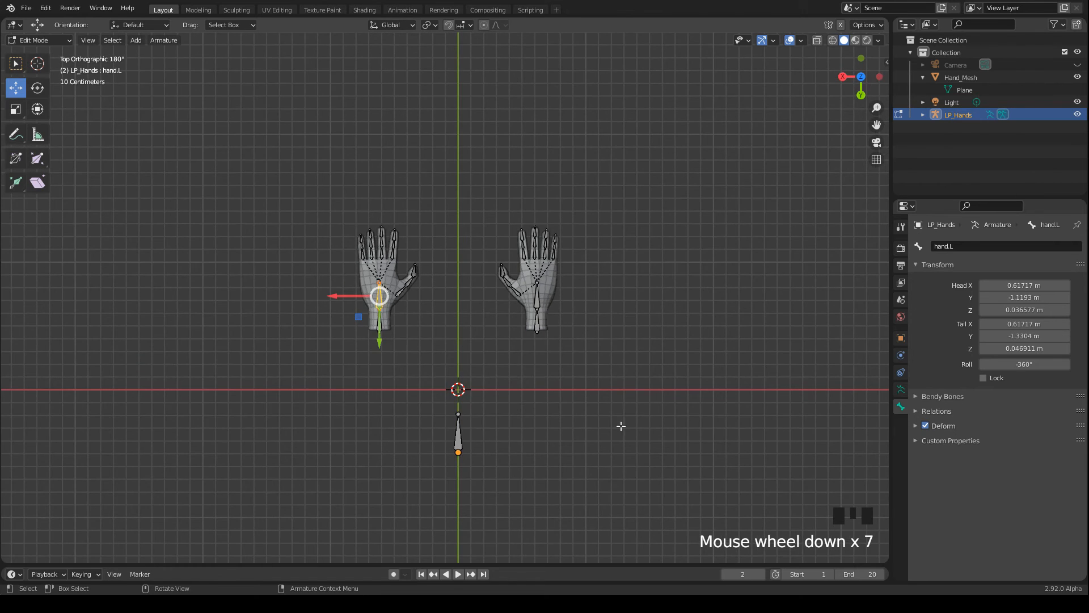
# In Object Mode, parent Hand_Mesh to the LP_Hands armature with automatic weights.
pyautogui.moveTo(622, 426); pyautogui.dragTo(535, 370, button='middle')
pyautogui.scroll(3, 535, 369)
pyautogui.scroll(1, 535, 369)
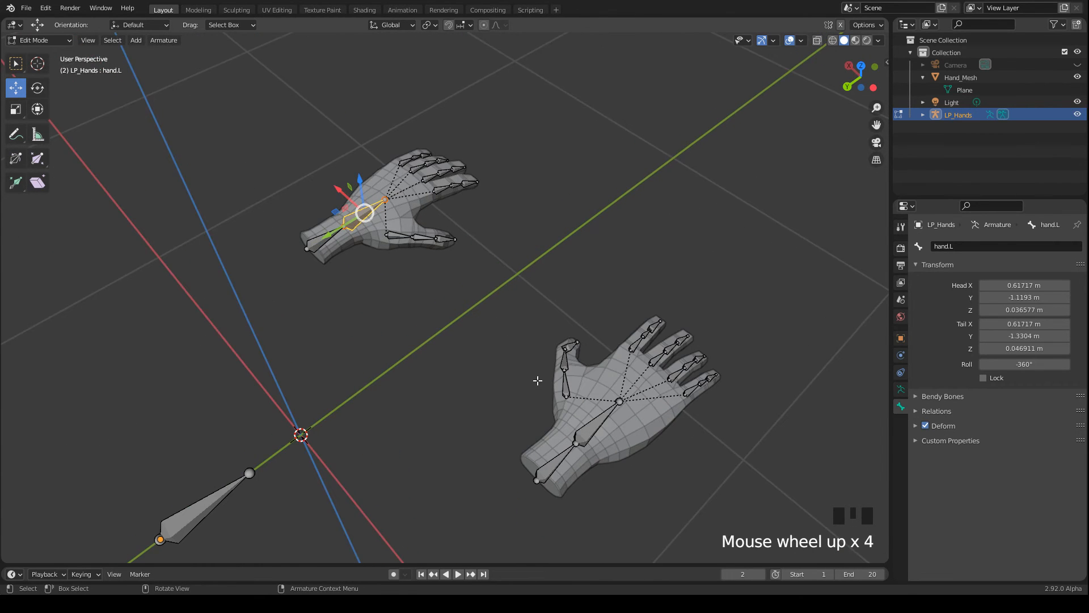
pyautogui.press('Tab')
pyautogui.scroll(-2, 536, 380)
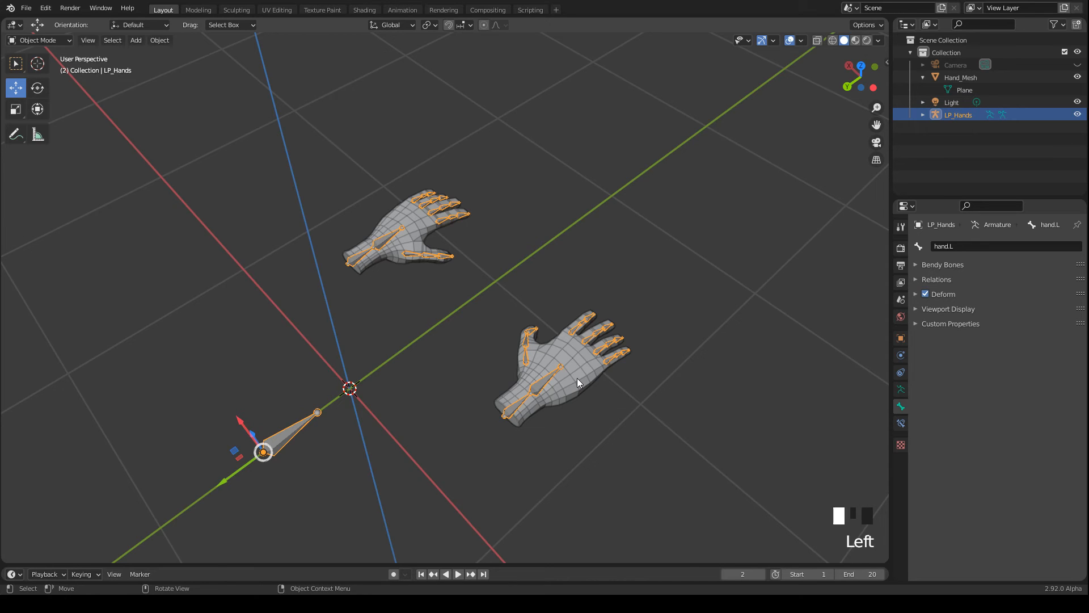
pyautogui.click(577, 378)
pyautogui.keyDown('shift'); pyautogui.click(286, 435); pyautogui.keyUp('shift')
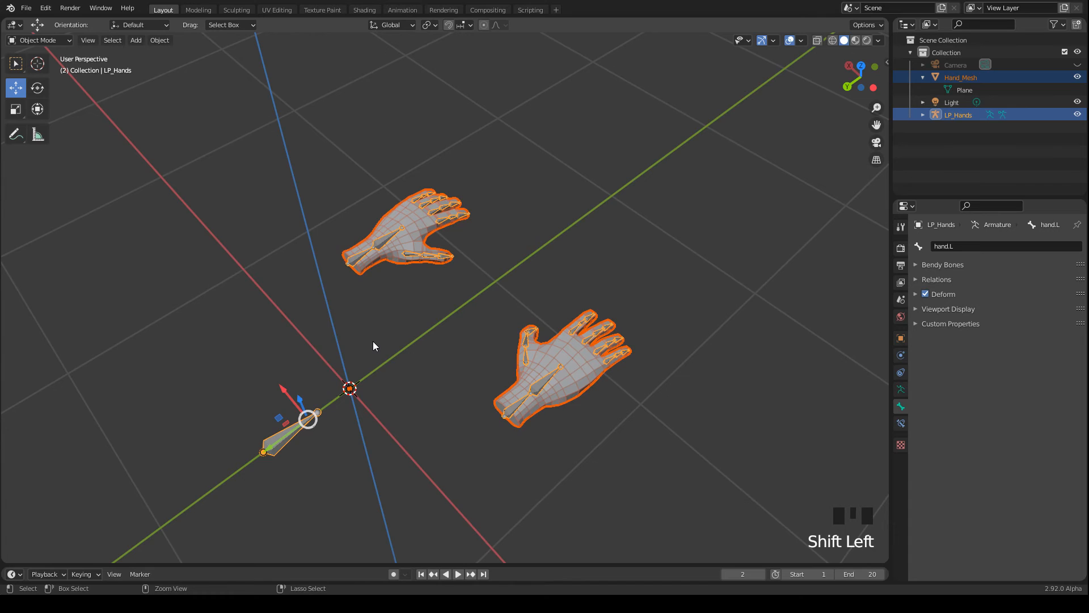
pyautogui.hotkey('ctrl', 'p')
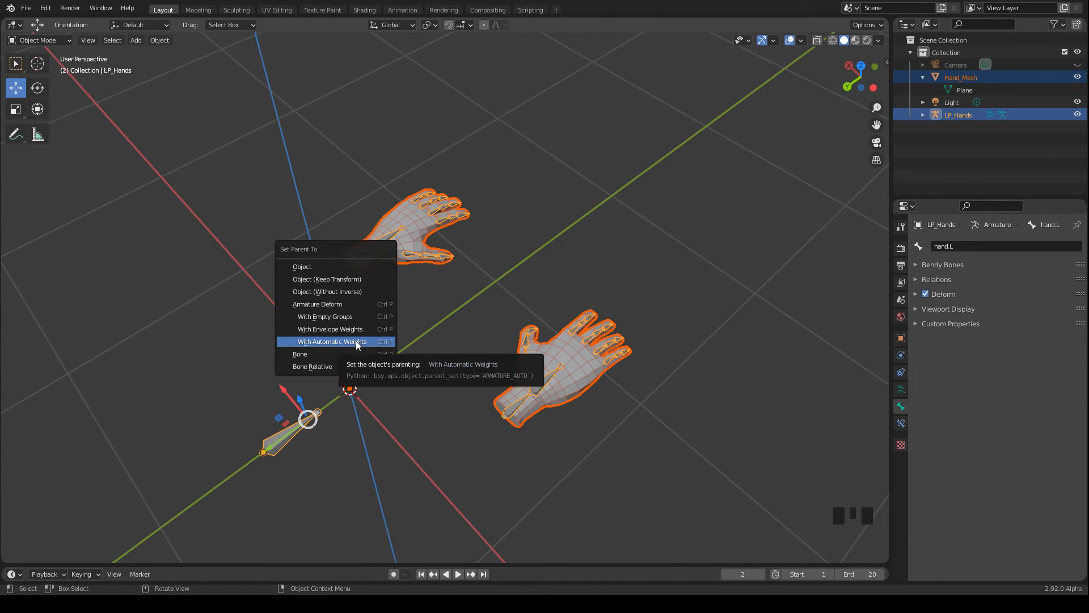
pyautogui.click(357, 341)
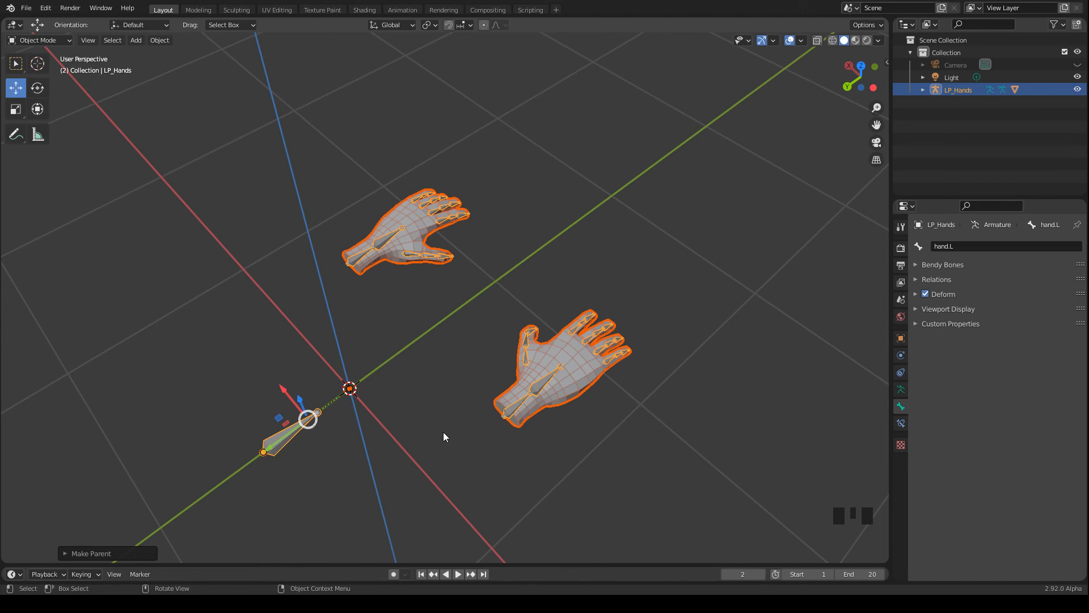
# Close in on one hand, select the armature and show the interaction mode list.
pyautogui.moveTo(444, 431)
pyautogui.keyDown('shift'); pyautogui.mouseDown(button='middle')
pyautogui.moveTo(452, 347)
pyautogui.moveTo(446, 371)
pyautogui.mouseUp(button='middle'); pyautogui.keyUp('shift')
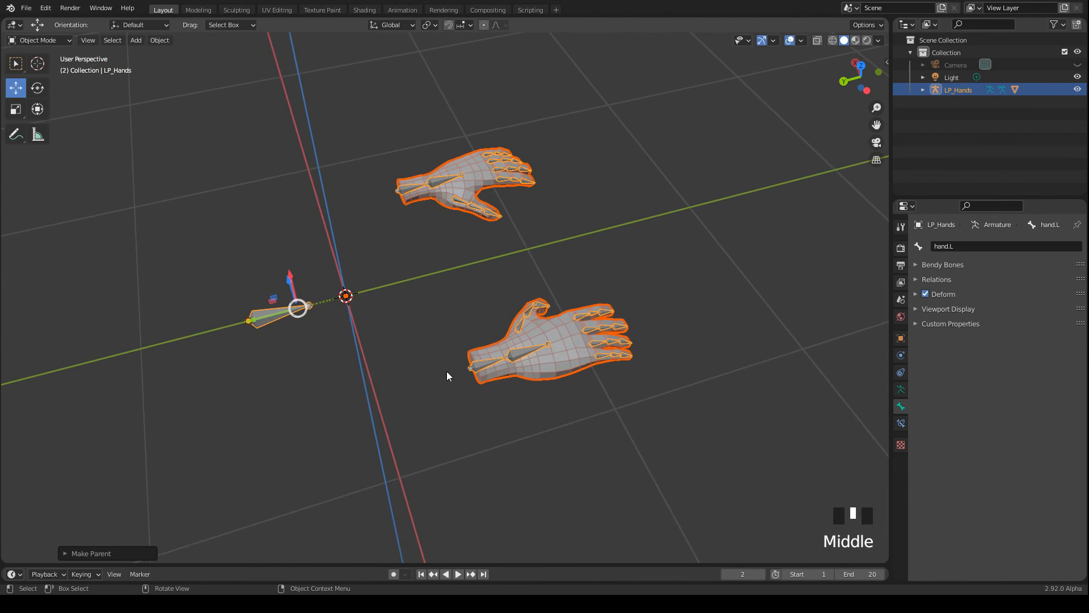
pyautogui.scroll(2, 447, 371)
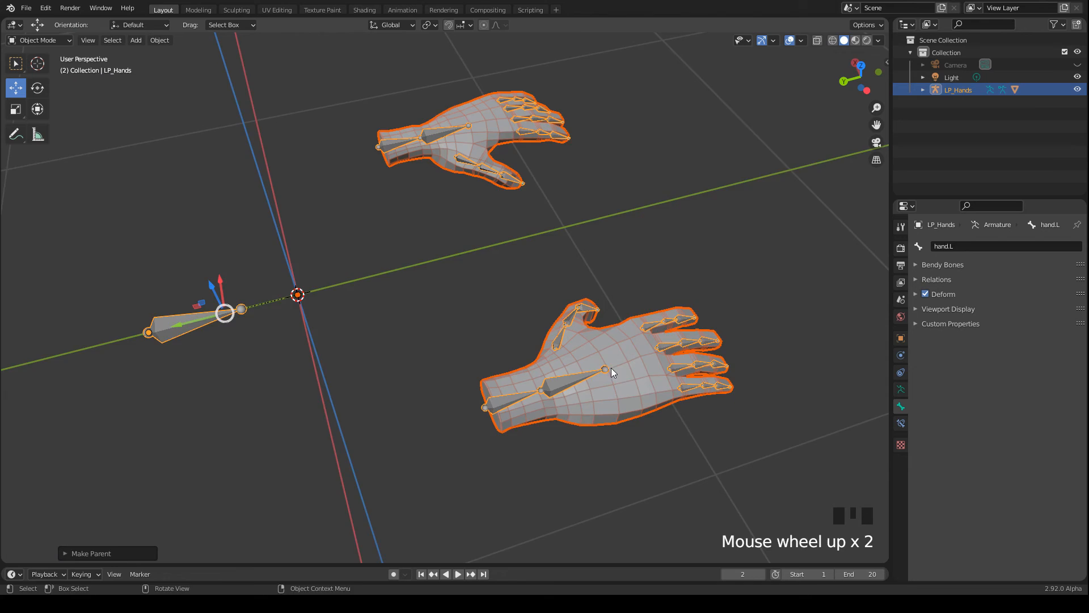
pyautogui.moveTo(610, 369)
pyautogui.mouseDown(button='middle')
pyautogui.moveTo(655, 211)
pyautogui.moveTo(557, 345)
pyautogui.mouseUp(button='middle')
pyautogui.scroll(2, 529, 367)
pyautogui.scroll(1, 527, 219)
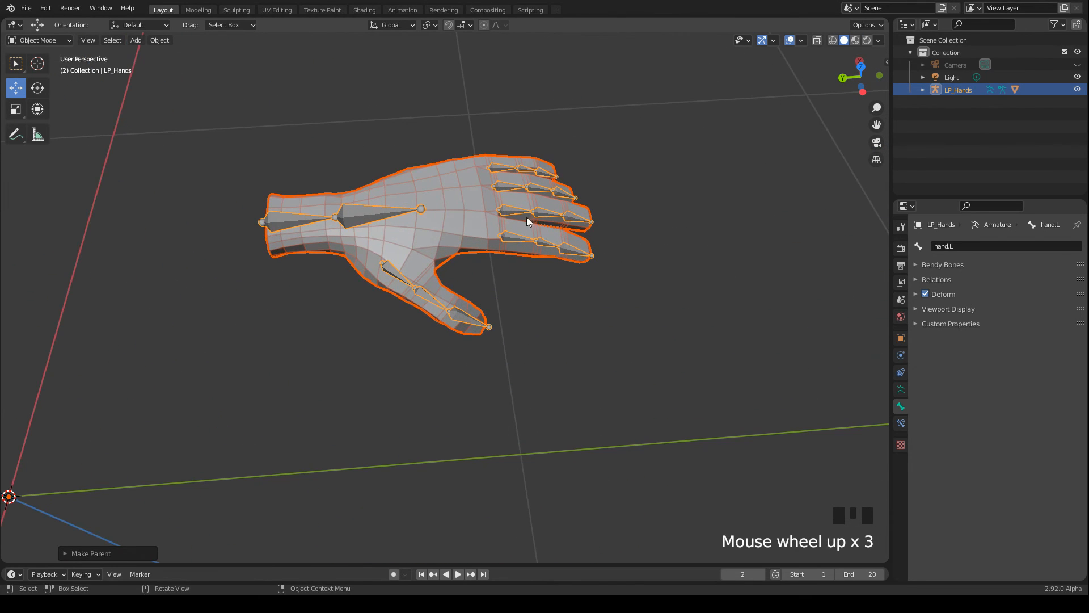
pyautogui.click(542, 281)
pyautogui.click(513, 239)
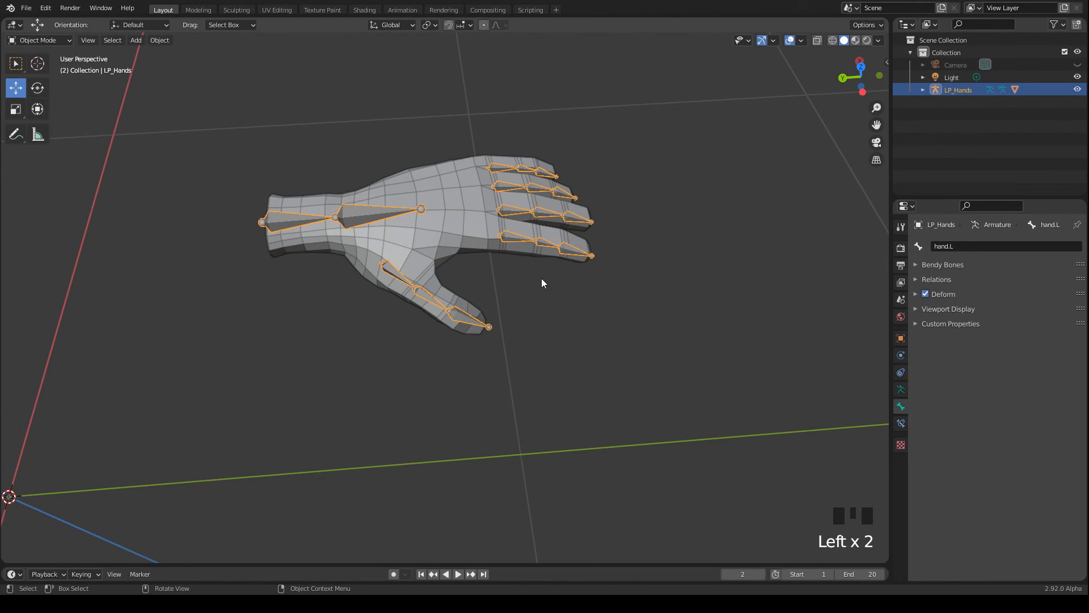
pyautogui.click(34, 40)
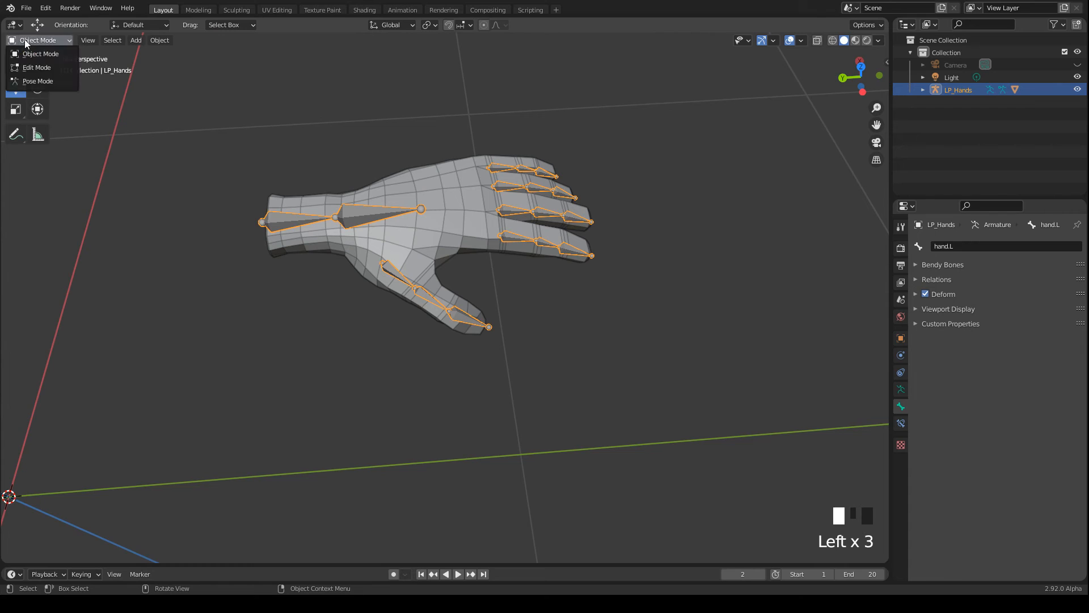
# In Pose Mode, test-rotate the index finger bones around X to see the mesh bend.
pyautogui.click(39, 85)
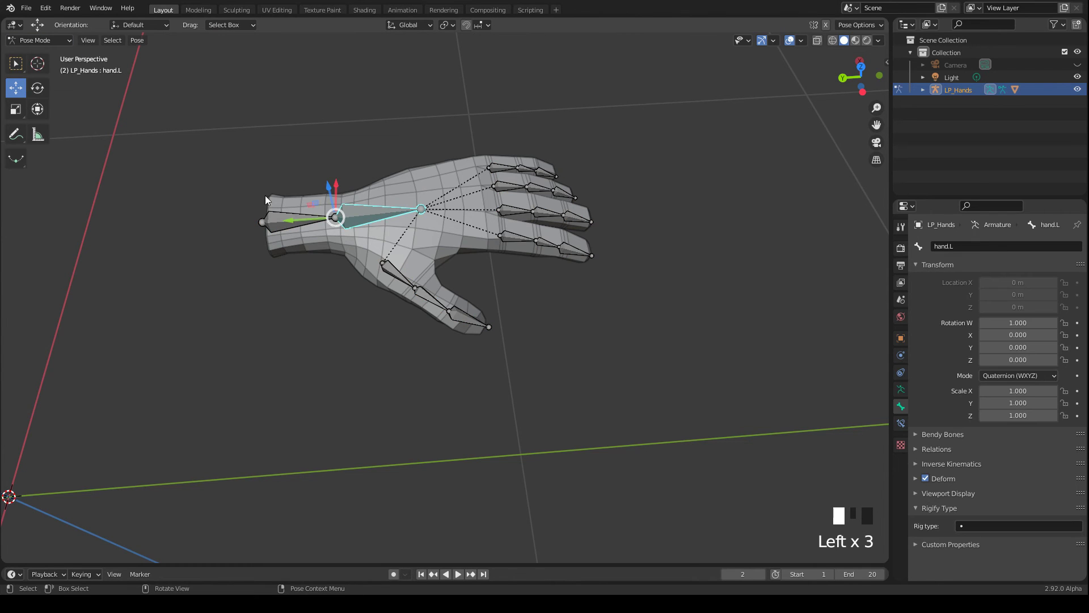
pyautogui.click(544, 244)
pyautogui.press('r')
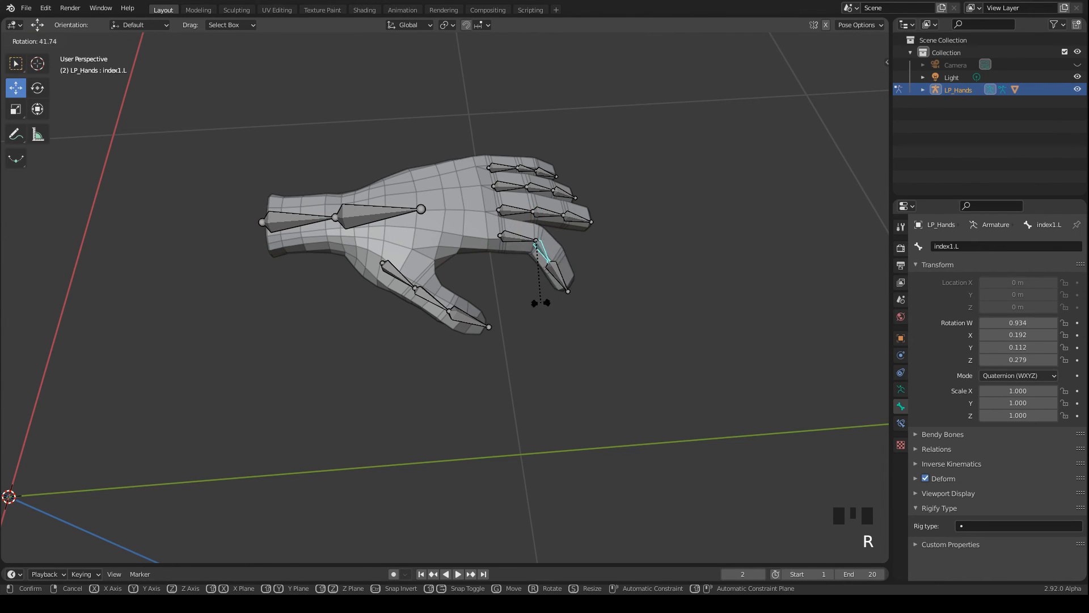
pyautogui.rightClick(569, 288)
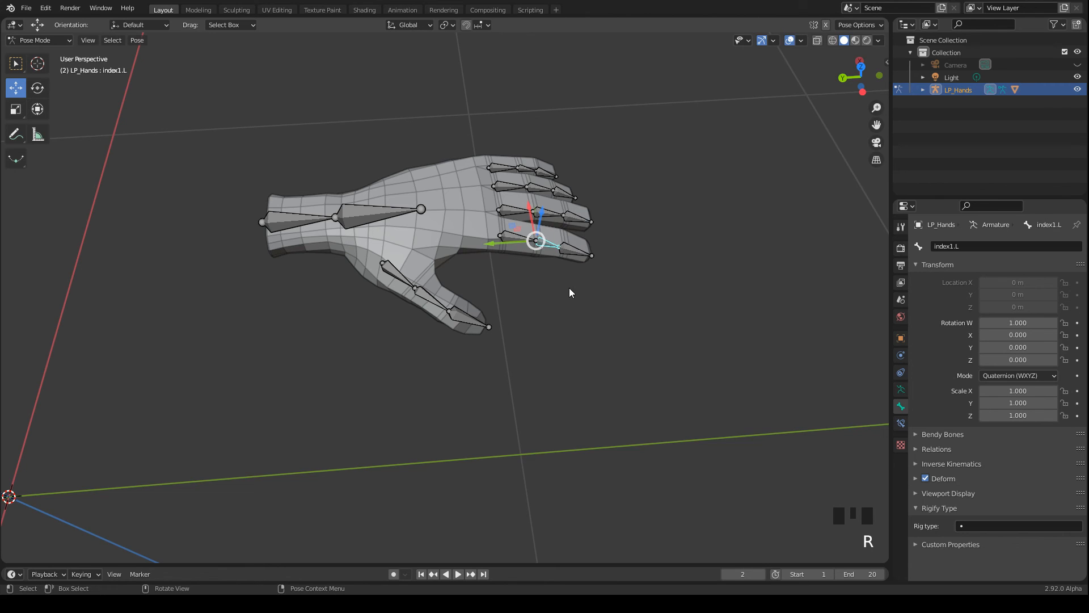
pyautogui.press('r')
pyautogui.press('x')
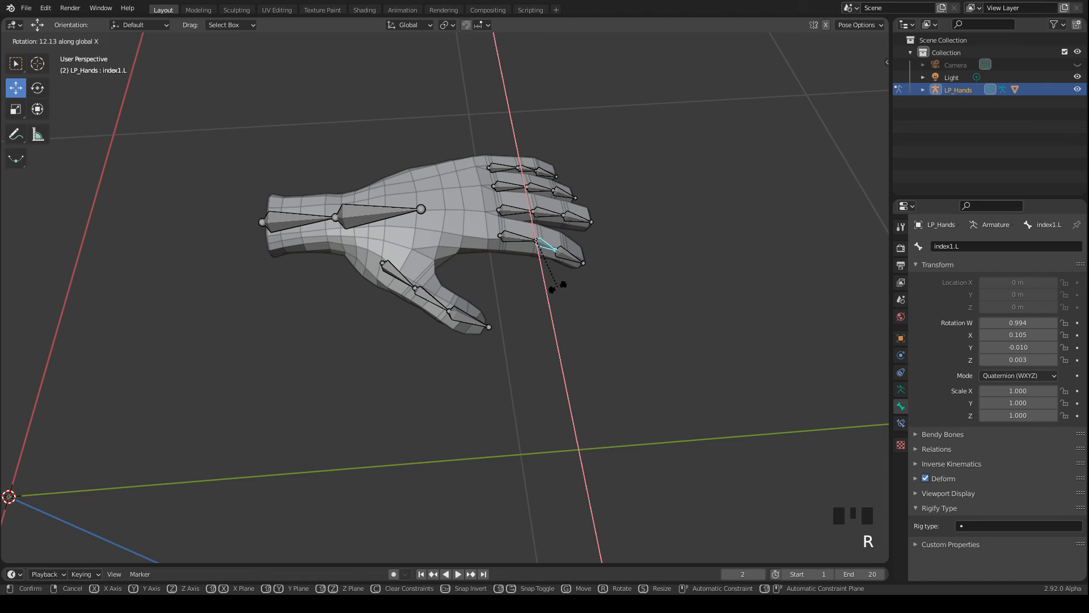
pyautogui.click(557, 286)
pyautogui.click(582, 248)
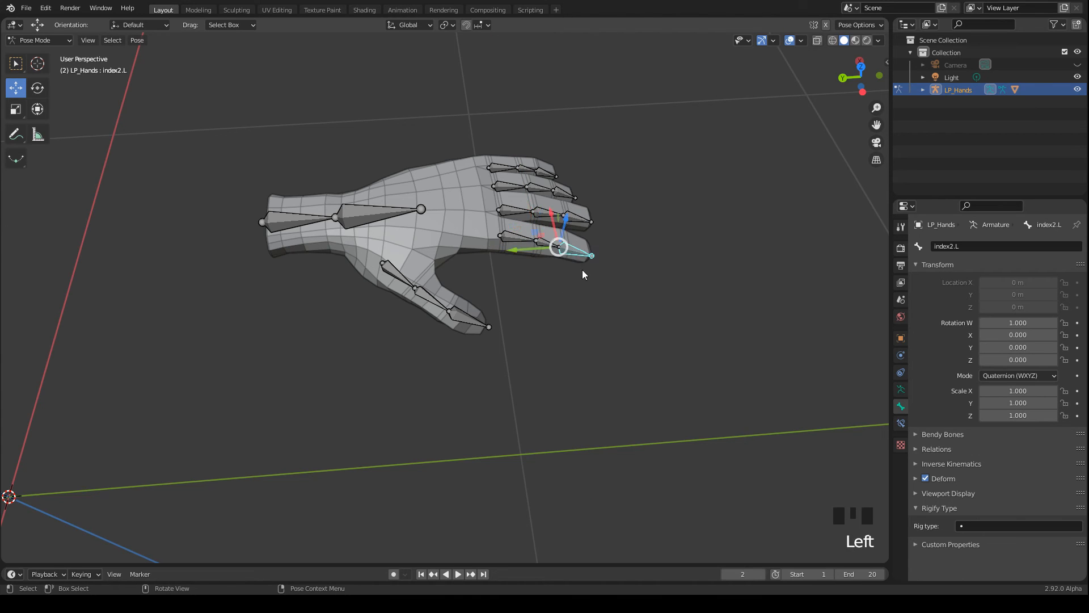
pyautogui.press('r')
pyautogui.press('x')
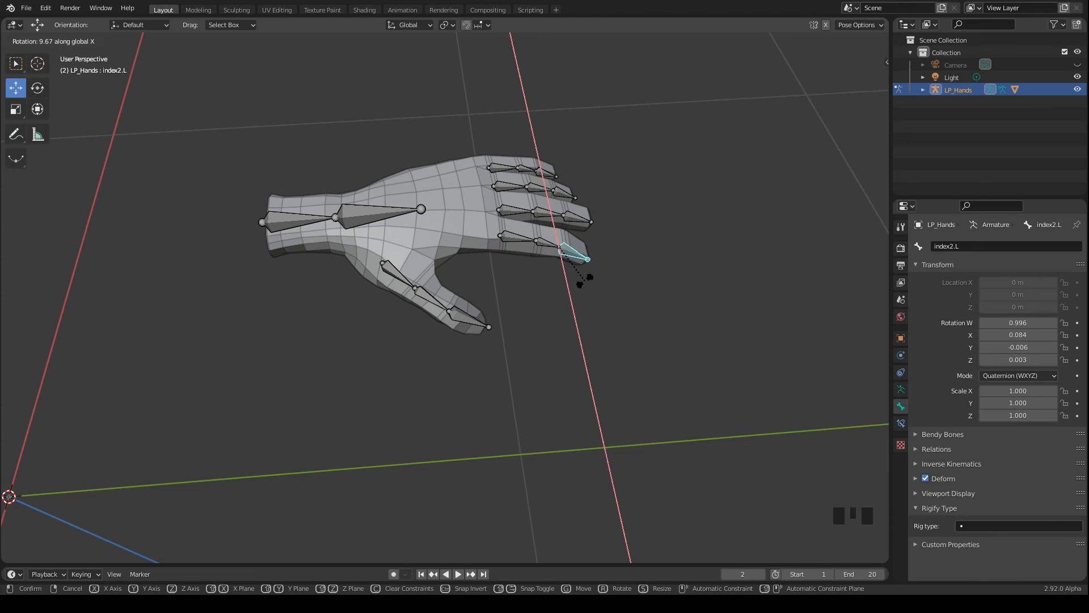
pyautogui.press('Escape')
# Test-rotate the thumb bones and the main hand bone, cancelling most rotations.
pyautogui.click(430, 295)
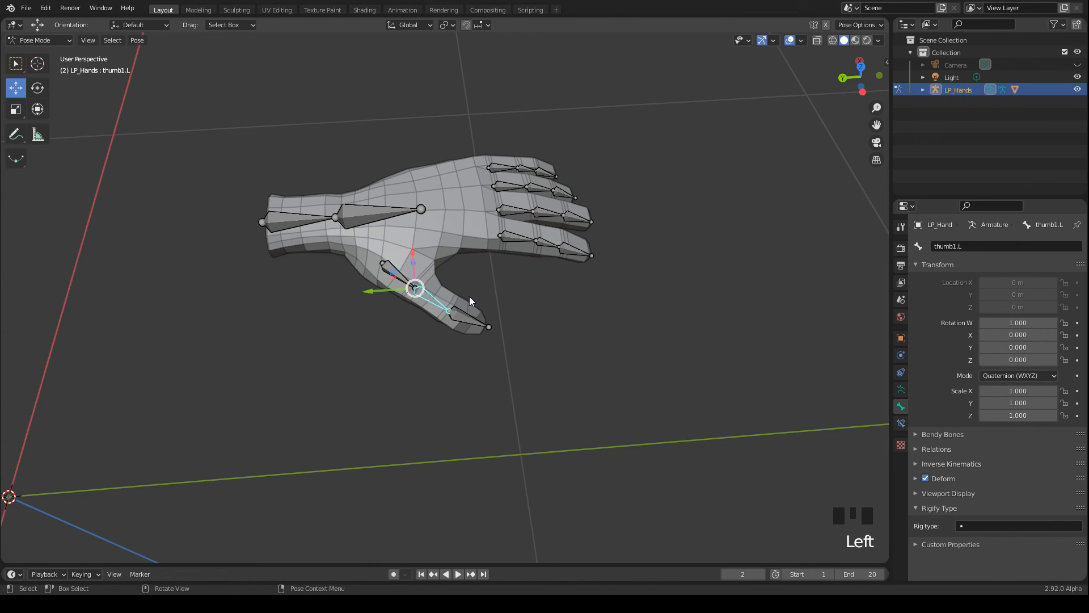
pyautogui.press('r')
pyautogui.click(470, 297)
pyautogui.press('r')
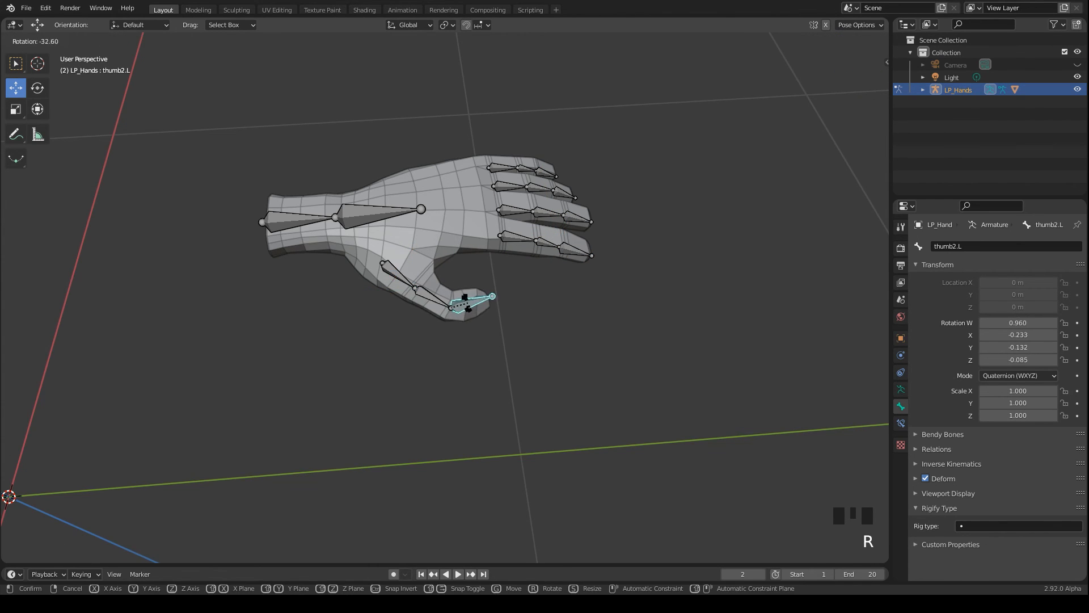
pyautogui.press('Escape')
pyautogui.moveTo(474, 309)
pyautogui.mouseDown(button='middle')
pyautogui.moveTo(403, 362)
pyautogui.moveTo(530, 325)
pyautogui.moveTo(622, 231)
pyautogui.mouseUp(button='middle')
pyautogui.press('r')
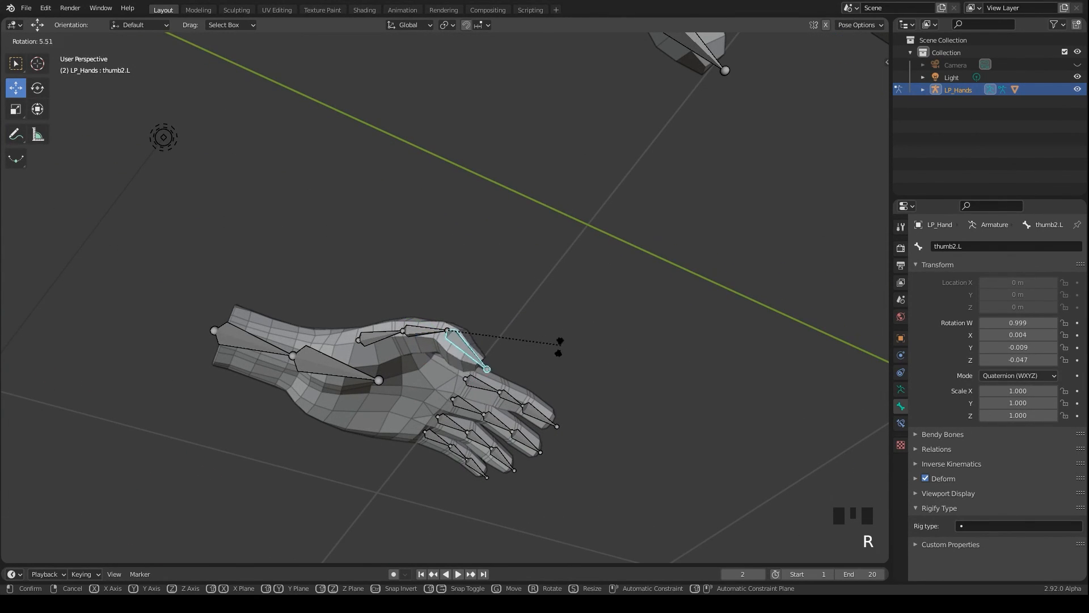
pyautogui.moveTo(554, 294); pyautogui.dragTo(358, 451, button='middle')
pyautogui.click(535, 222)
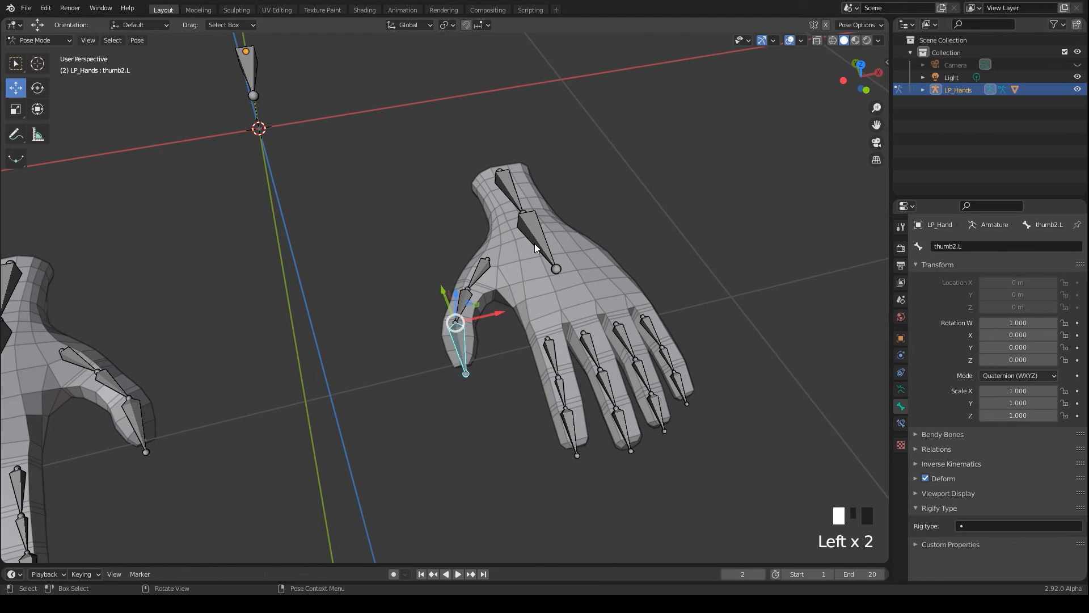
pyautogui.press('r')
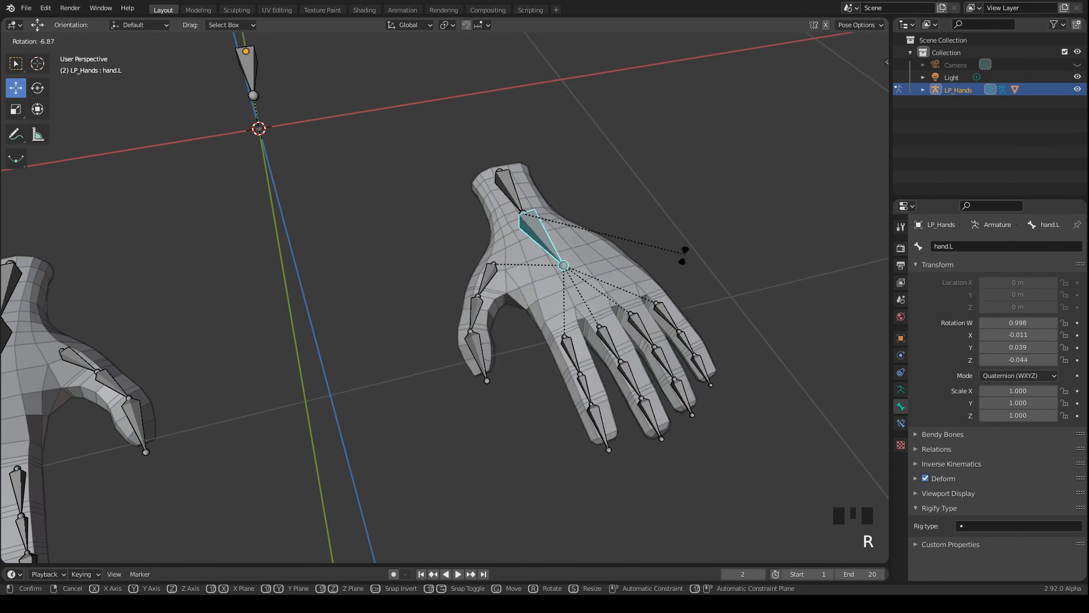
pyautogui.rightClick(587, 291)
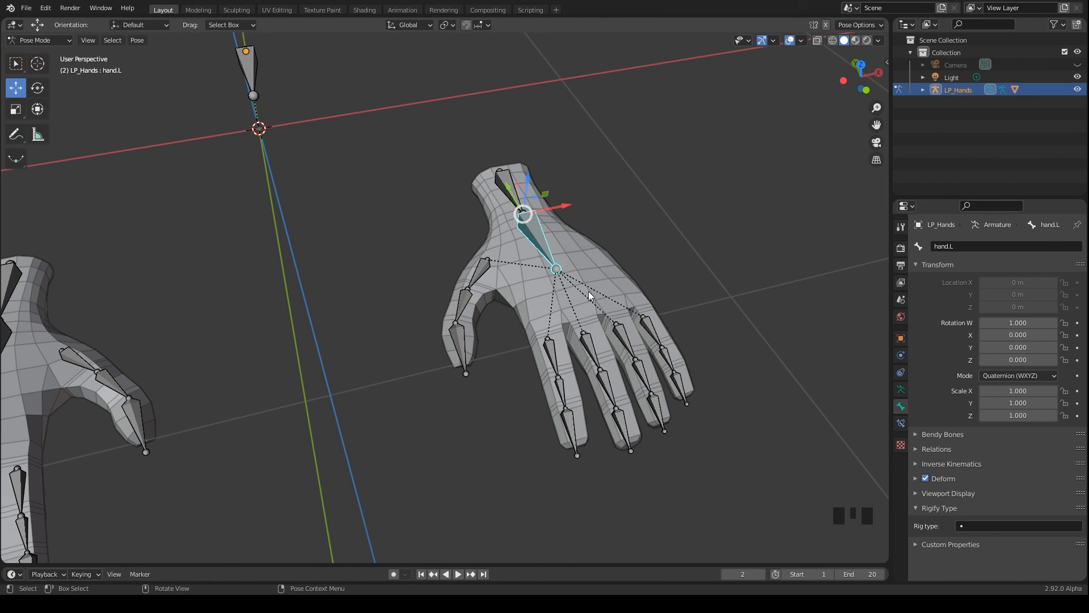
# Bend index.L around X, then clear its rotation back to rest with Alt+R.
pyautogui.moveTo(564, 331); pyautogui.dragTo(643, 309, button='middle')
pyautogui.scroll(2, 582, 285)
pyautogui.click(610, 289)
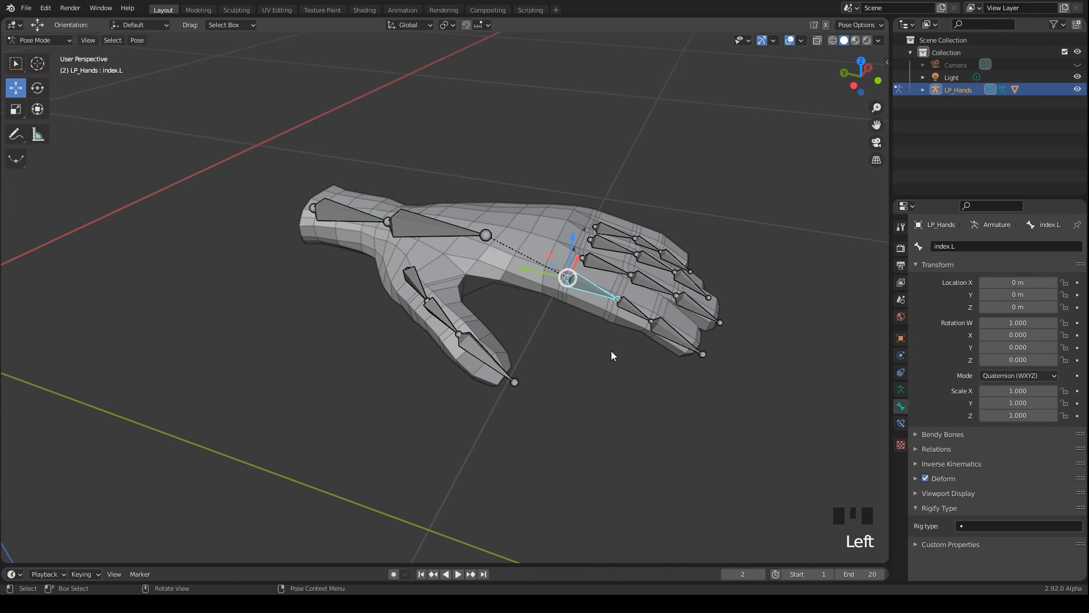
pyautogui.press('r')
pyautogui.press('x')
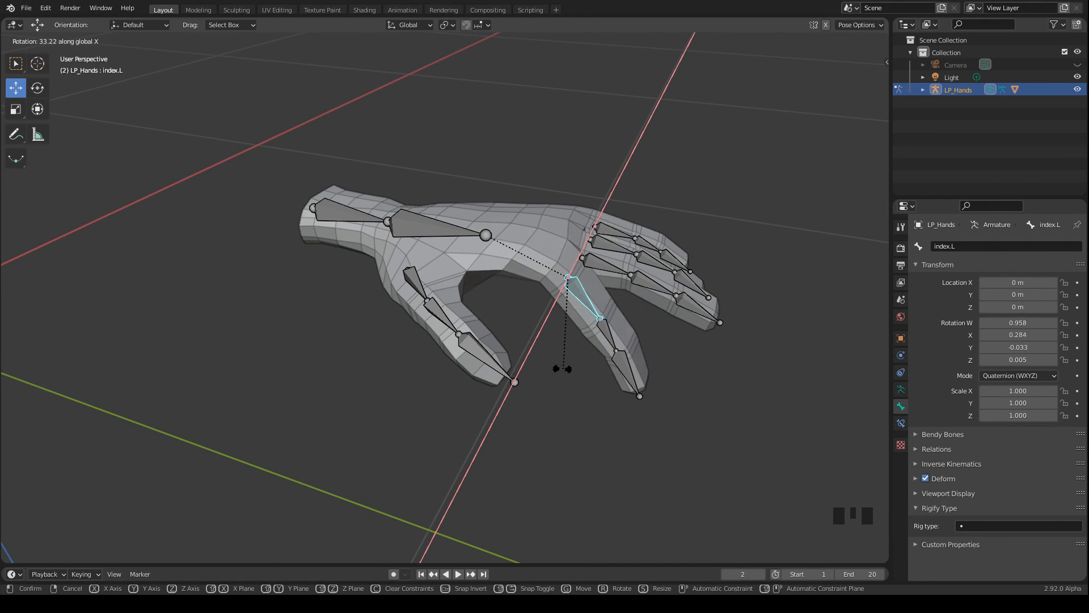
pyautogui.press('Escape')
pyautogui.hotkey('alt', 'r')
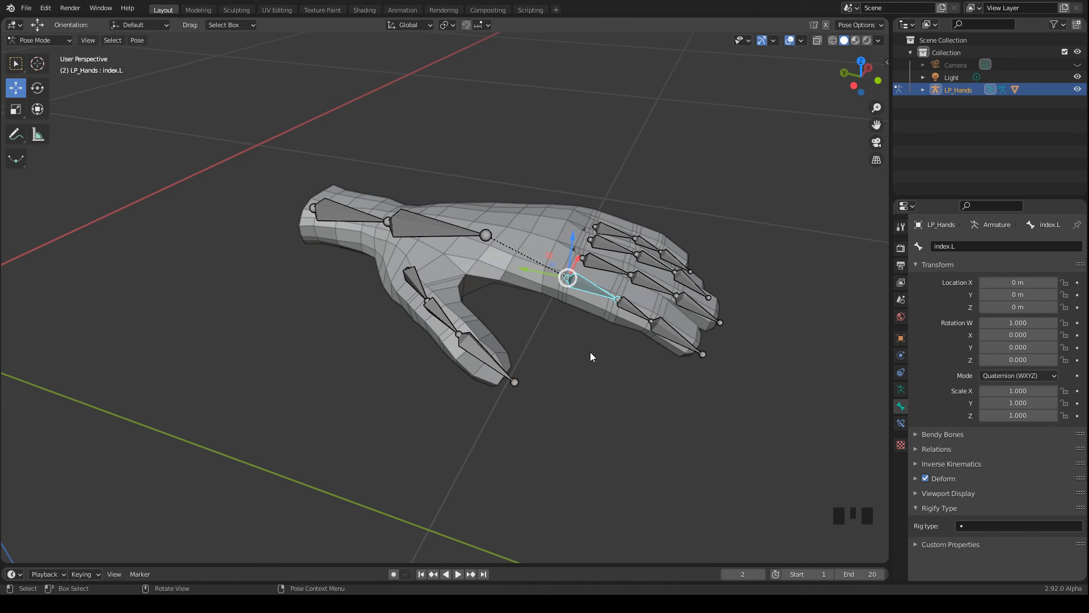
pyautogui.scroll(-3, 523, 242)
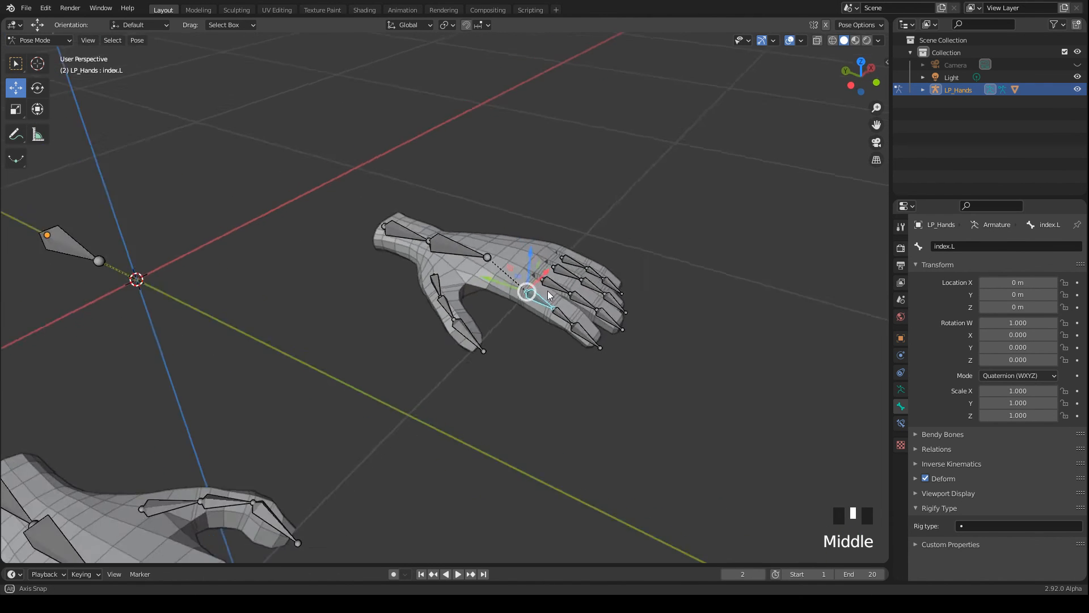
# Orbit to a top view of both hands and select every bone of the armature.
pyautogui.moveTo(580, 257); pyautogui.dragTo(494, 290, button='middle')
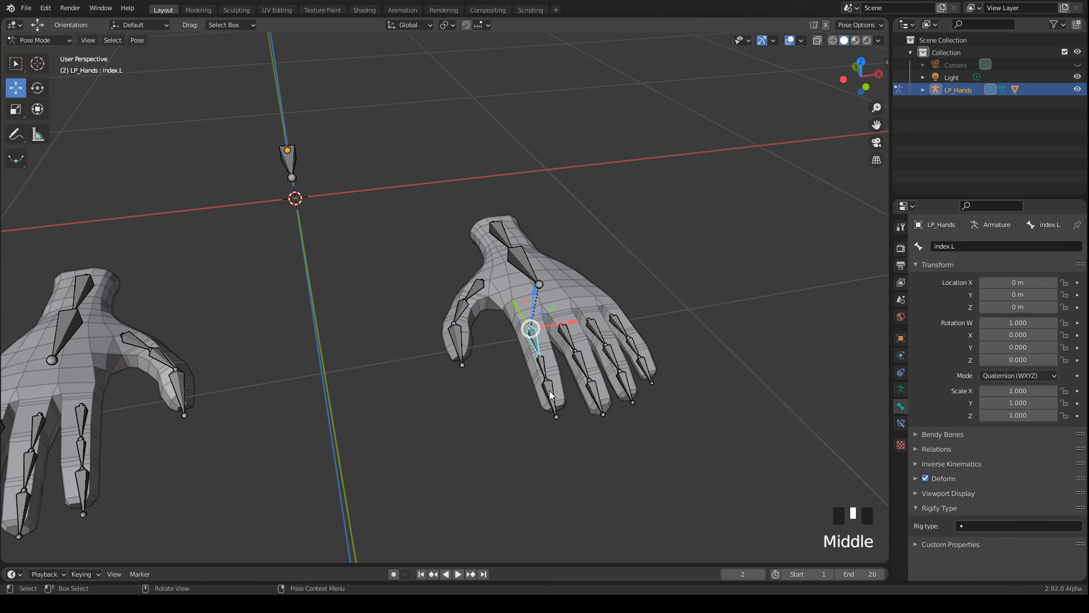
pyautogui.scroll(-3, 552, 393)
pyautogui.moveTo(631, 357); pyautogui.dragTo(309, 426, button='middle')
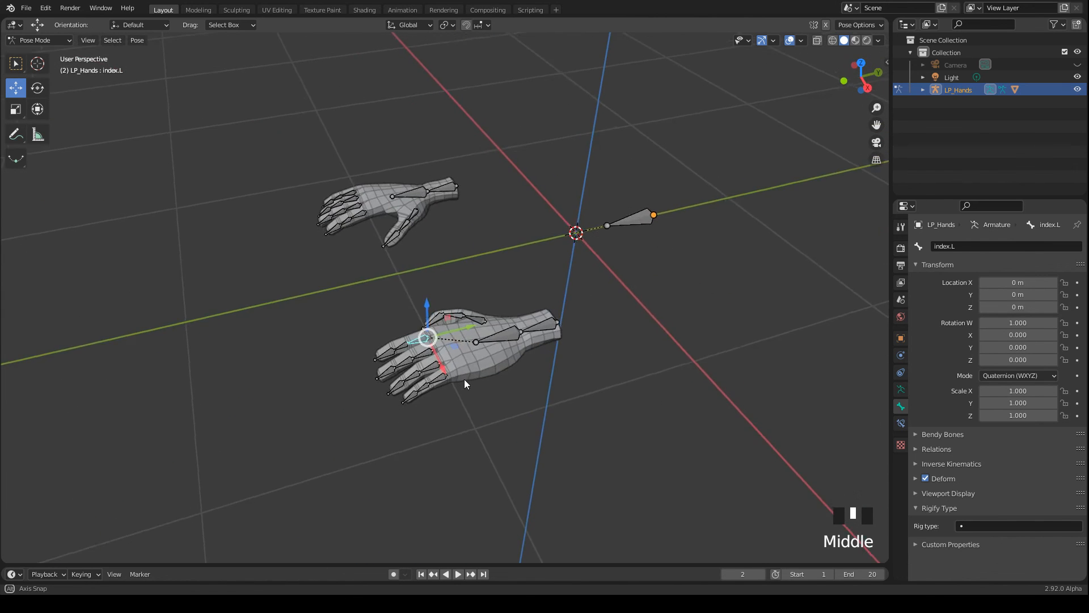
pyautogui.scroll(-2, 477, 414)
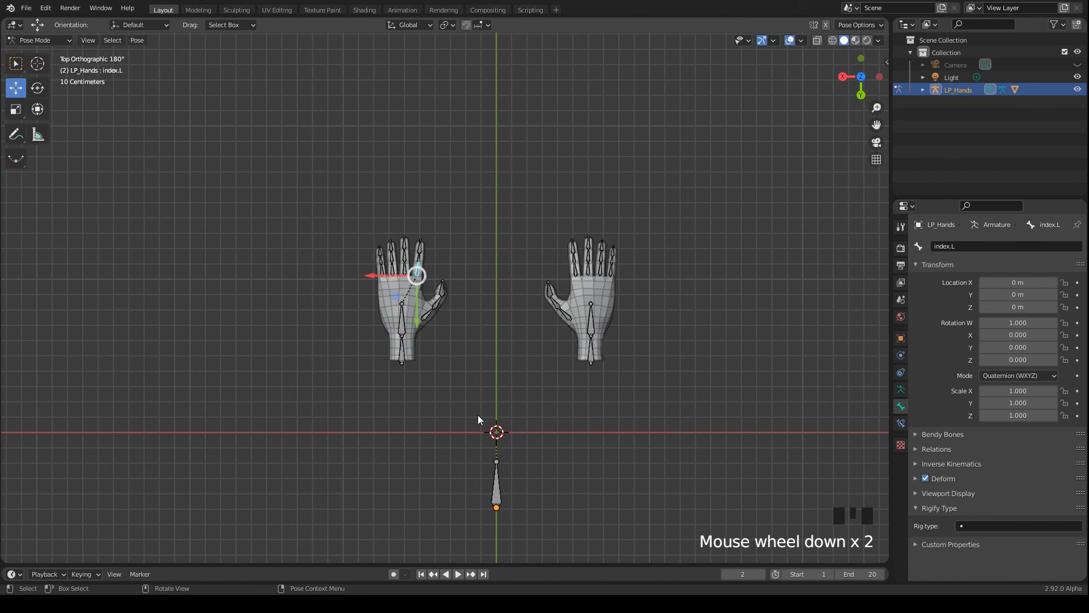
pyautogui.keyDown('shift'); pyautogui.moveTo(501, 395); pyautogui.dragTo(490, 378, button='middle'); pyautogui.keyUp('shift')
pyautogui.press('a')
pyautogui.scroll(3, 536, 398)
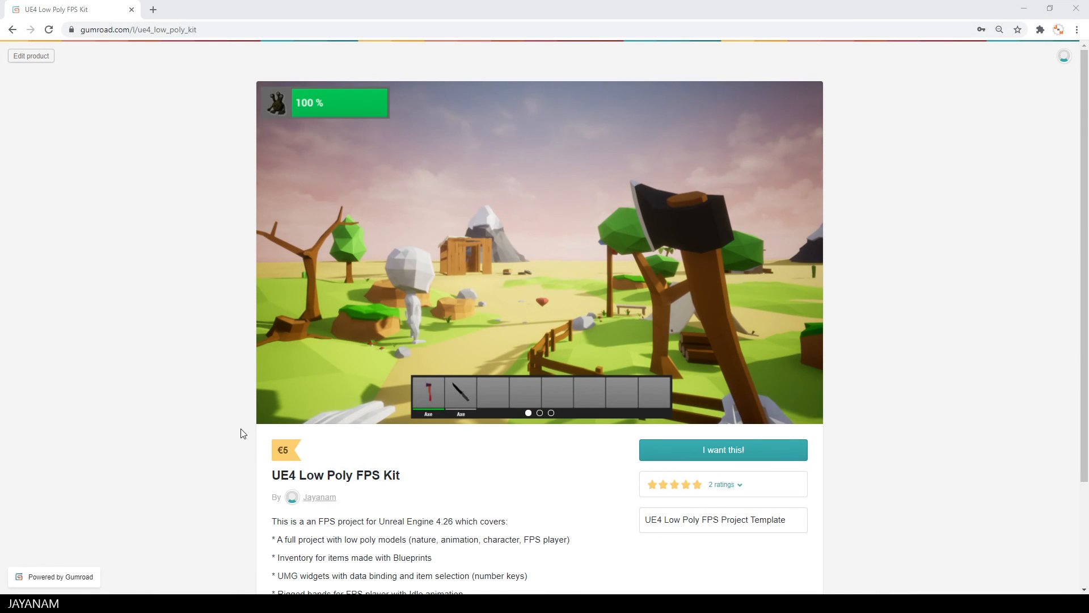
# Select the address of the Gumroad UE4 Low Poly FPS Kit page.
pyautogui.click(134, 268)
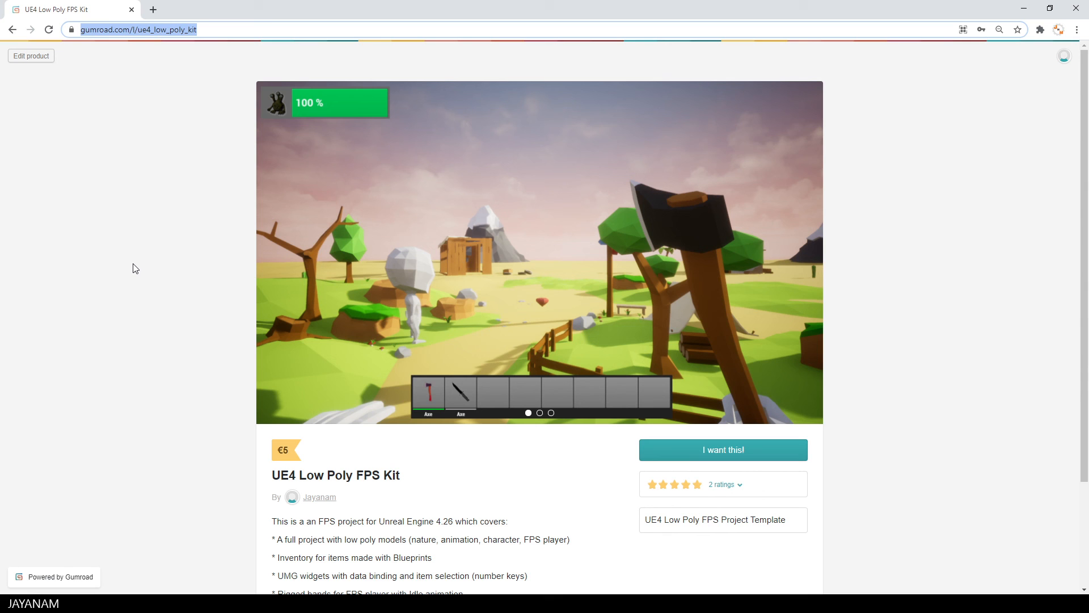